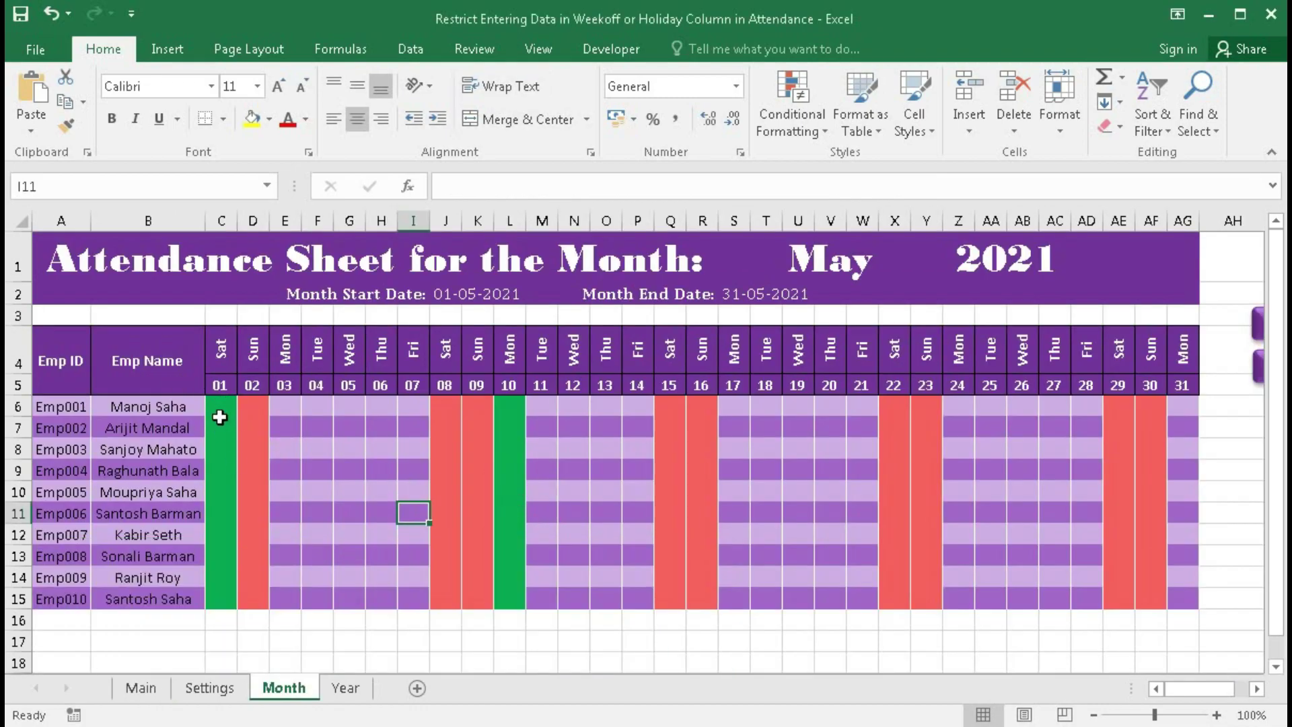
# - Select the day 01, 10 and 09 attendance columns to review them
pyautogui.moveTo(220, 407); pyautogui.dragTo(224, 597)
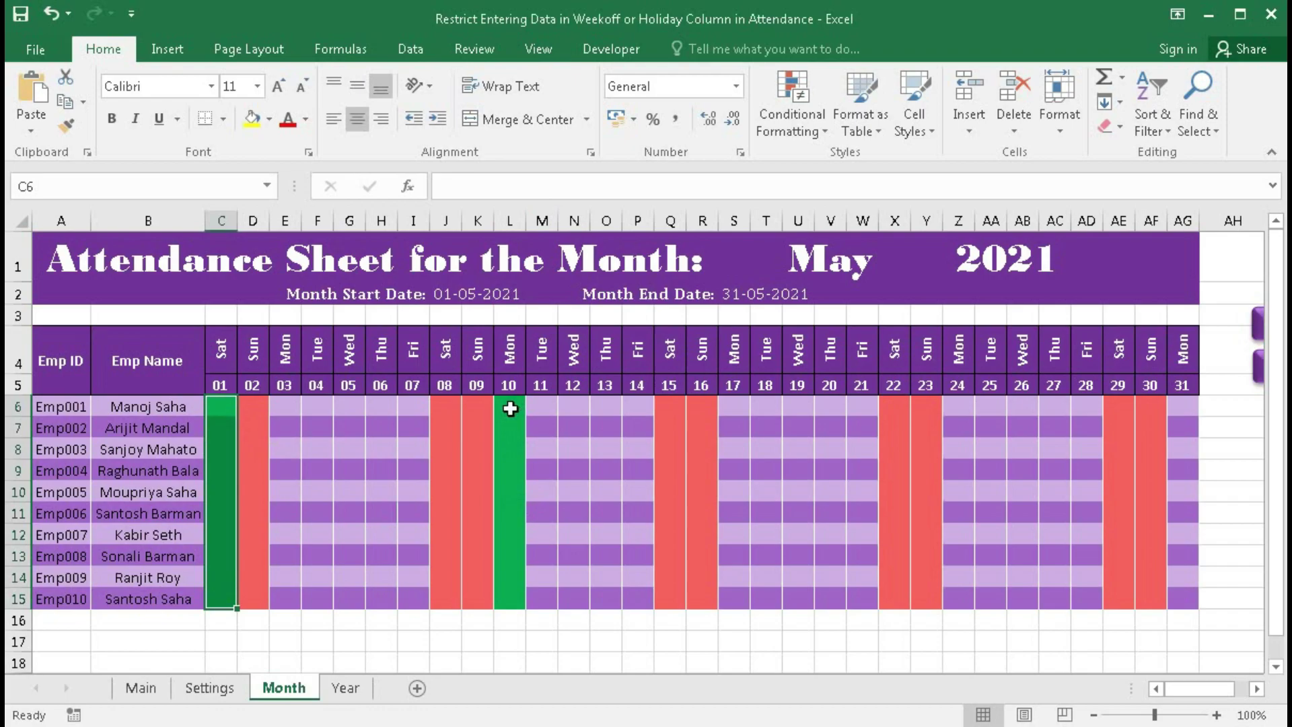
pyautogui.moveTo(509, 406); pyautogui.dragTo(503, 578)
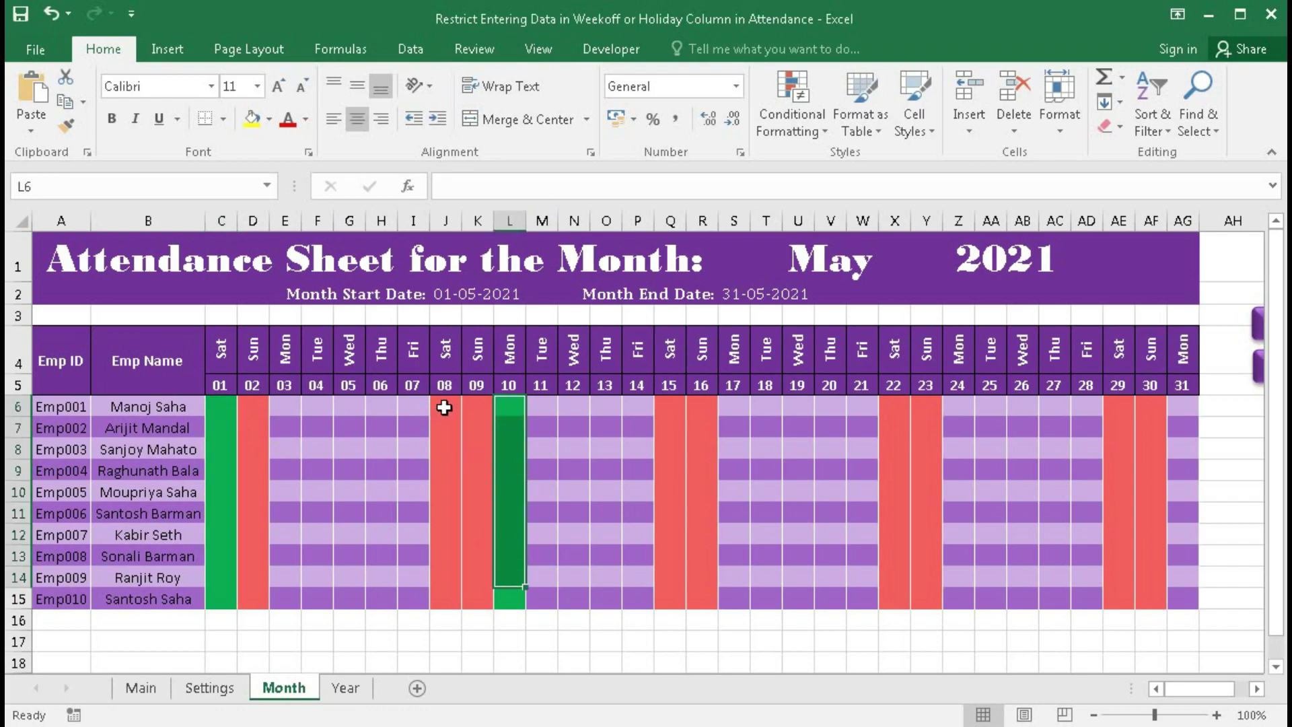
pyautogui.moveTo(442, 406)
pyautogui.mouseDown()
pyautogui.moveTo(453, 582)
pyautogui.moveTo(476, 558)
pyautogui.mouseUp()
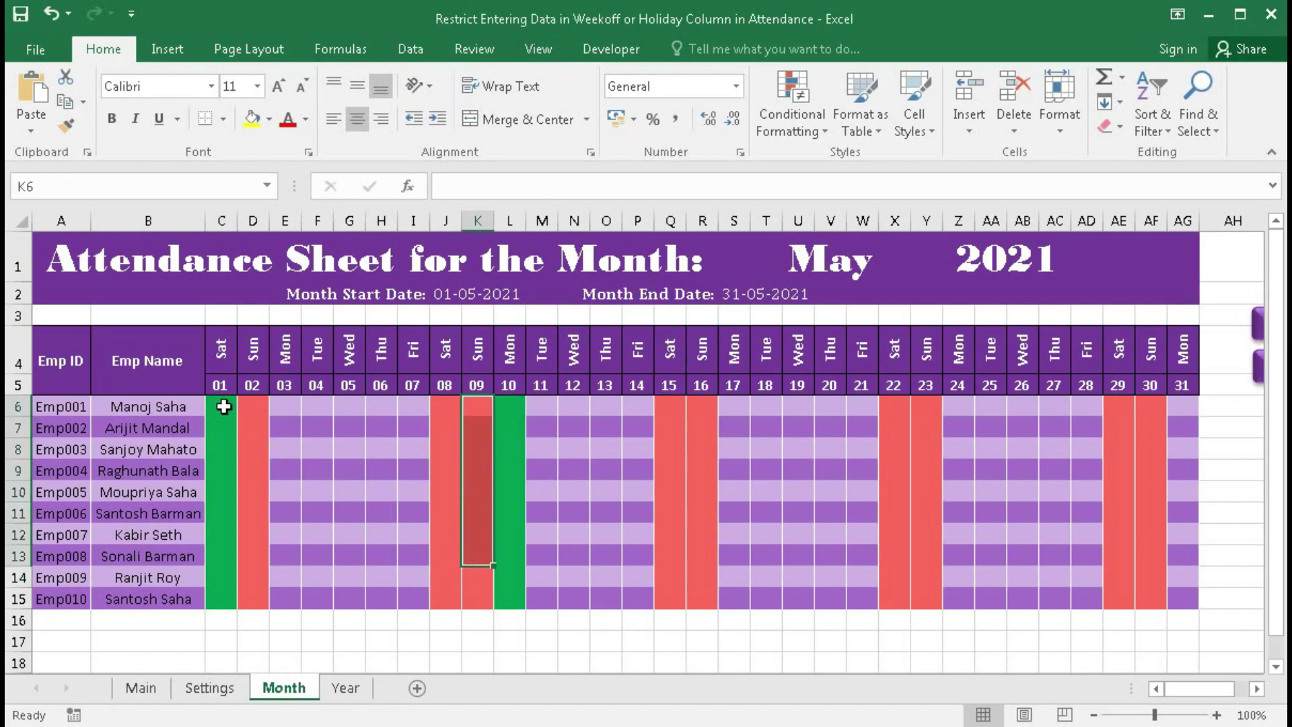
pyautogui.moveTo(221, 406); pyautogui.dragTo(223, 590)
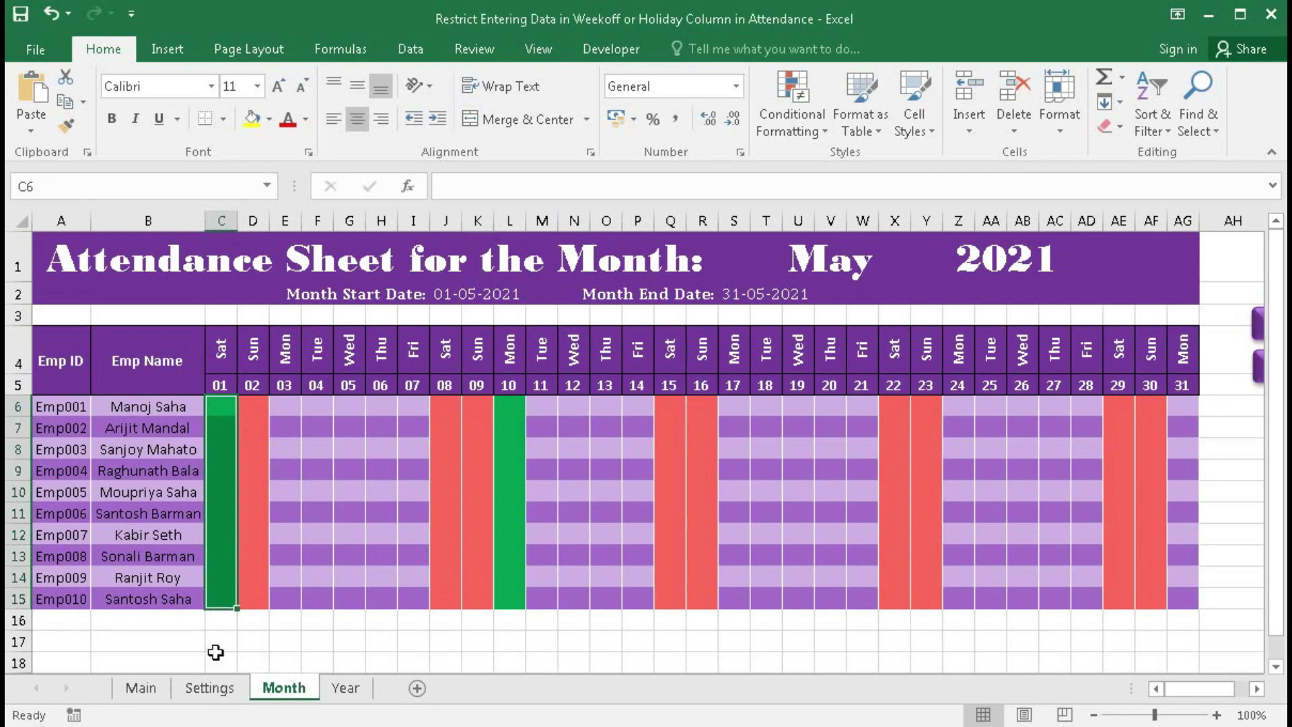
# - Glance at the Settings sheet, then select the weekend day 08 and 09 columns
pyautogui.click(205, 687)
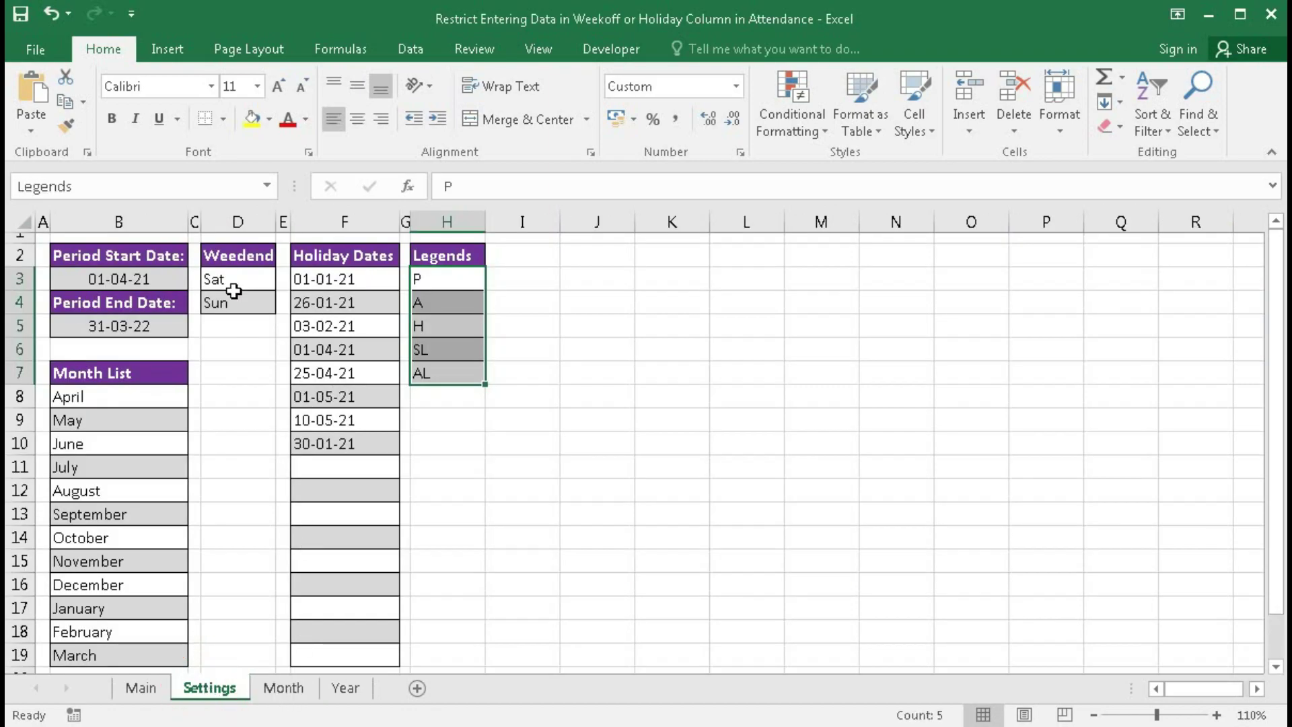
pyautogui.click(286, 687)
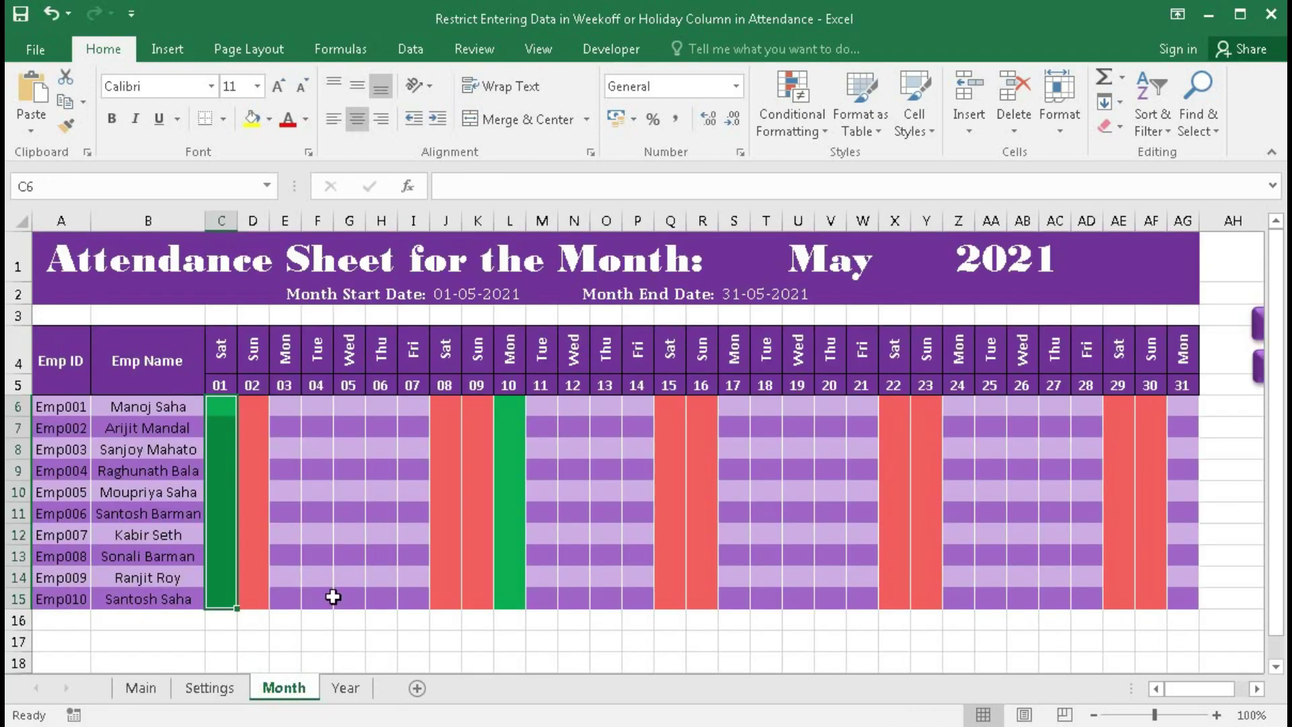
pyautogui.moveTo(439, 405); pyautogui.dragTo(440, 596)
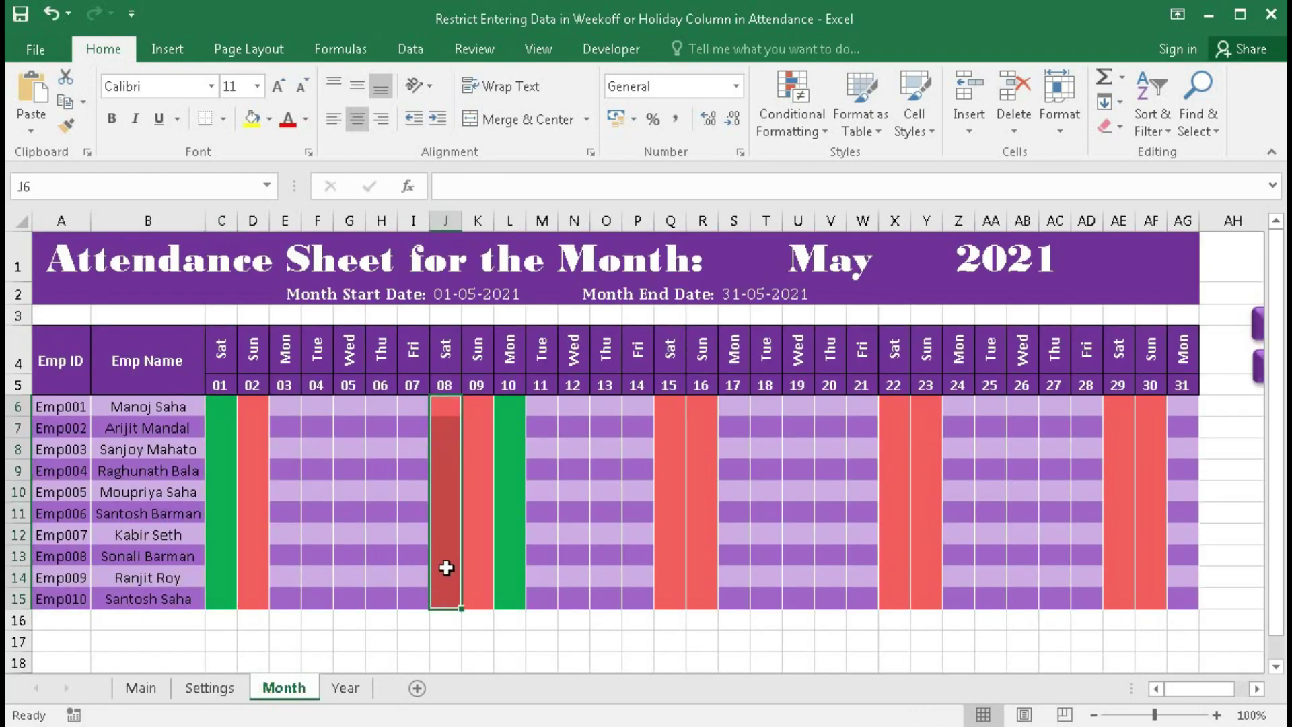
pyautogui.moveTo(476, 405); pyautogui.dragTo(455, 591)
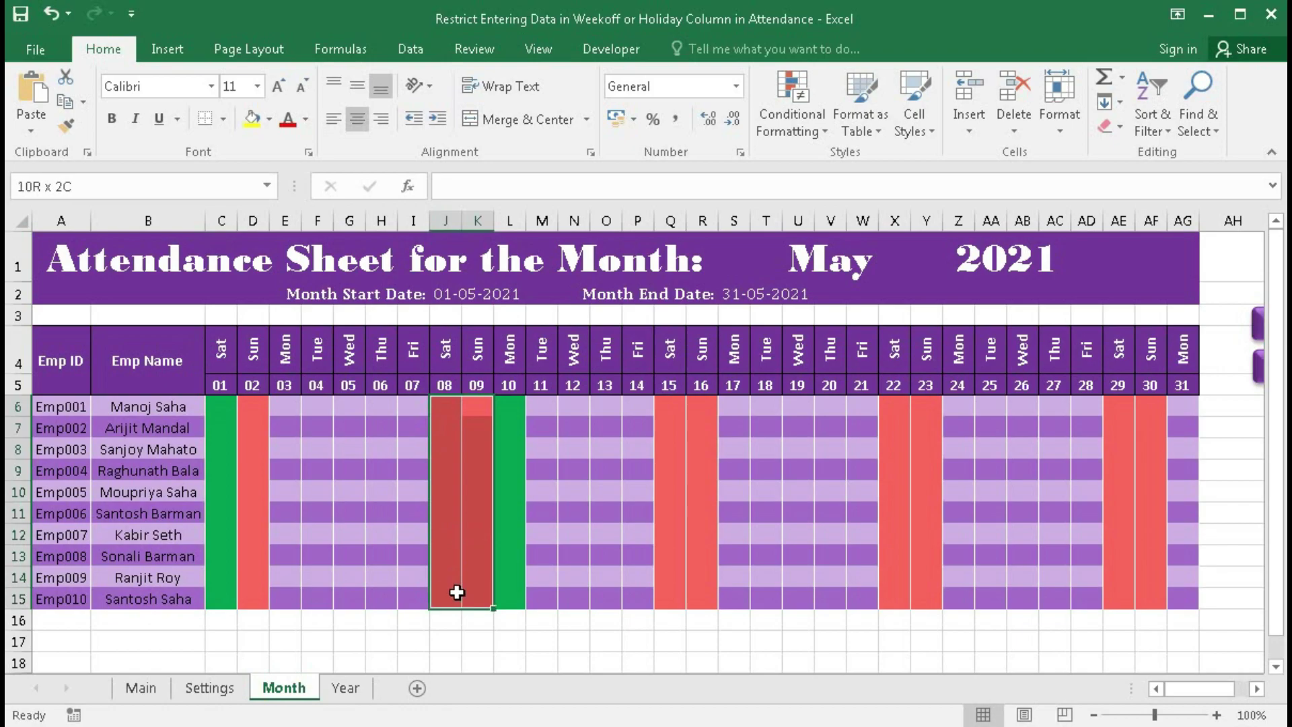
pyautogui.click(344, 464)
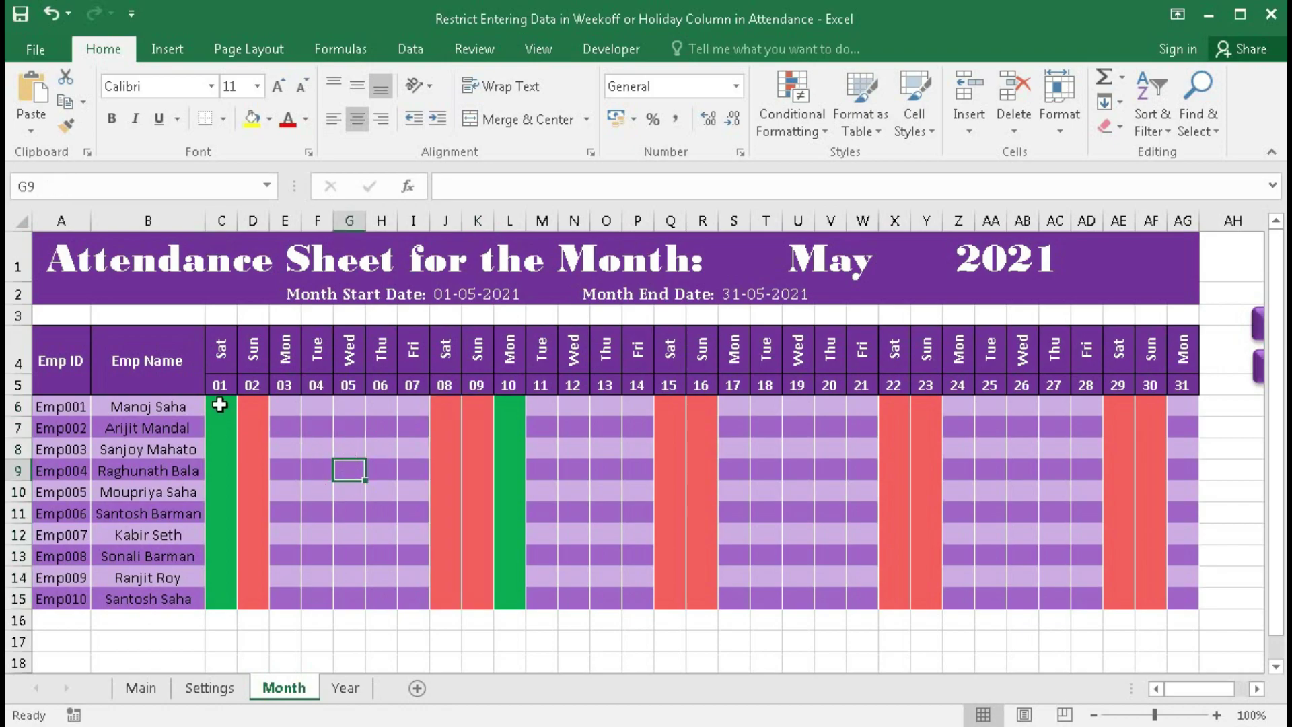
# - Select the day 01 and 02 columns and check the Legends codes on Settings
pyautogui.moveTo(219, 404); pyautogui.dragTo(222, 580)
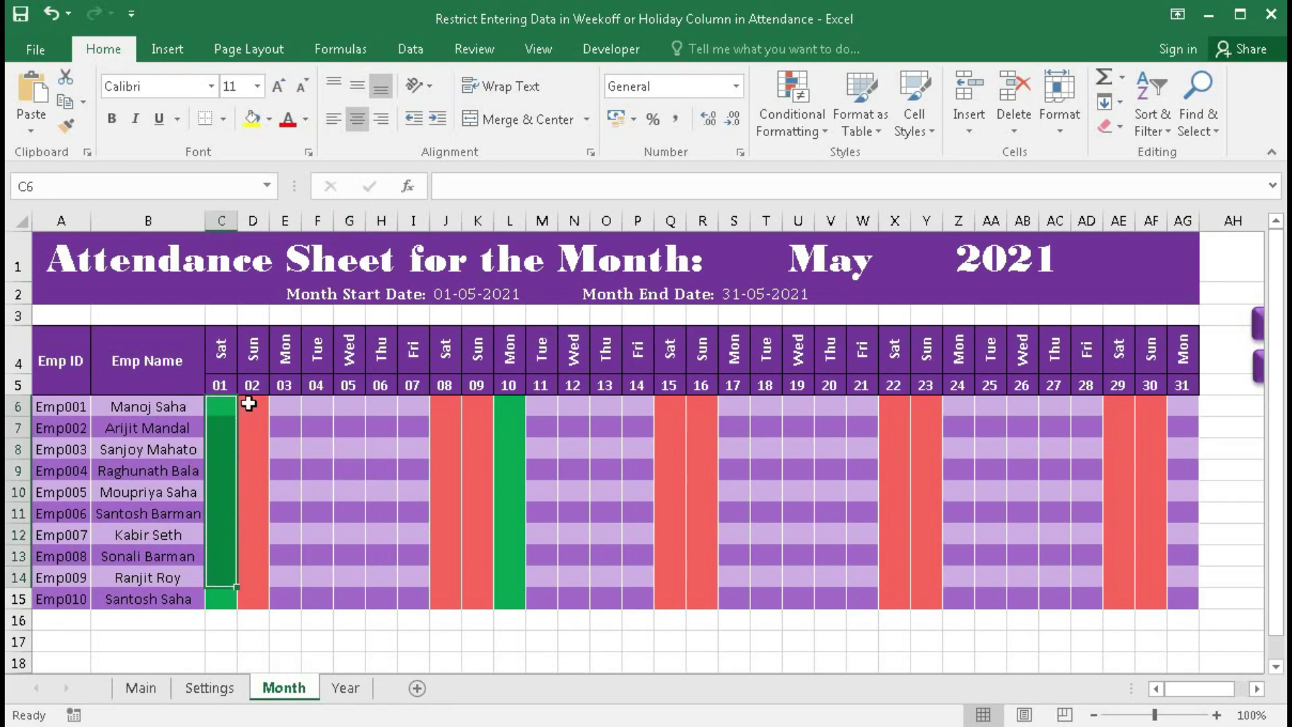
pyautogui.moveTo(249, 403); pyautogui.dragTo(253, 581)
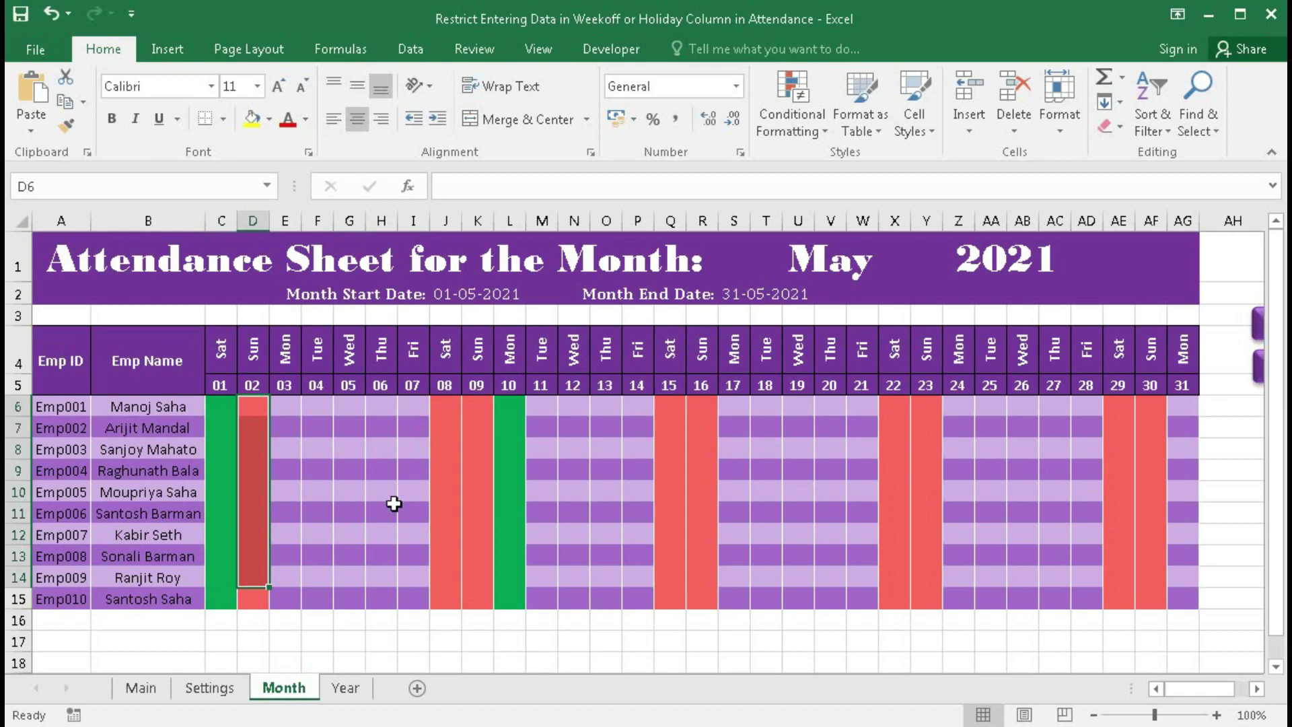
pyautogui.click(209, 688)
pyautogui.moveTo(431, 279); pyautogui.dragTo(437, 376)
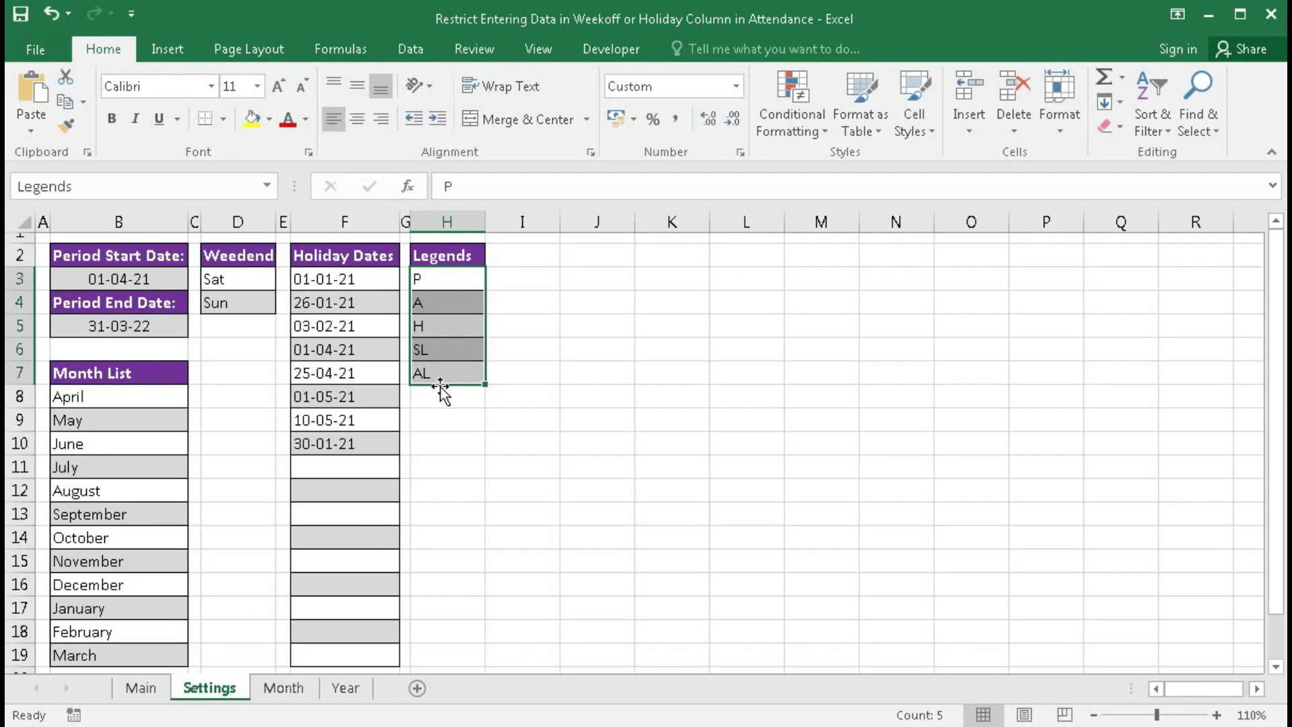
pyautogui.click(282, 687)
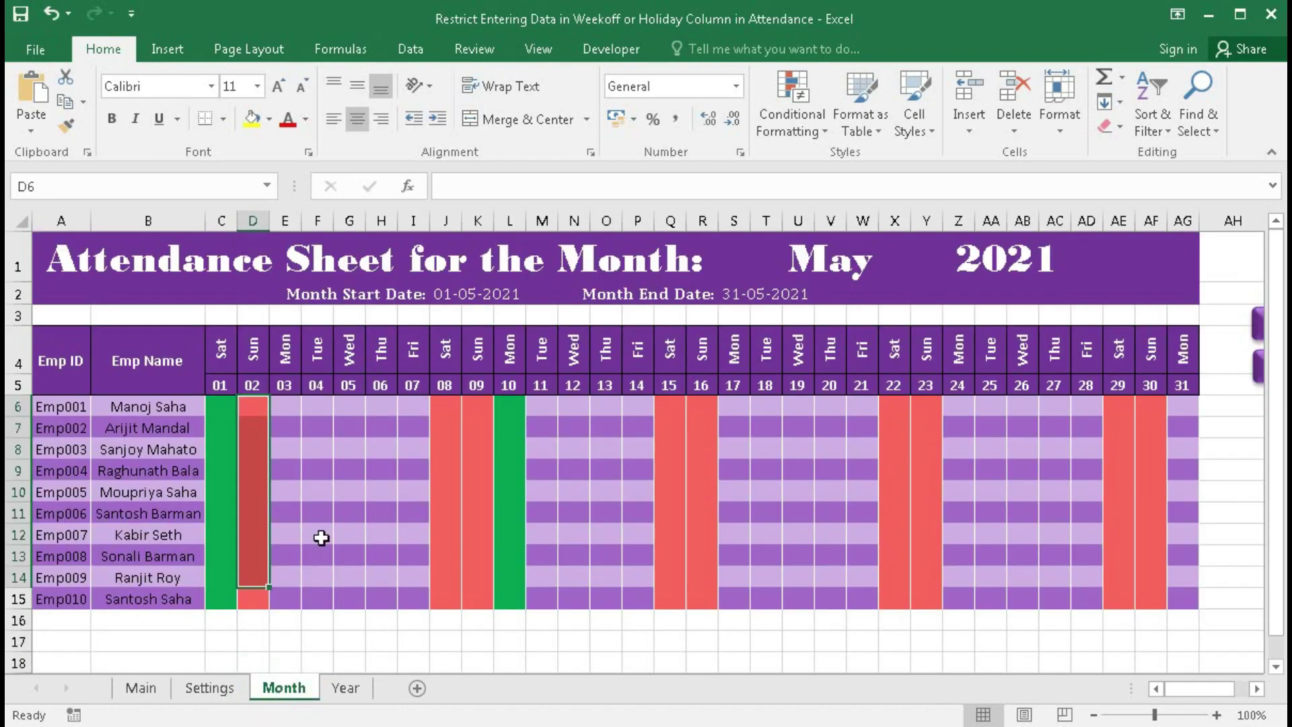
# - Try entering P on days 01 and 02 and dismiss both Wrong Input warnings
pyautogui.click(224, 408)
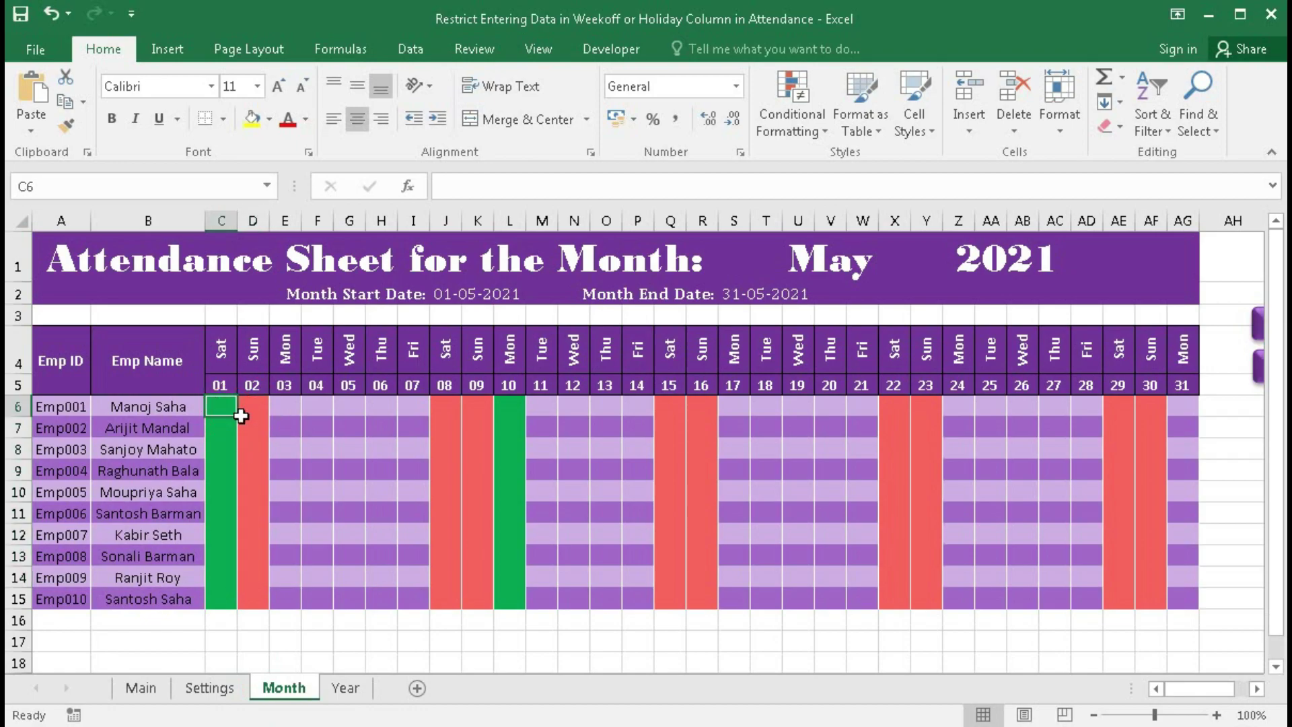
pyautogui.write('P')
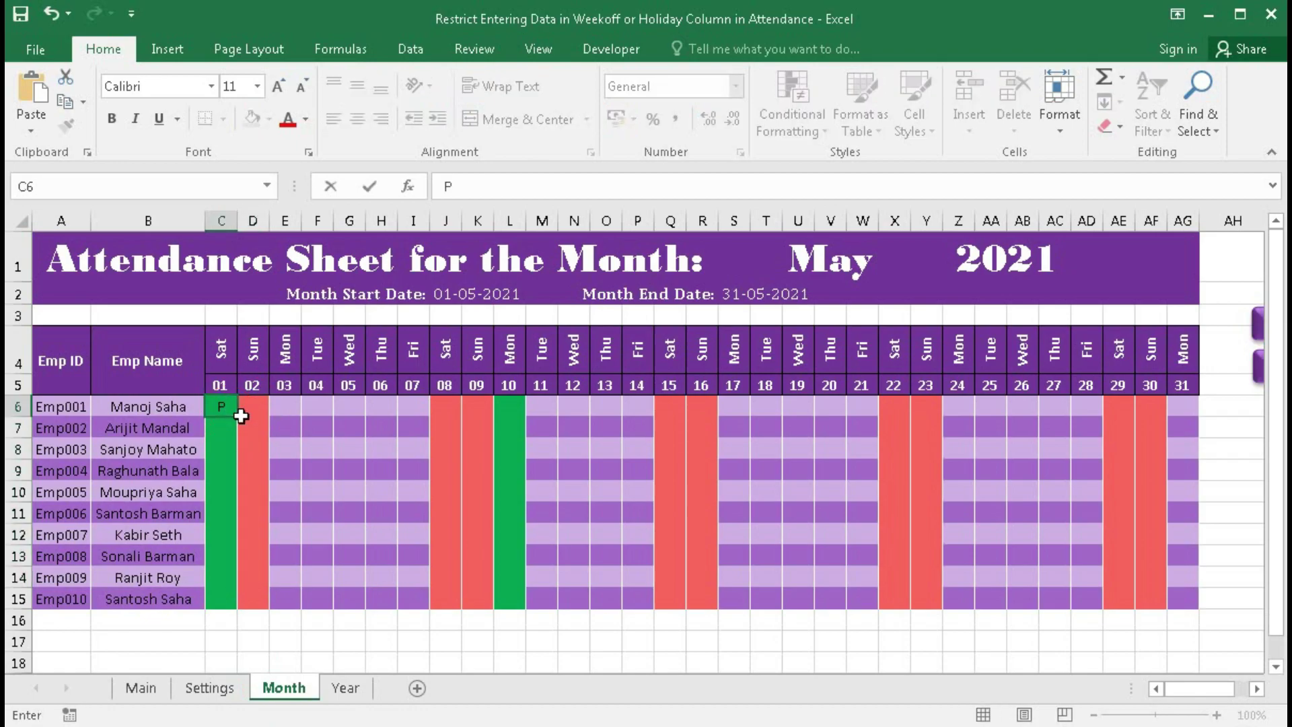
pyautogui.press('Return')
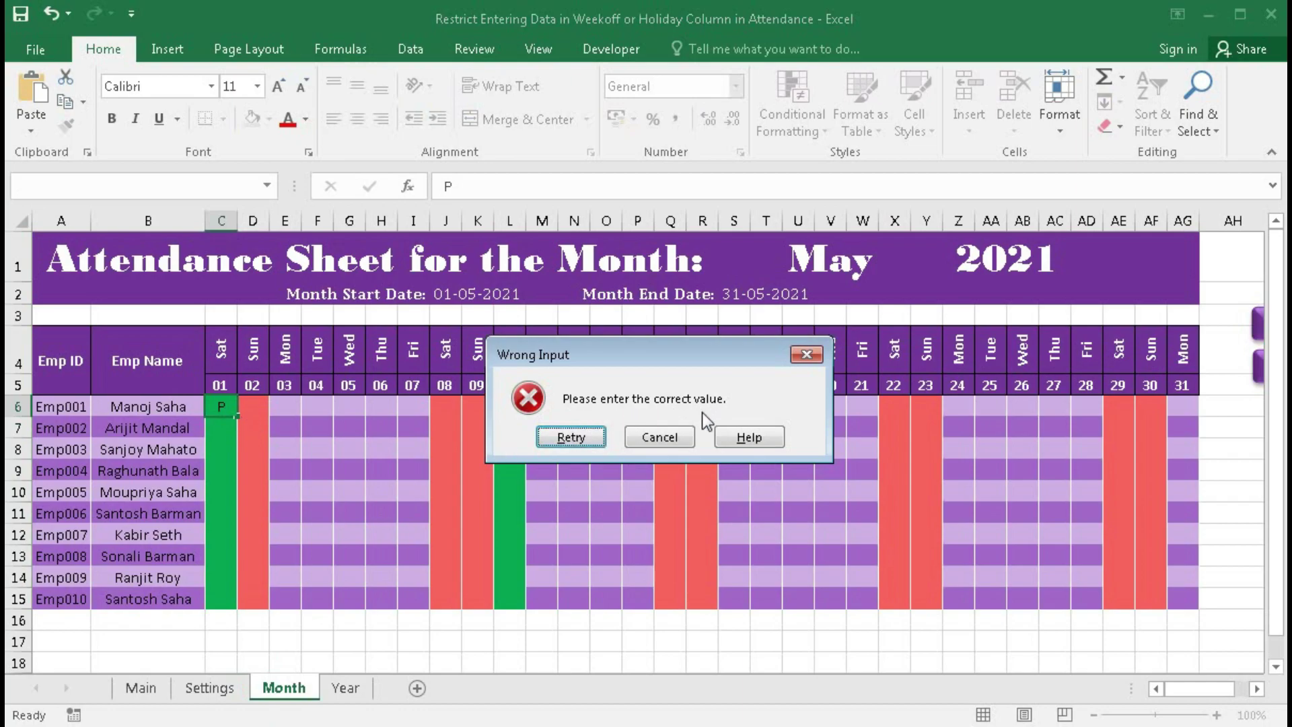
pyautogui.click(660, 437)
pyautogui.click(255, 406)
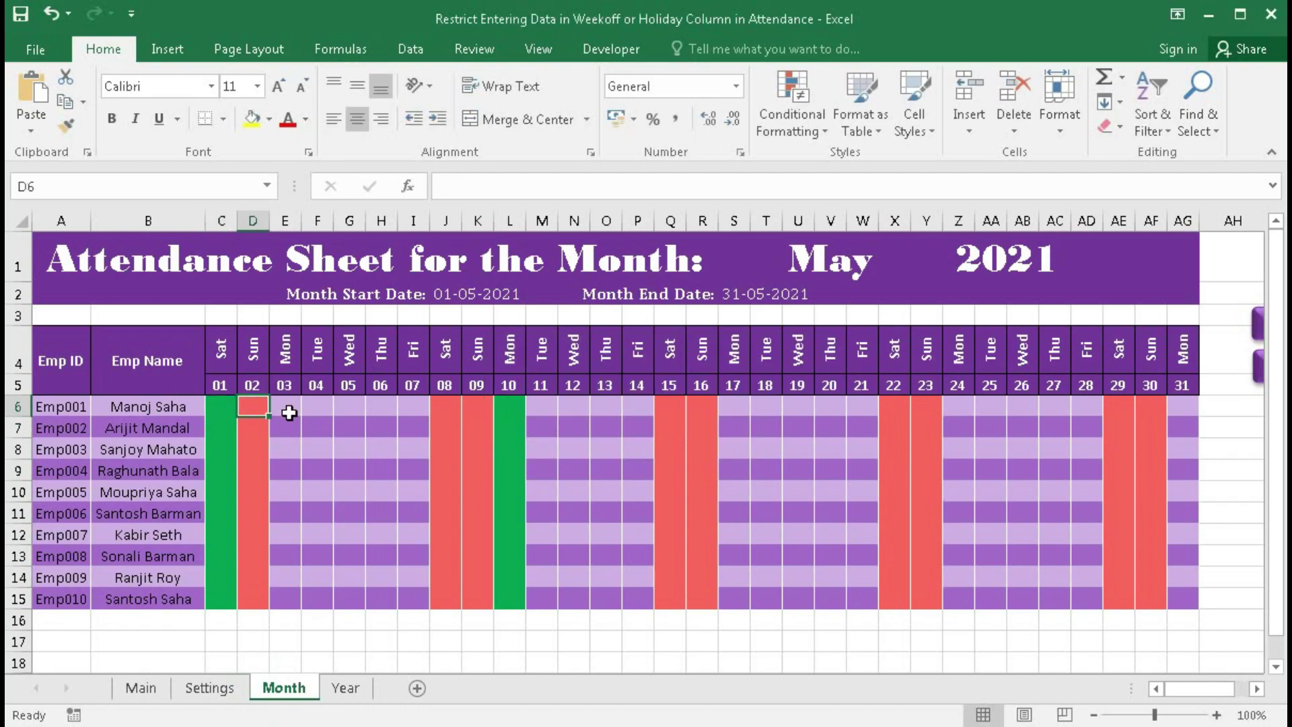
pyautogui.write('P')
pyautogui.press('Return')
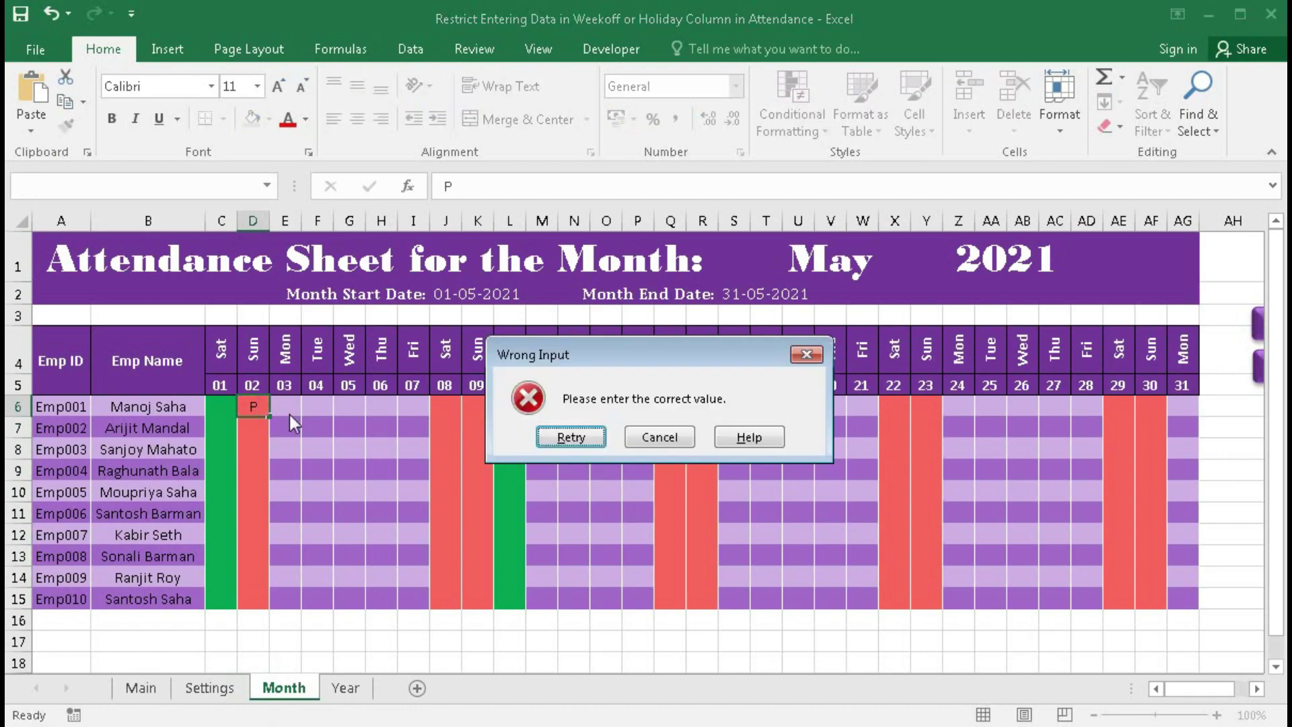
pyautogui.click(660, 437)
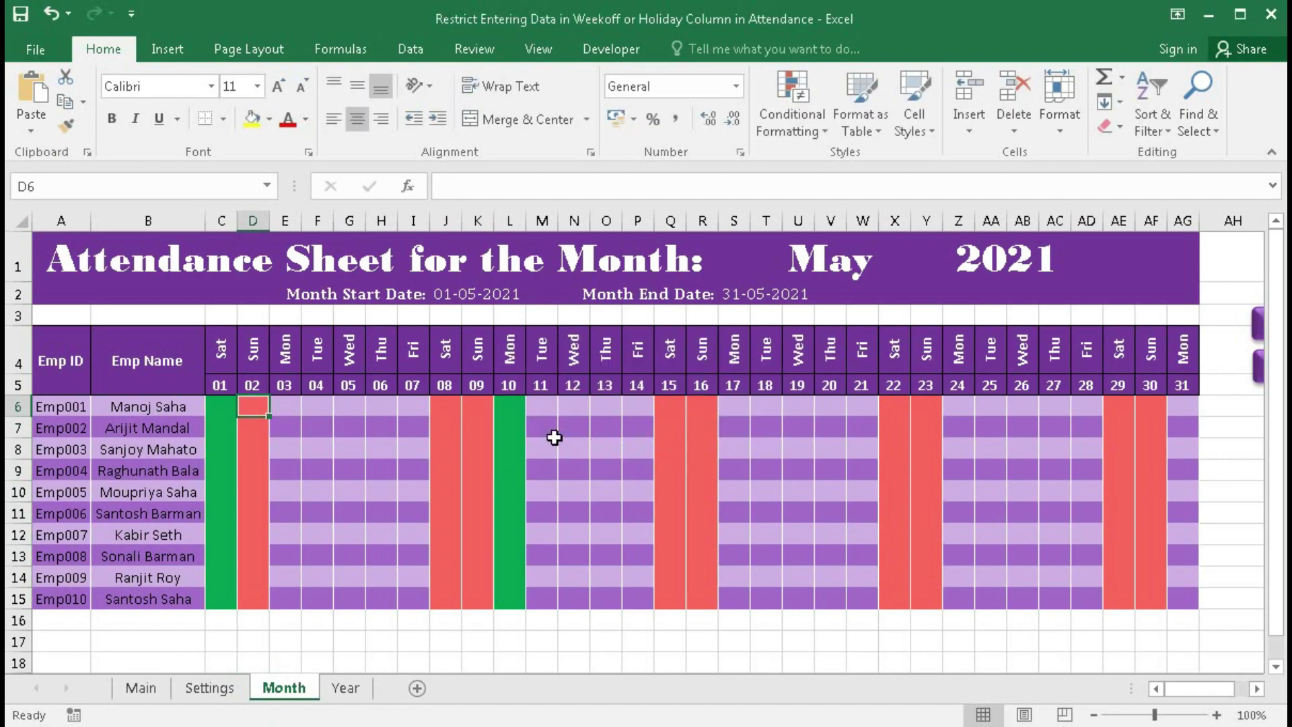
# - Enter P, A, H and SL for the first four employees on day 03
pyautogui.click(294, 409)
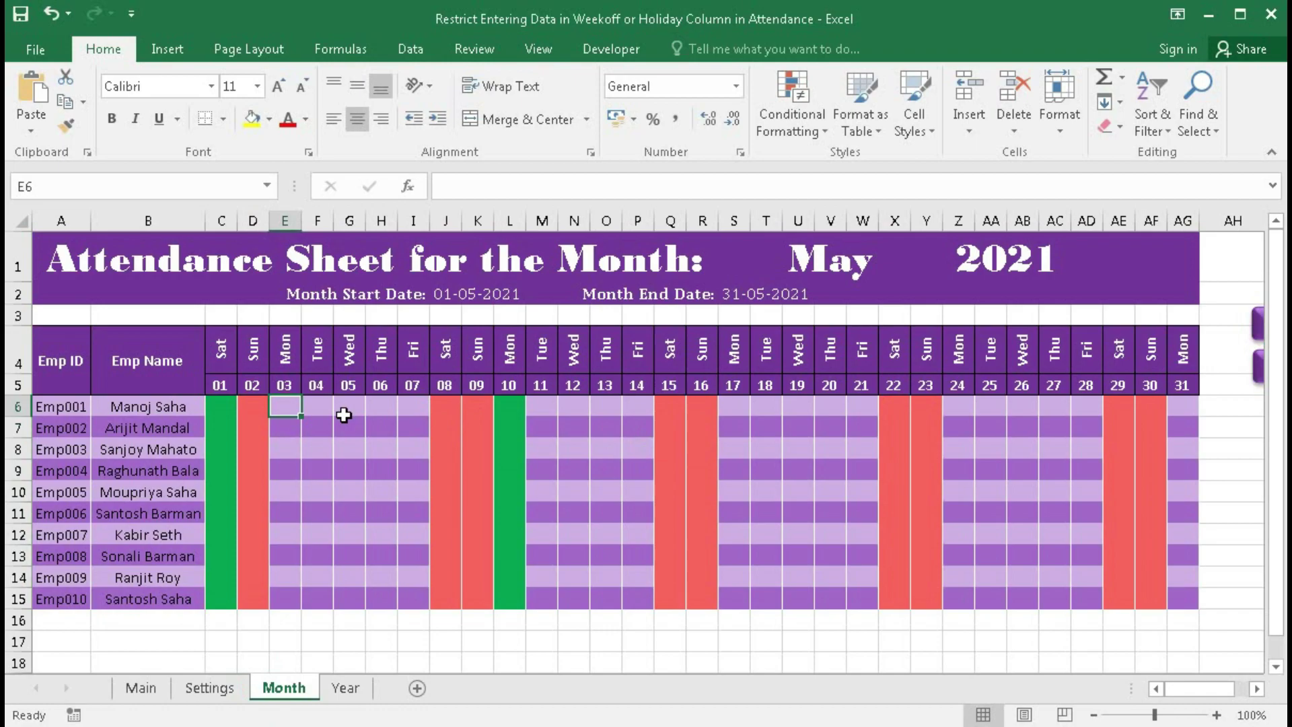
pyautogui.write('P')
pyautogui.press('Return')
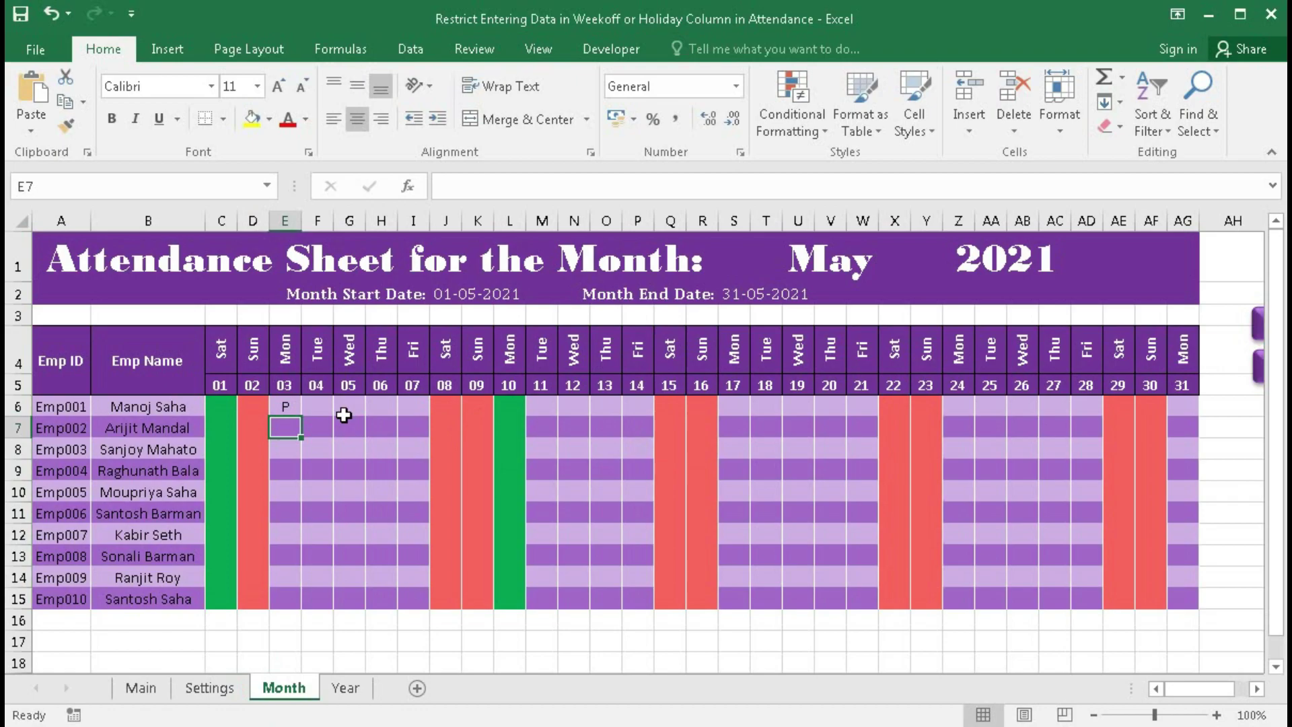
pyautogui.write('A')
pyautogui.press('Return')
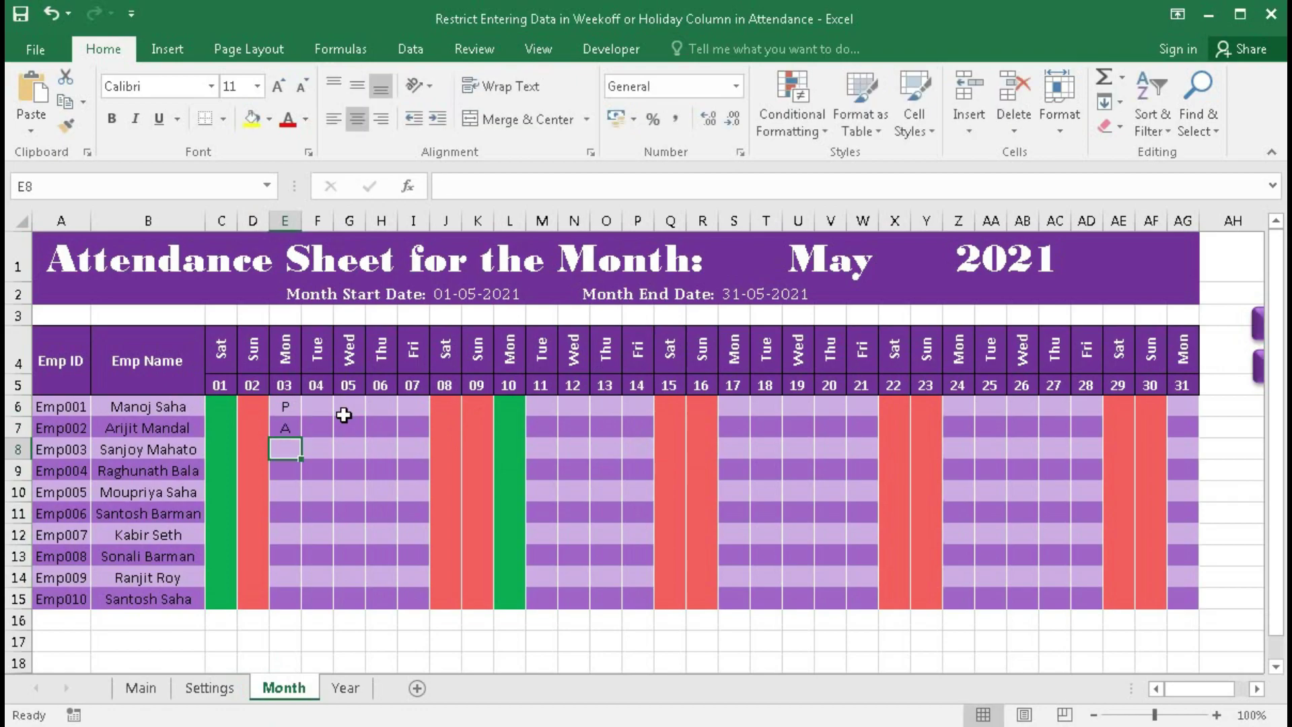
pyautogui.write('H')
pyautogui.press('Return')
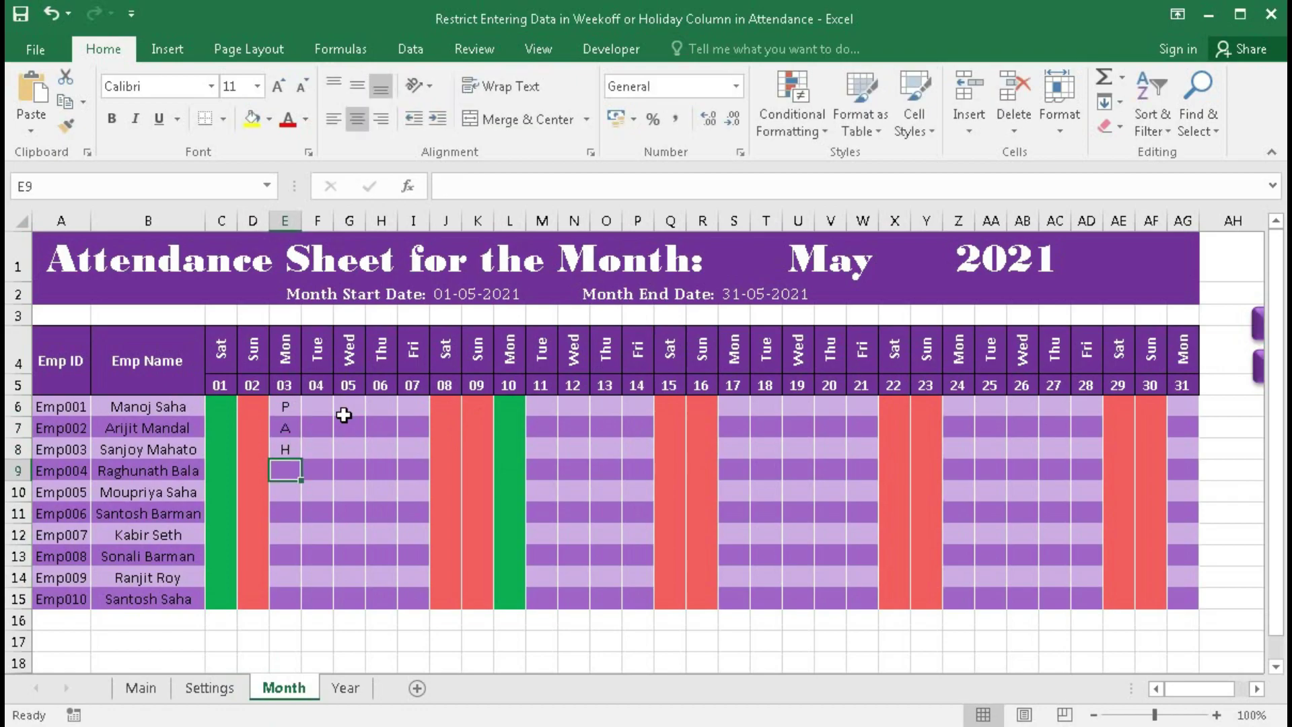
pyautogui.write('SL')
pyautogui.press('Return')
# - Cancel the rejected AN code and enter AL for the fifth employee instead
pyautogui.write('AN')
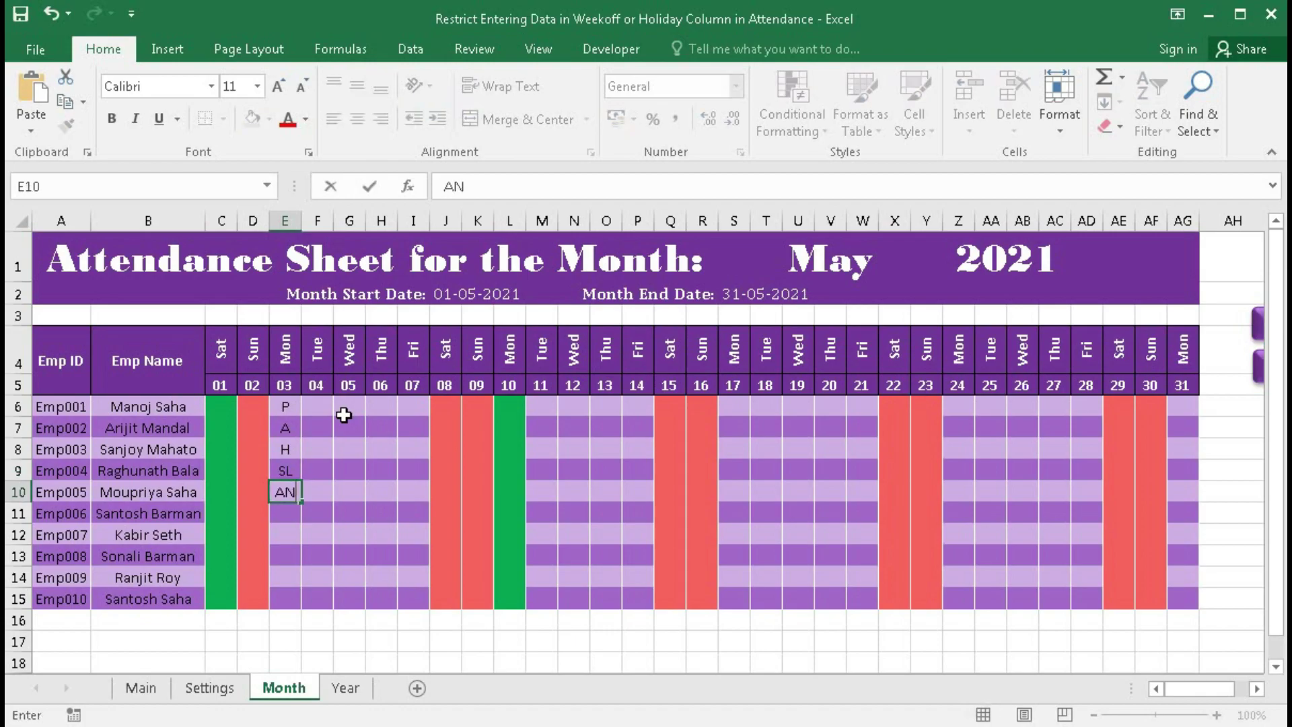
pyautogui.press('Return')
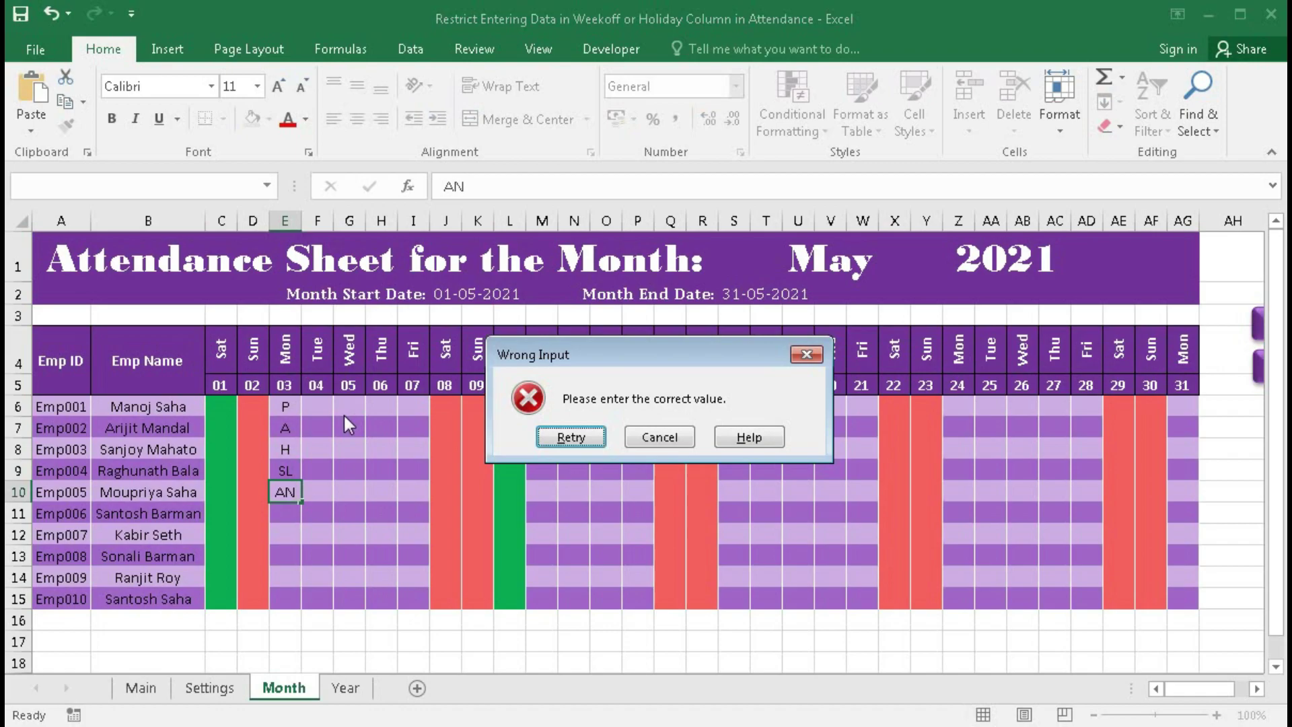
pyautogui.click(658, 437)
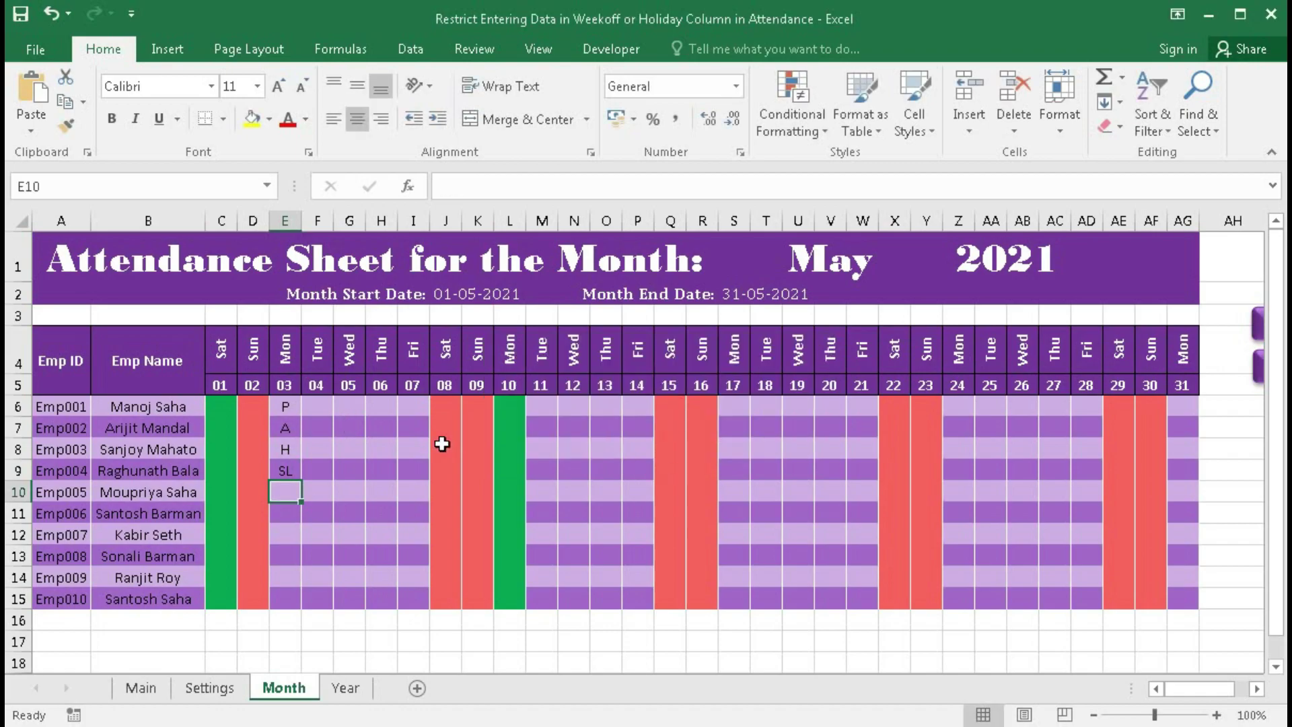
pyautogui.write('AL')
pyautogui.press('Return')
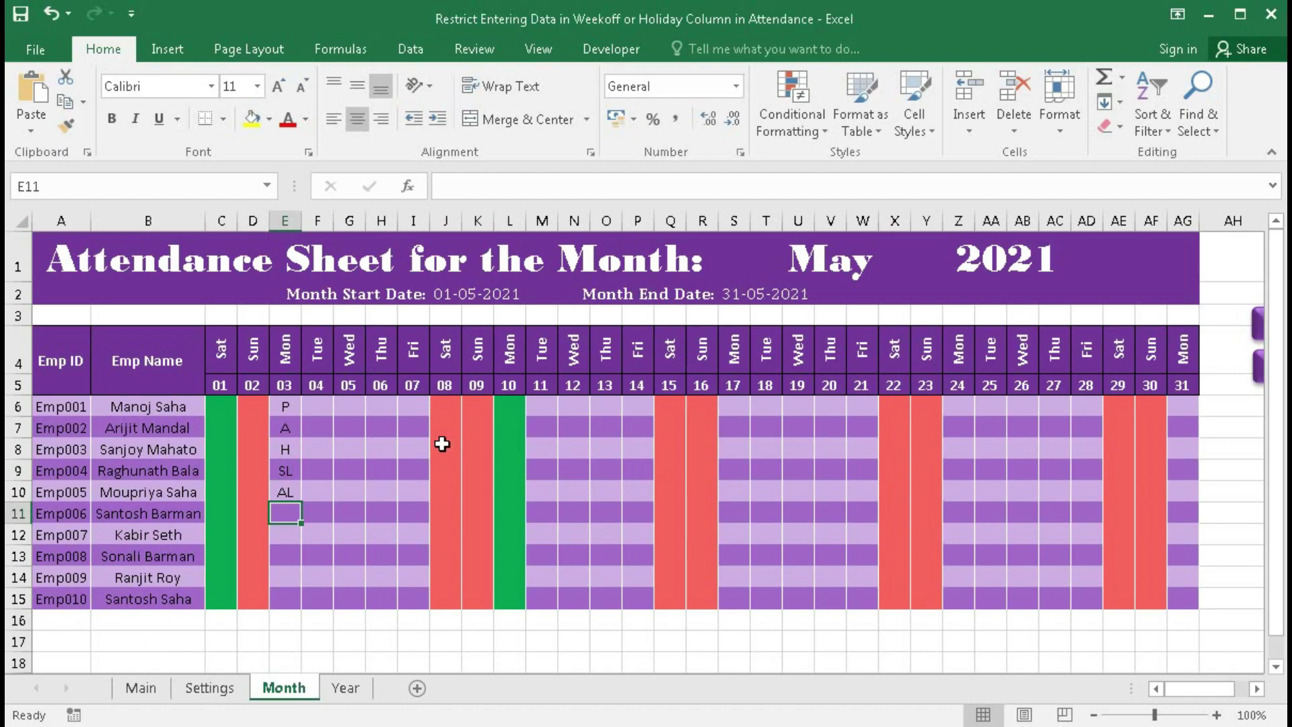
# - Recheck the legend list on Settings, then try entering the non-legend code K
pyautogui.click(209, 688)
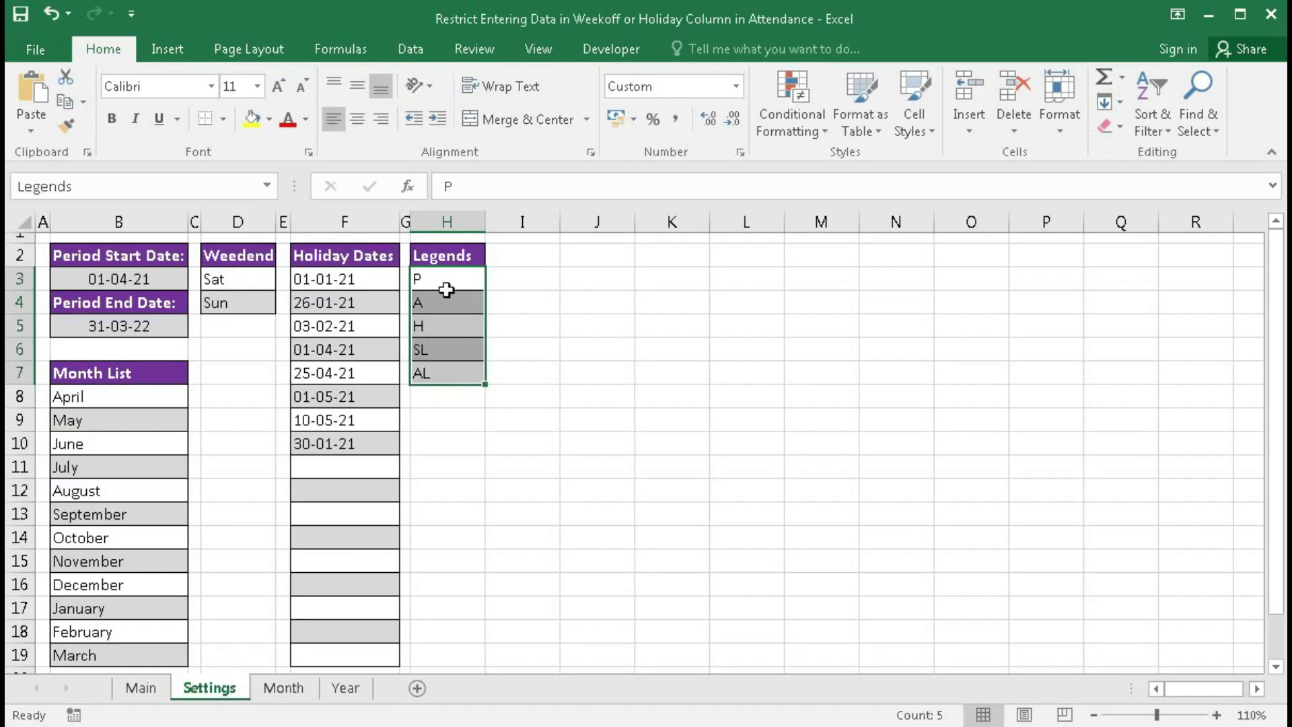
pyautogui.click(283, 687)
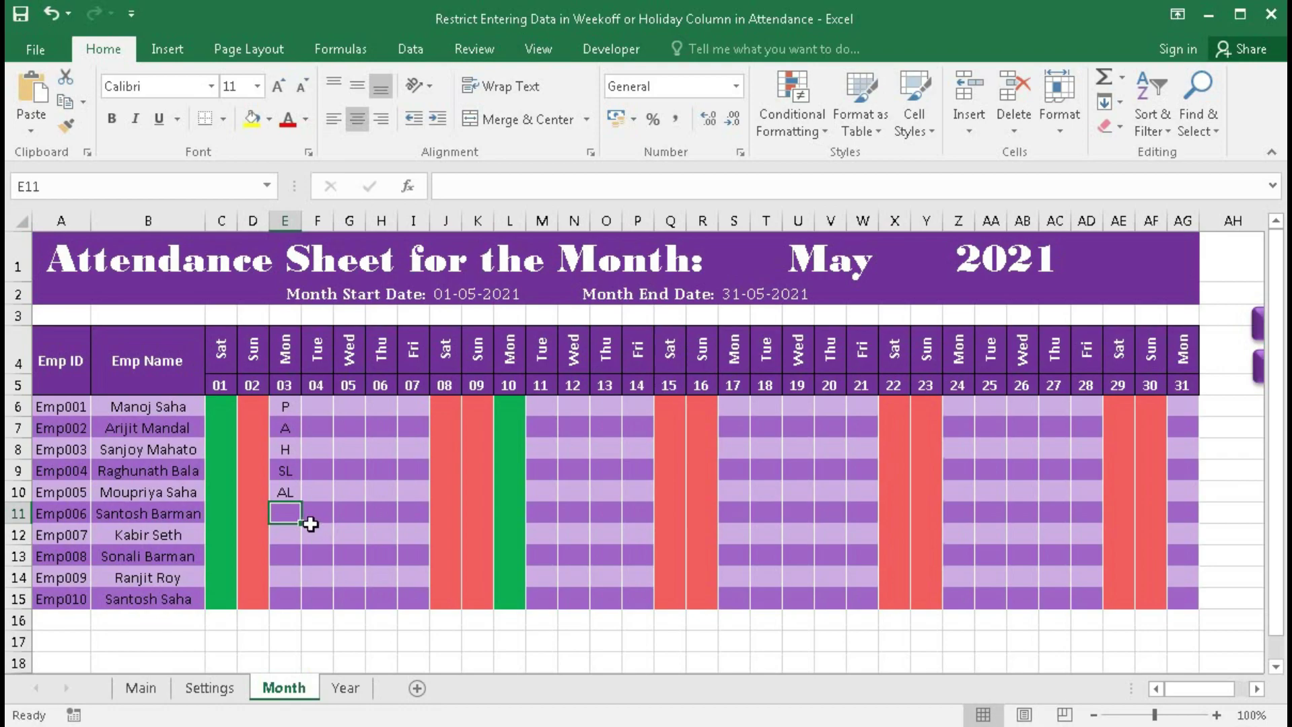
pyautogui.write('K')
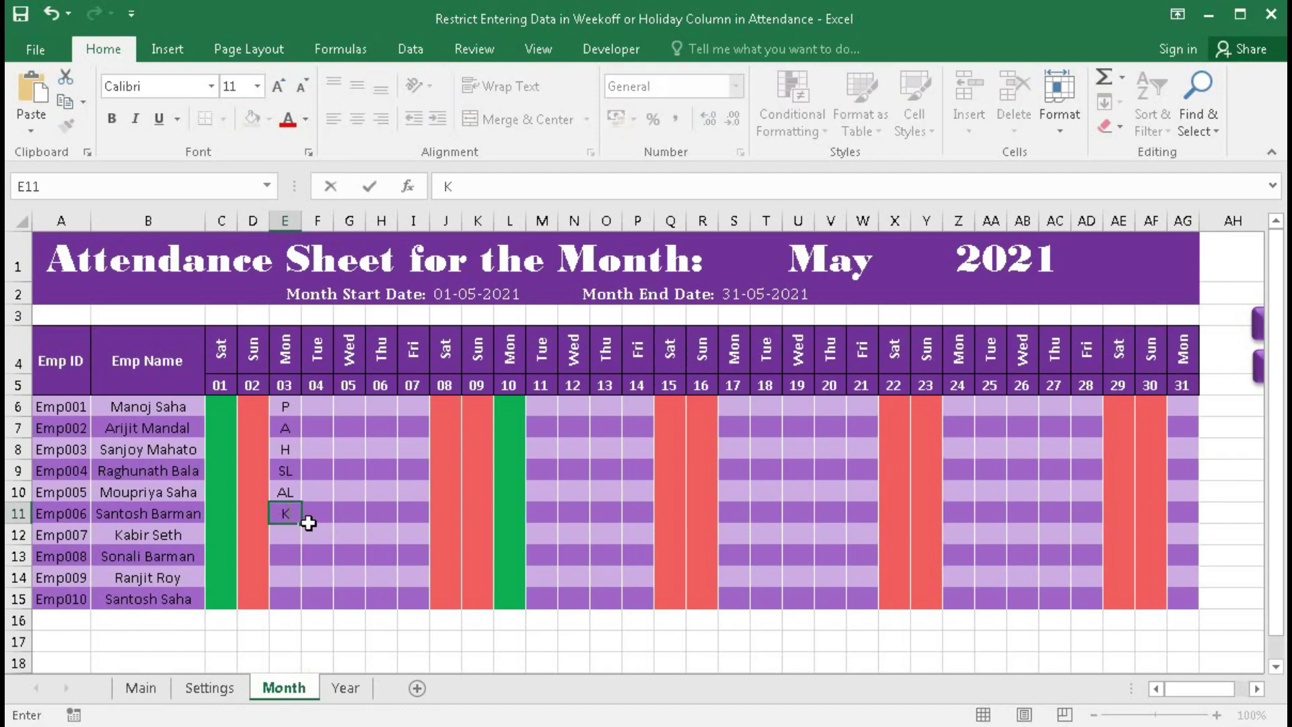
pyautogui.press('Return')
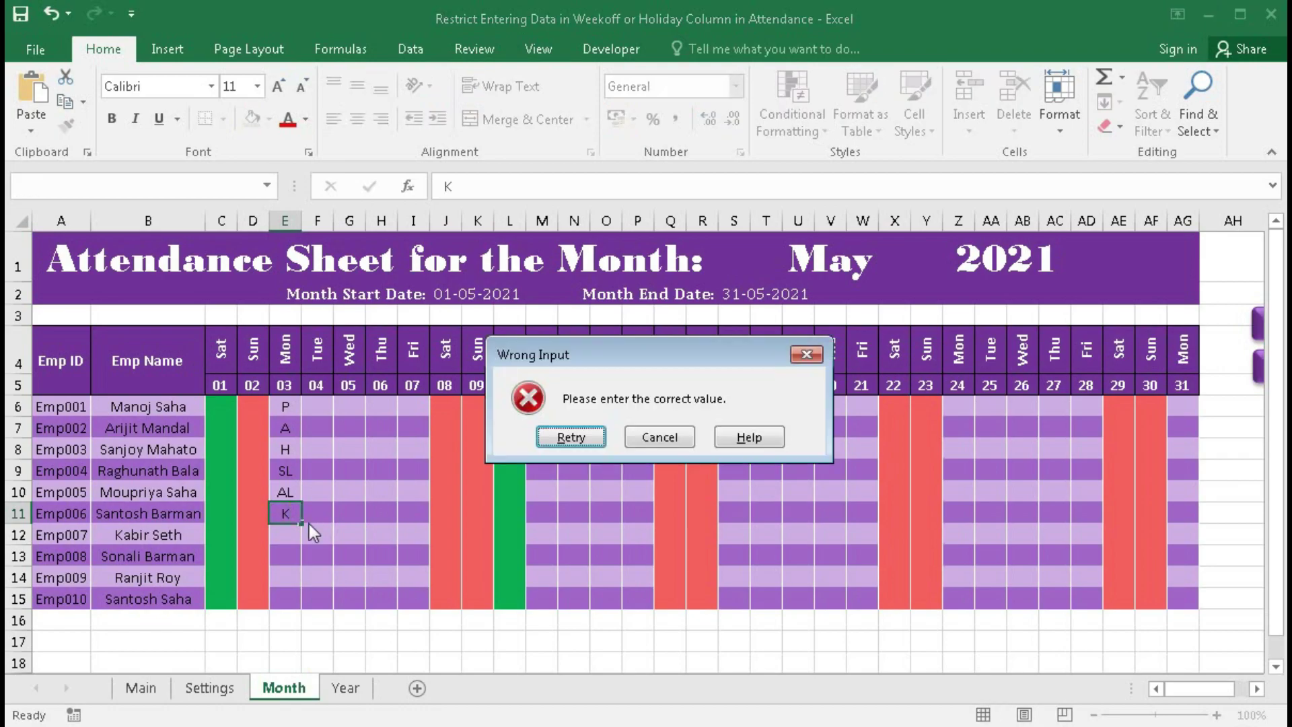
# - Cancel the rejected K entry and highlight the weekend, Holiday Dates and Legends lists on Settings
pyautogui.click(669, 437)
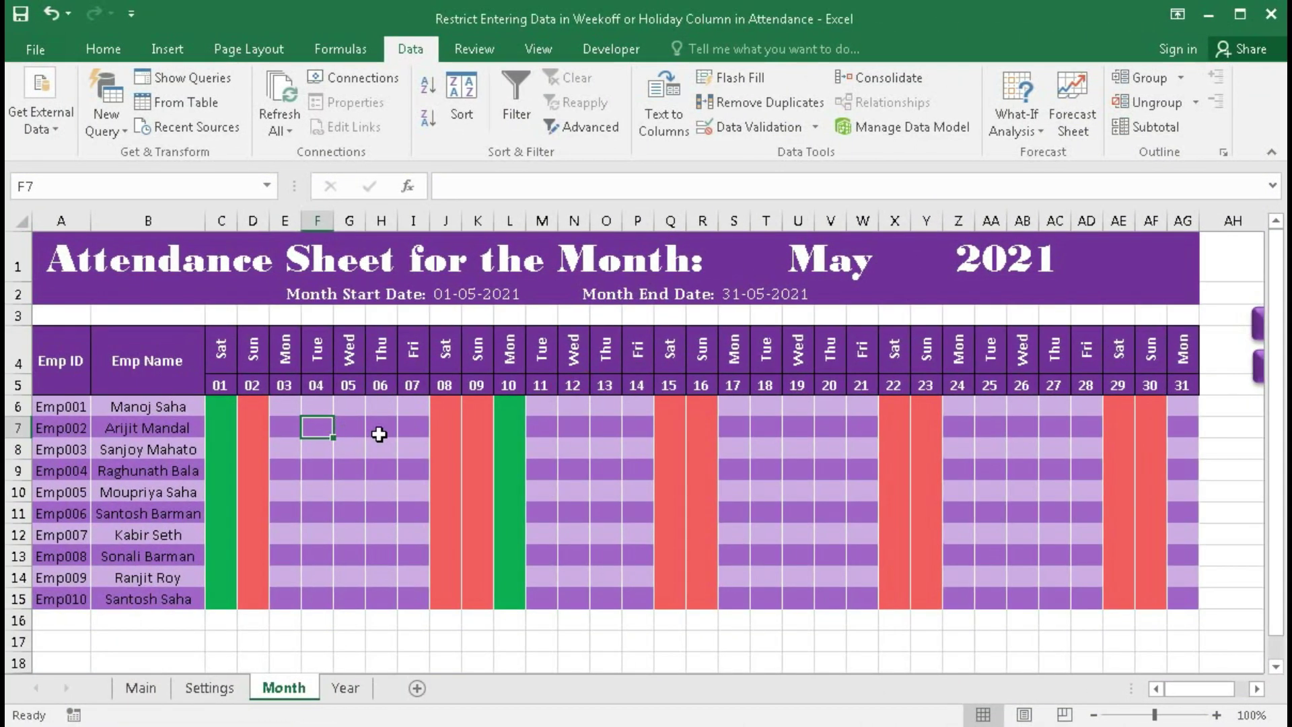
pyautogui.click(211, 689)
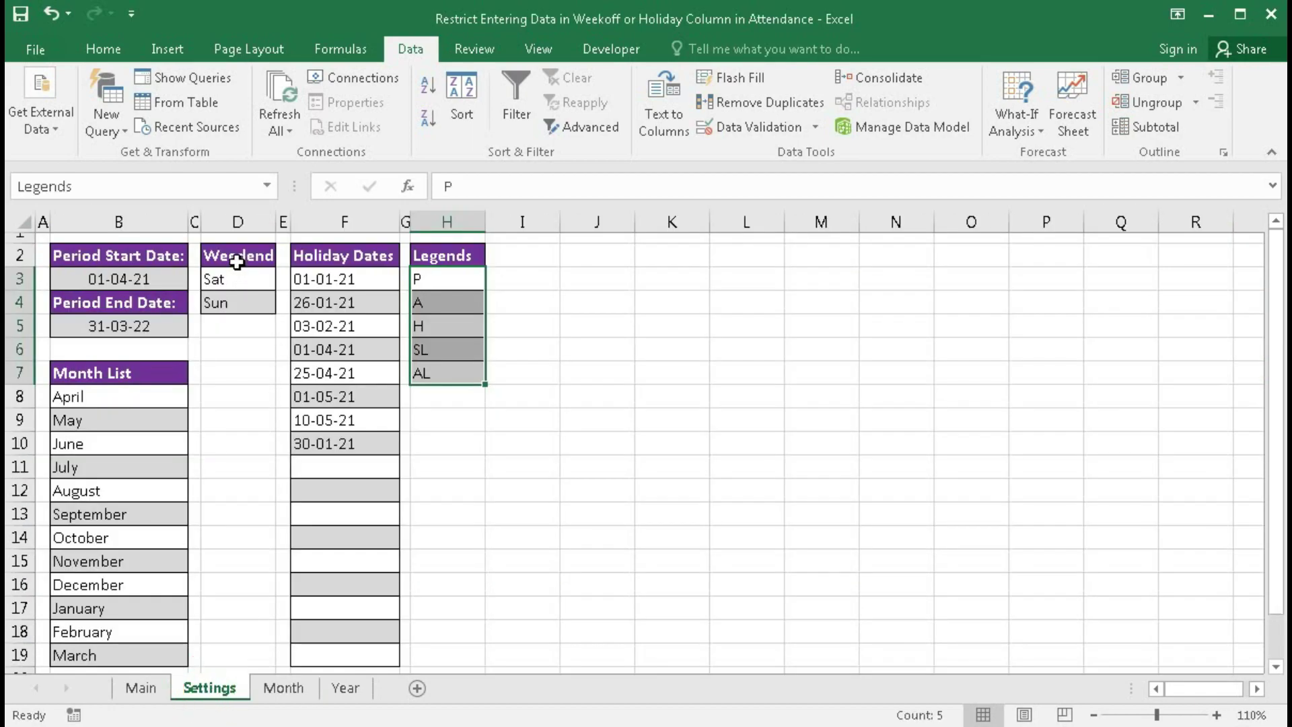
pyautogui.moveTo(235, 274); pyautogui.dragTo(234, 300)
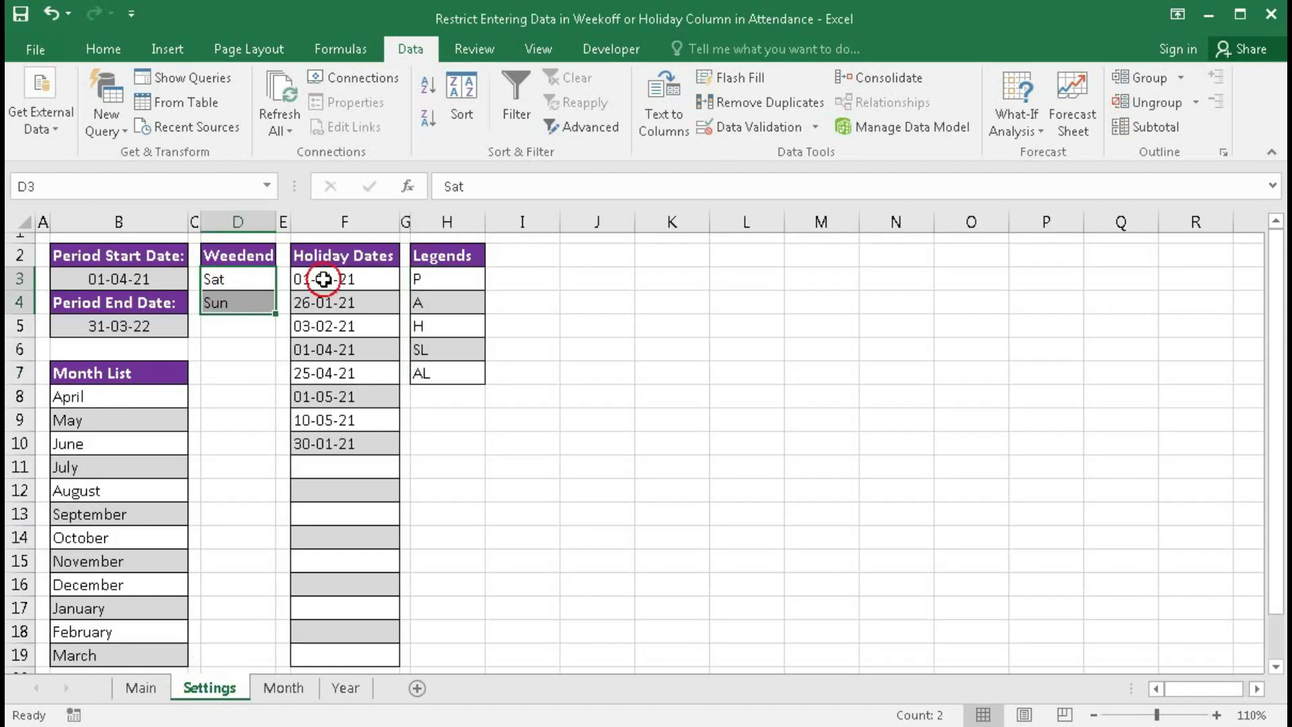
pyautogui.moveTo(320, 279); pyautogui.dragTo(329, 459)
pyautogui.moveTo(445, 279); pyautogui.dragTo(441, 365)
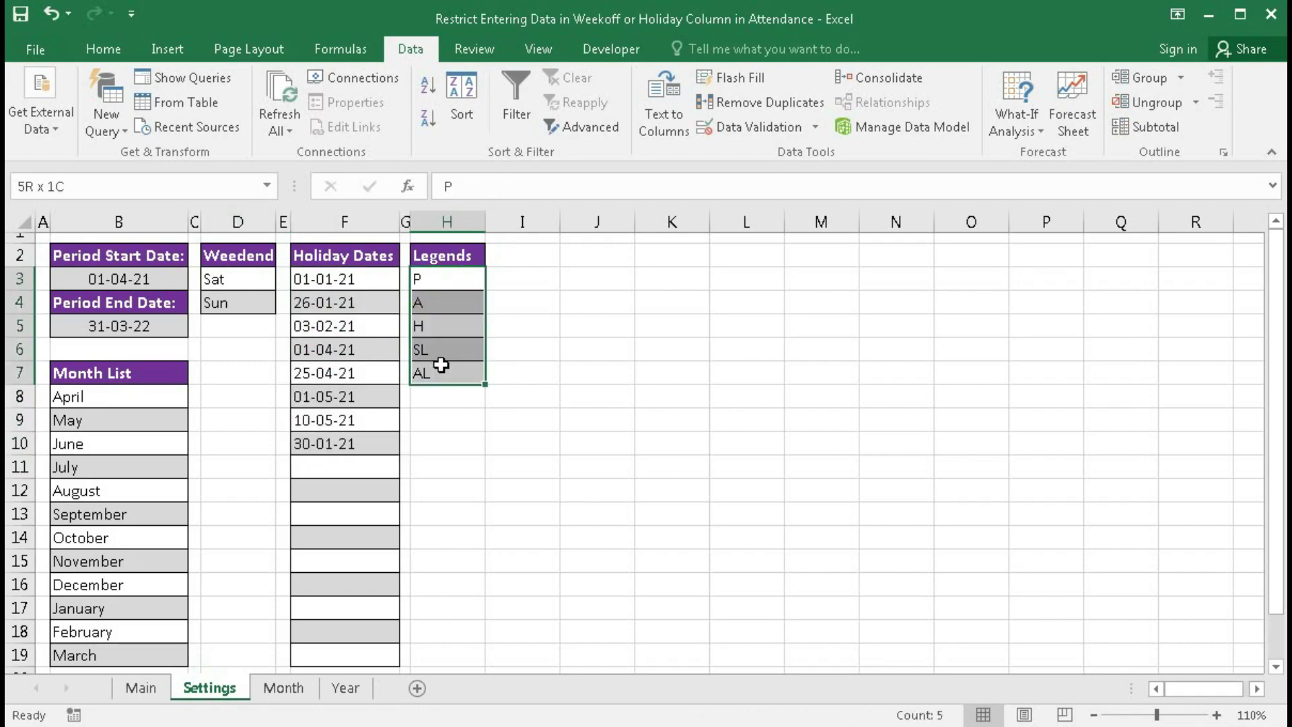
# - Reselect the weekend days, Holiday Dates and Legends ranges and bring up the named-range tools
pyautogui.click(248, 280)
pyautogui.moveTo(248, 279); pyautogui.dragTo(250, 296)
pyautogui.moveTo(336, 276); pyautogui.dragTo(336, 441)
pyautogui.moveTo(445, 279); pyautogui.dragTo(440, 367)
pyautogui.click(340, 48)
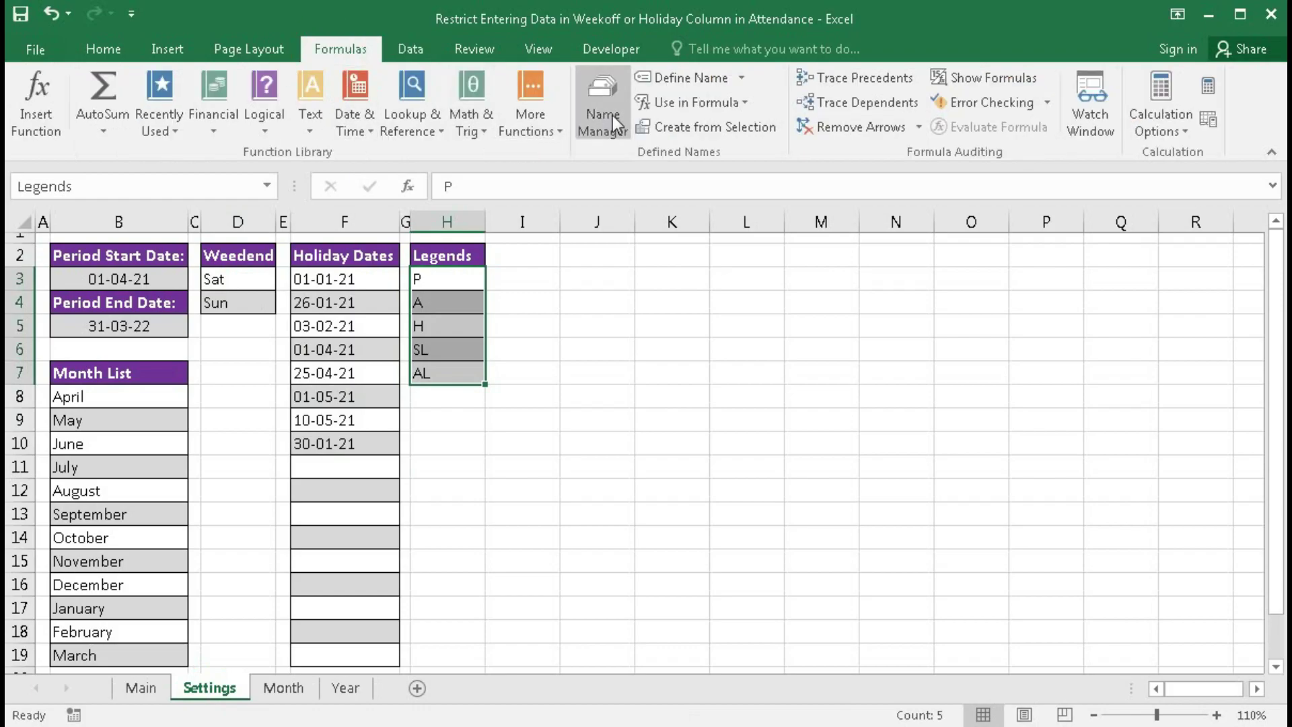
pyautogui.click(609, 115)
pyautogui.moveTo(658, 130); pyautogui.dragTo(675, 136)
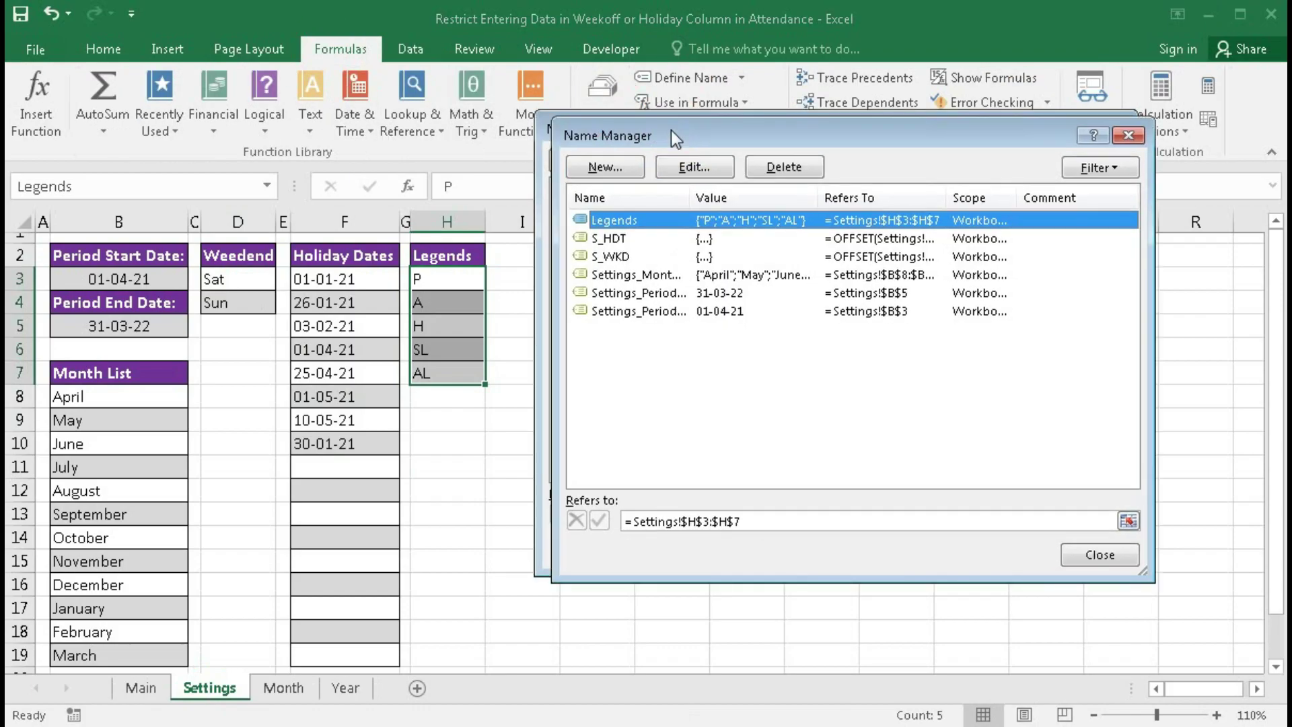
pyautogui.click(615, 257)
pyautogui.click(702, 518)
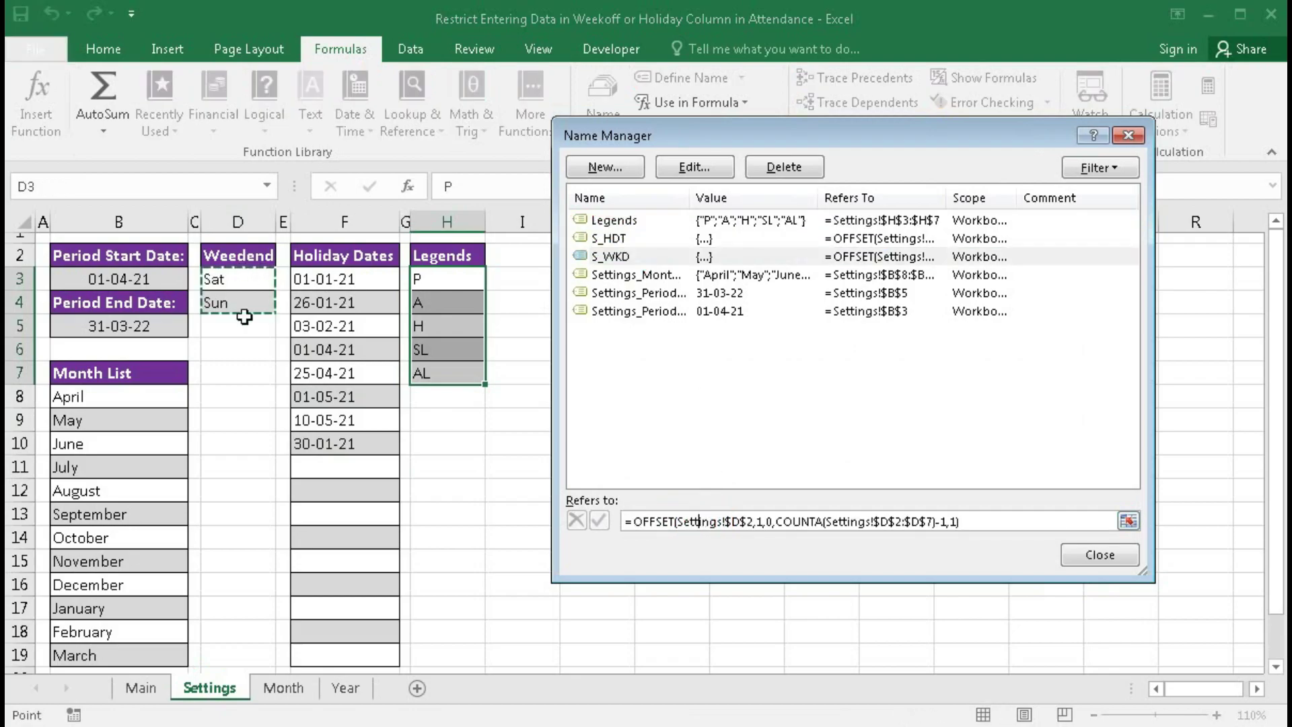
pyautogui.moveTo(628, 521); pyautogui.dragTo(958, 539)
pyautogui.click(991, 536)
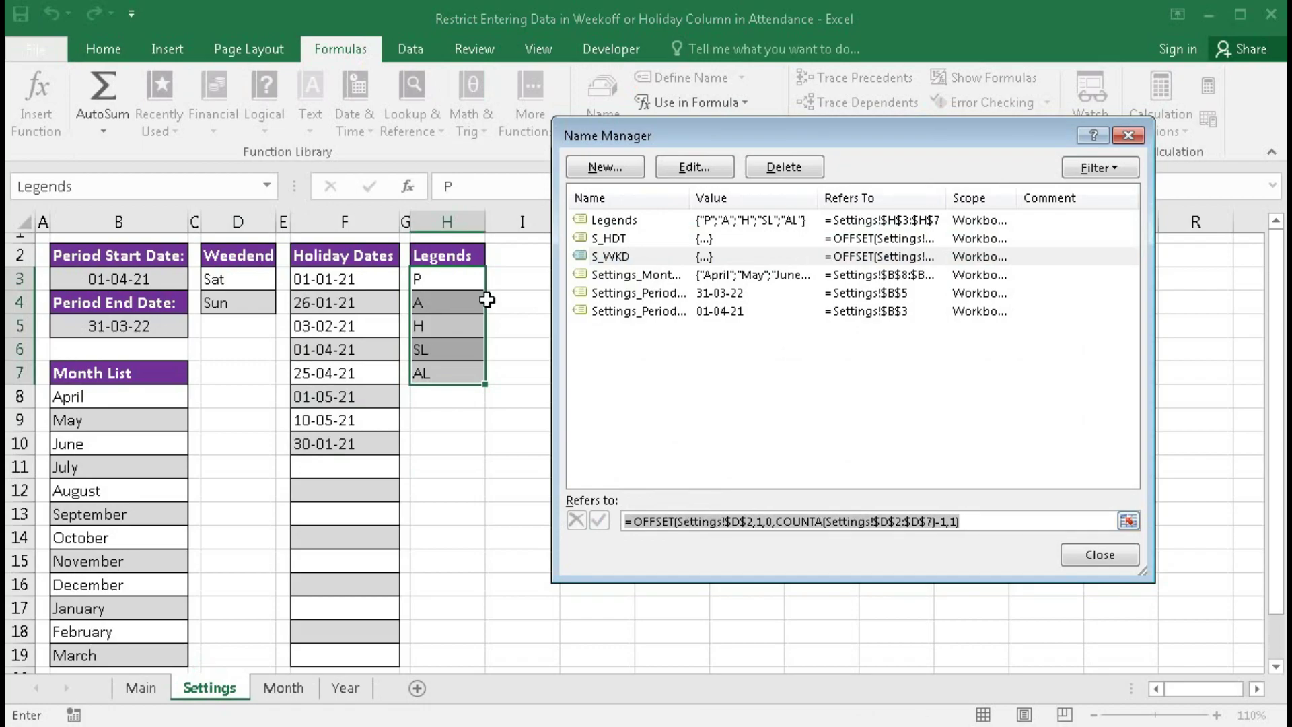
pyautogui.click(612, 239)
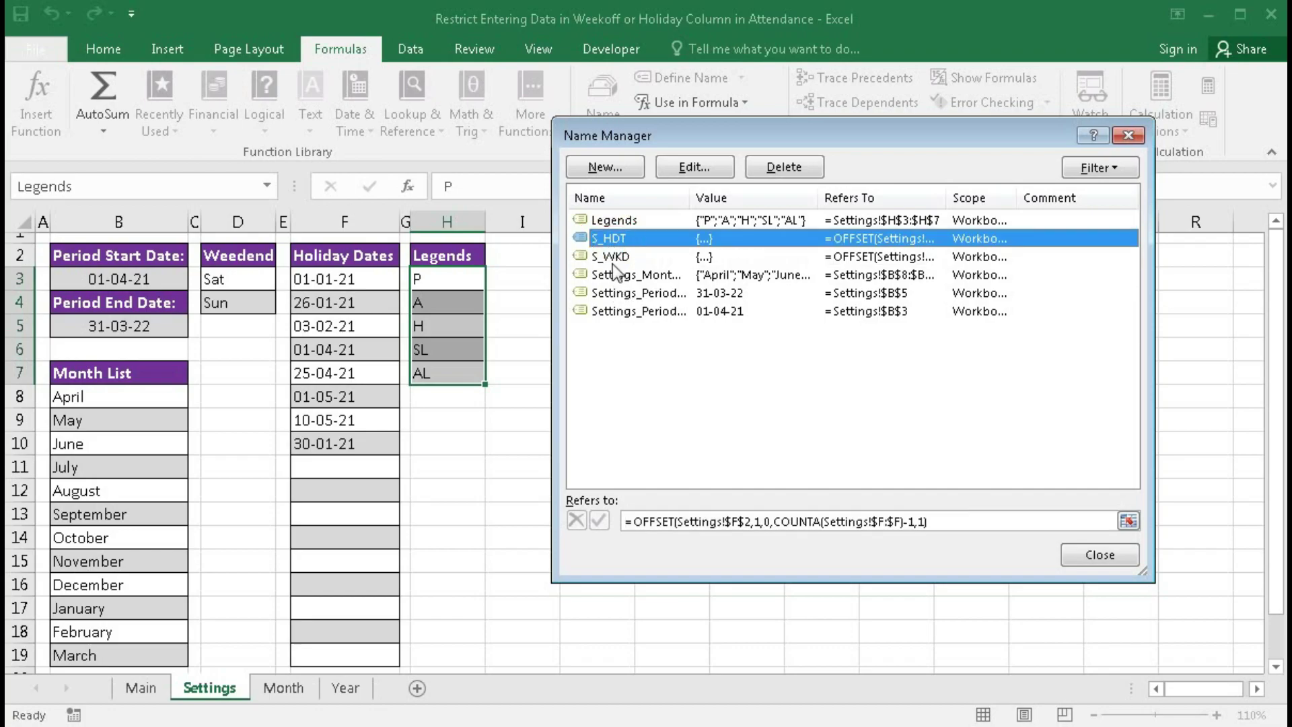
pyautogui.click(728, 520)
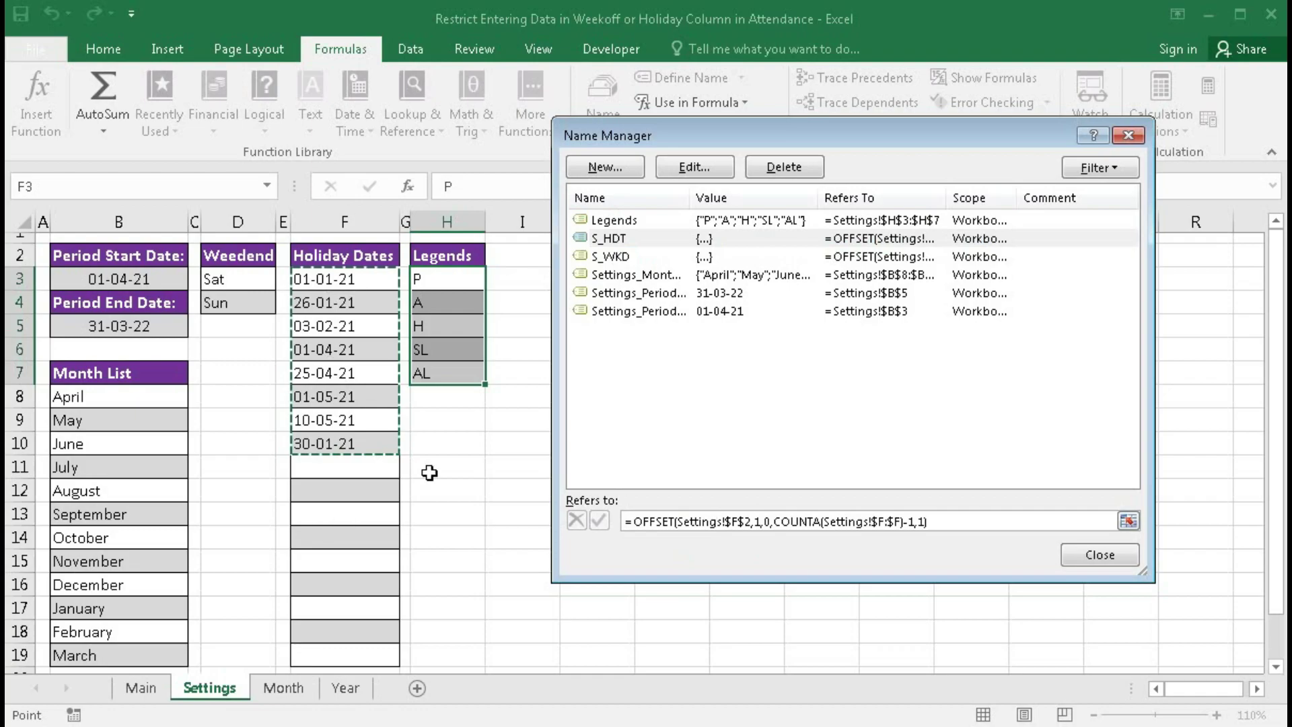
pyautogui.click(609, 220)
pyautogui.click(651, 520)
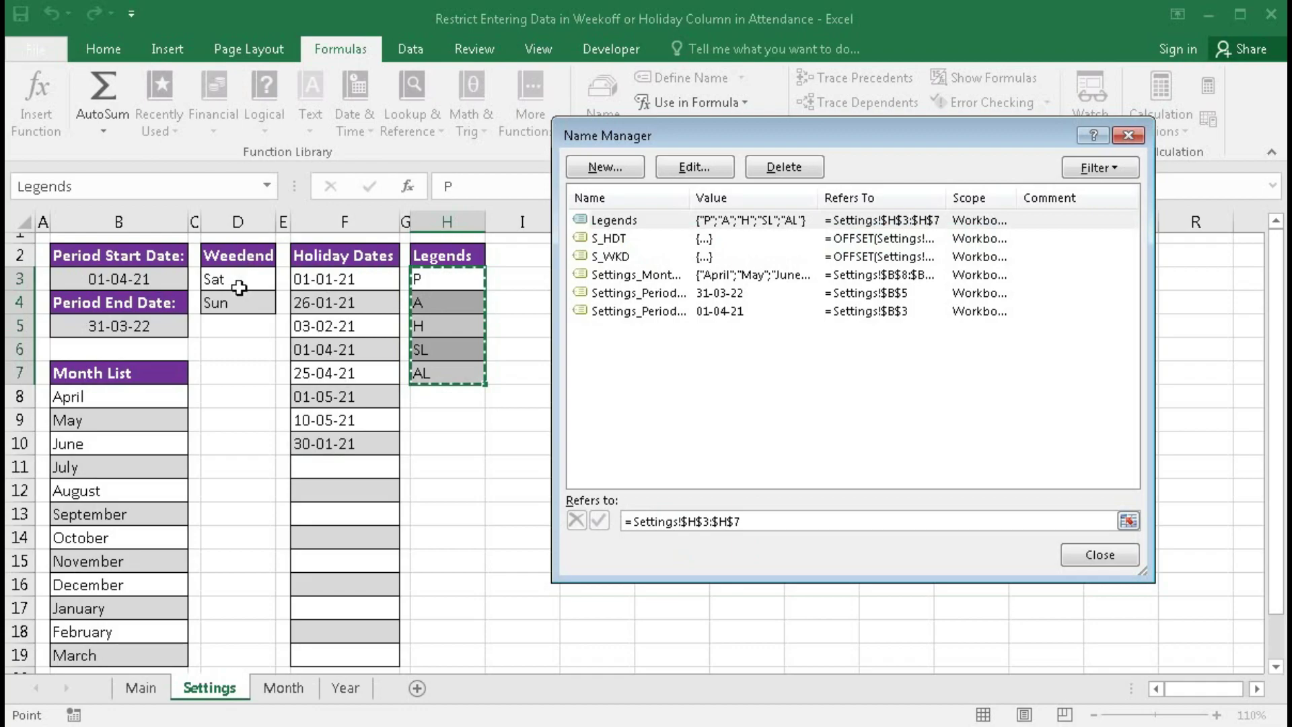
pyautogui.click(1099, 554)
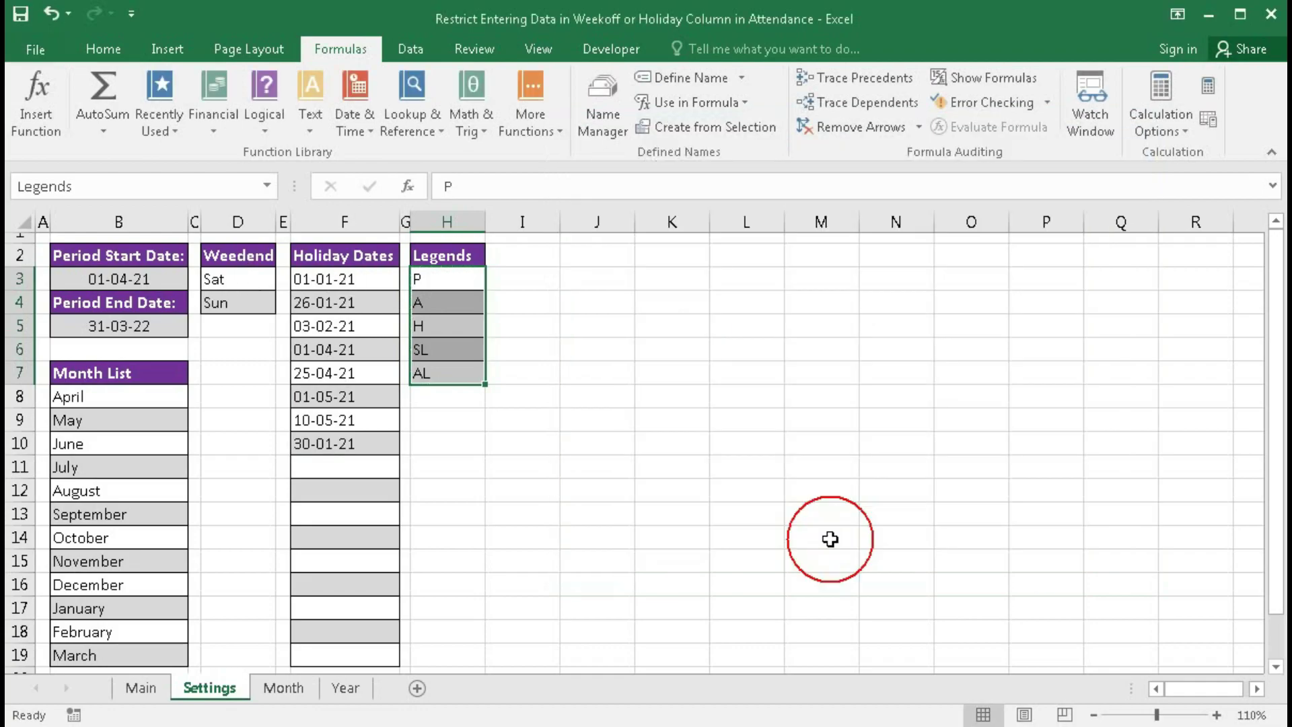
# - Back on the Month sheet, select C6:AG15 covering every employee's daily cells
pyautogui.click(283, 688)
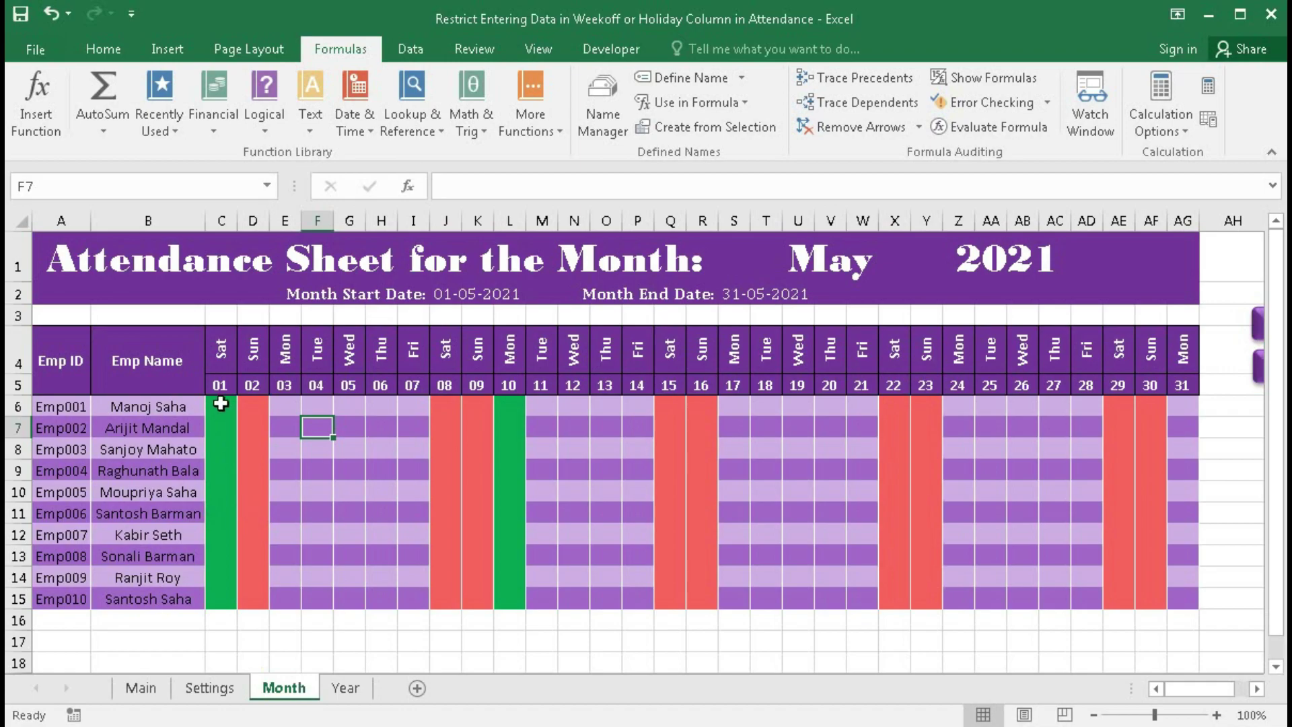
pyautogui.moveTo(220, 403); pyautogui.dragTo(1176, 596)
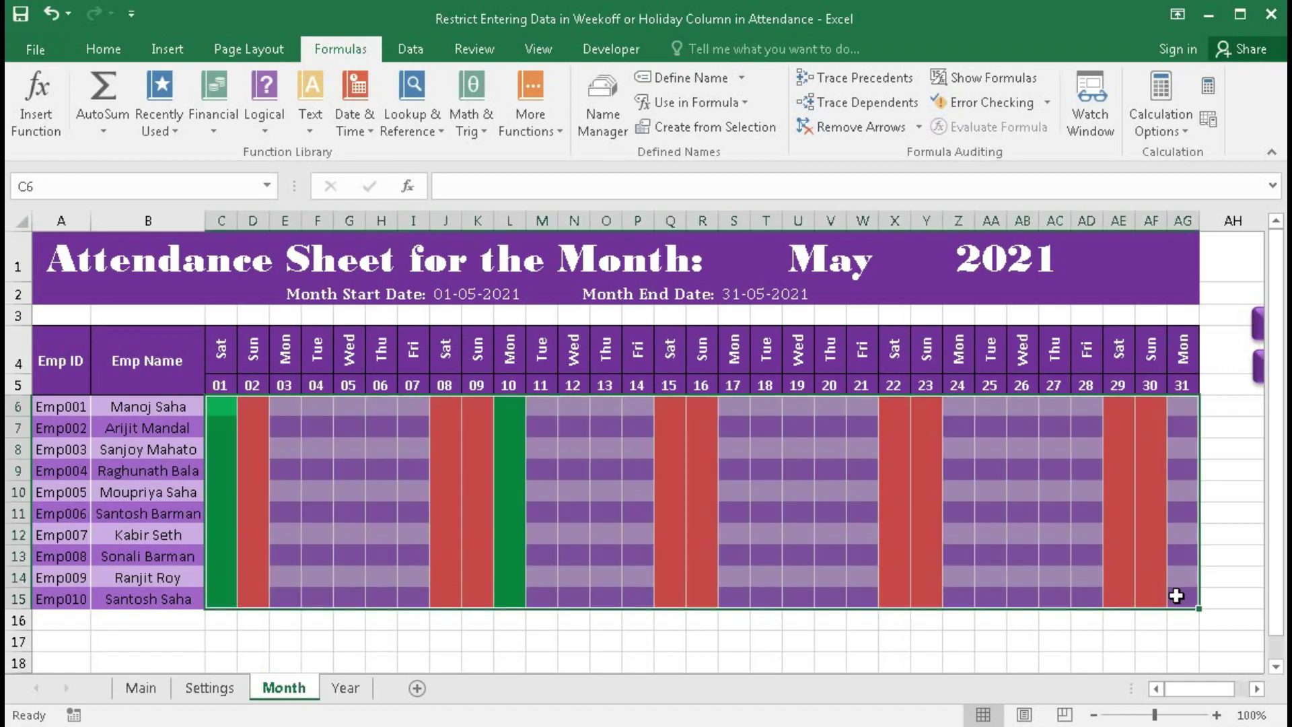
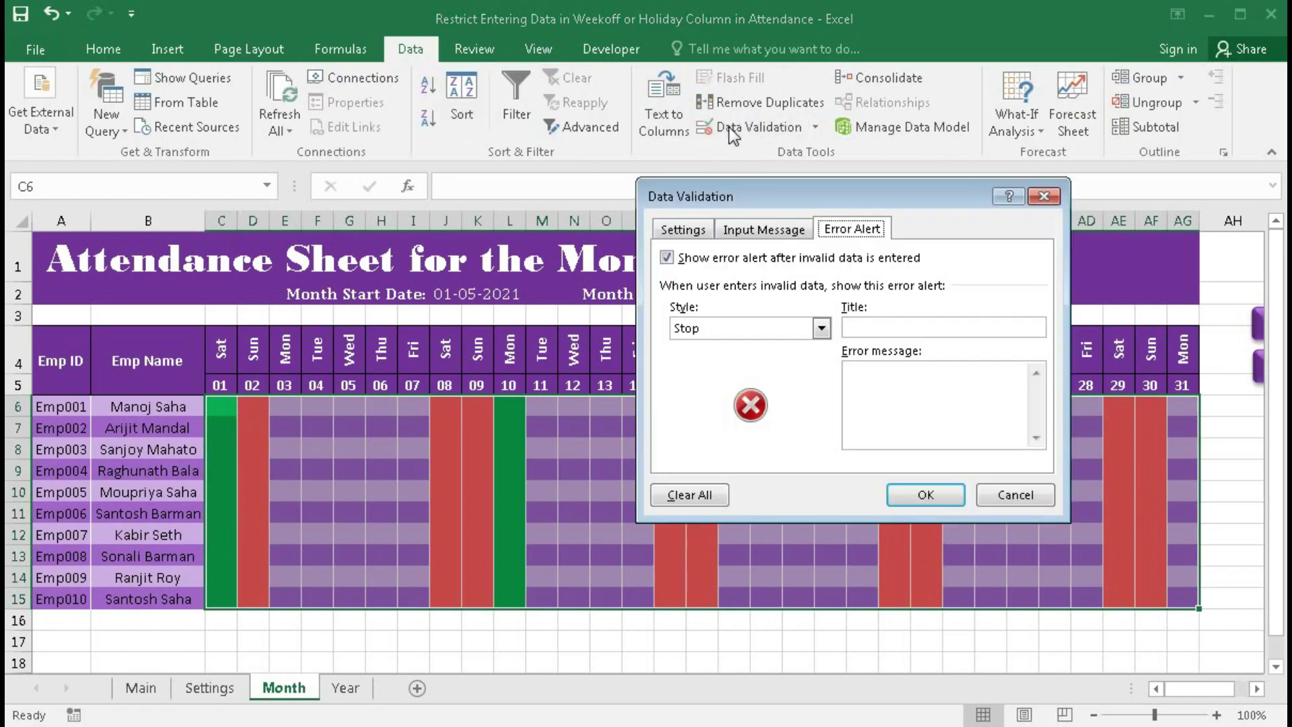
# - Set validation to Custom and begin the formula =COUNTIF(S_HDT, pasting the S_HDT name
pyautogui.moveTo(727, 190); pyautogui.dragTo(697, 176)
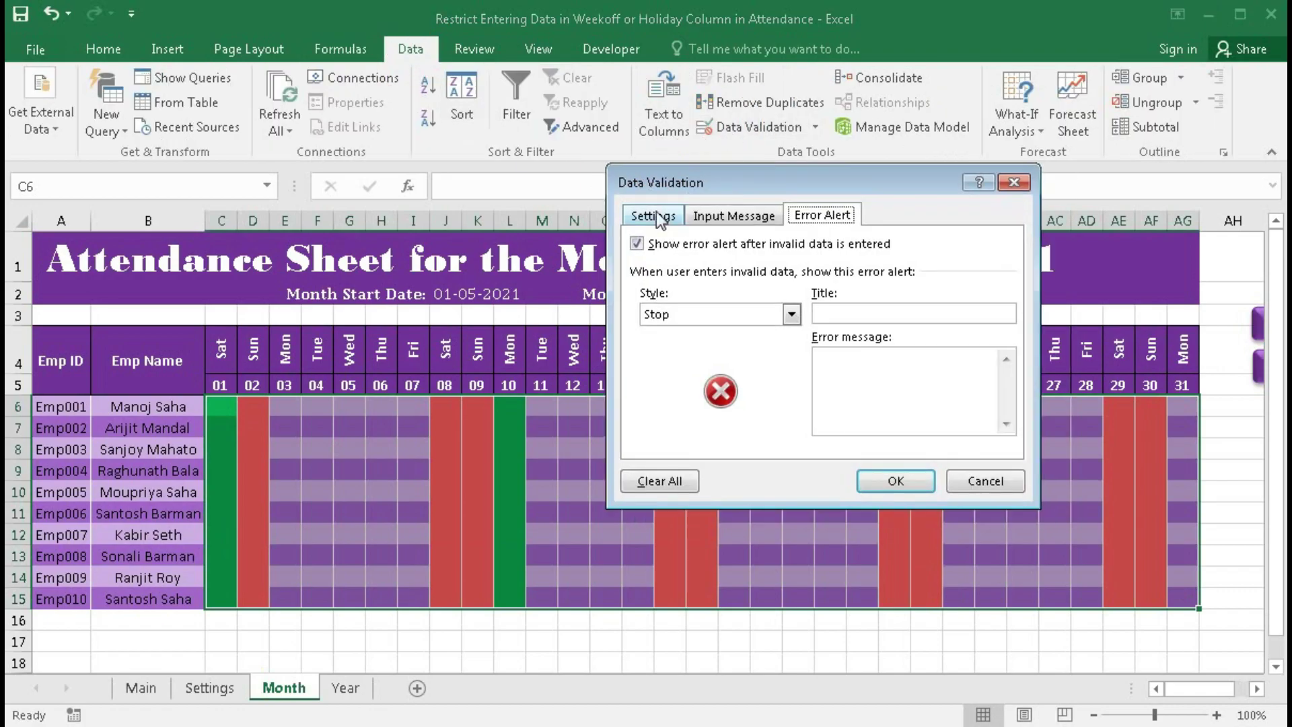
pyautogui.click(656, 212)
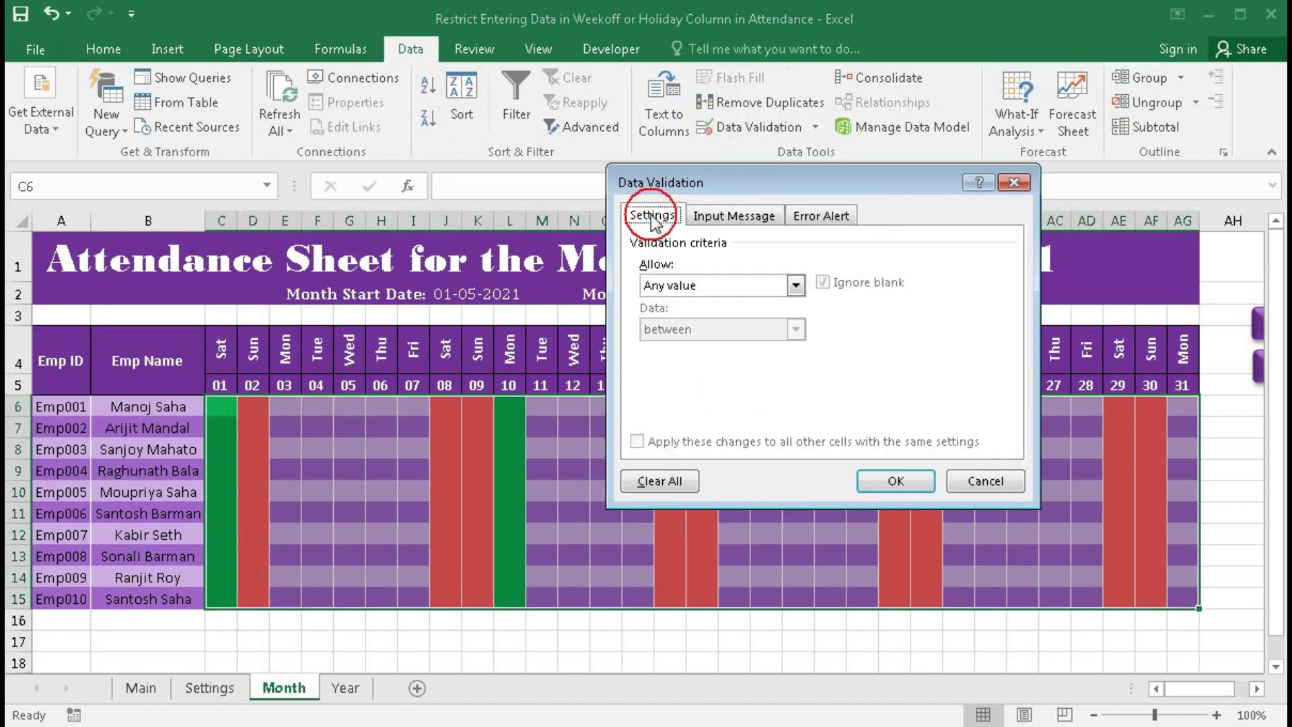
pyautogui.click(794, 288)
pyautogui.click(672, 402)
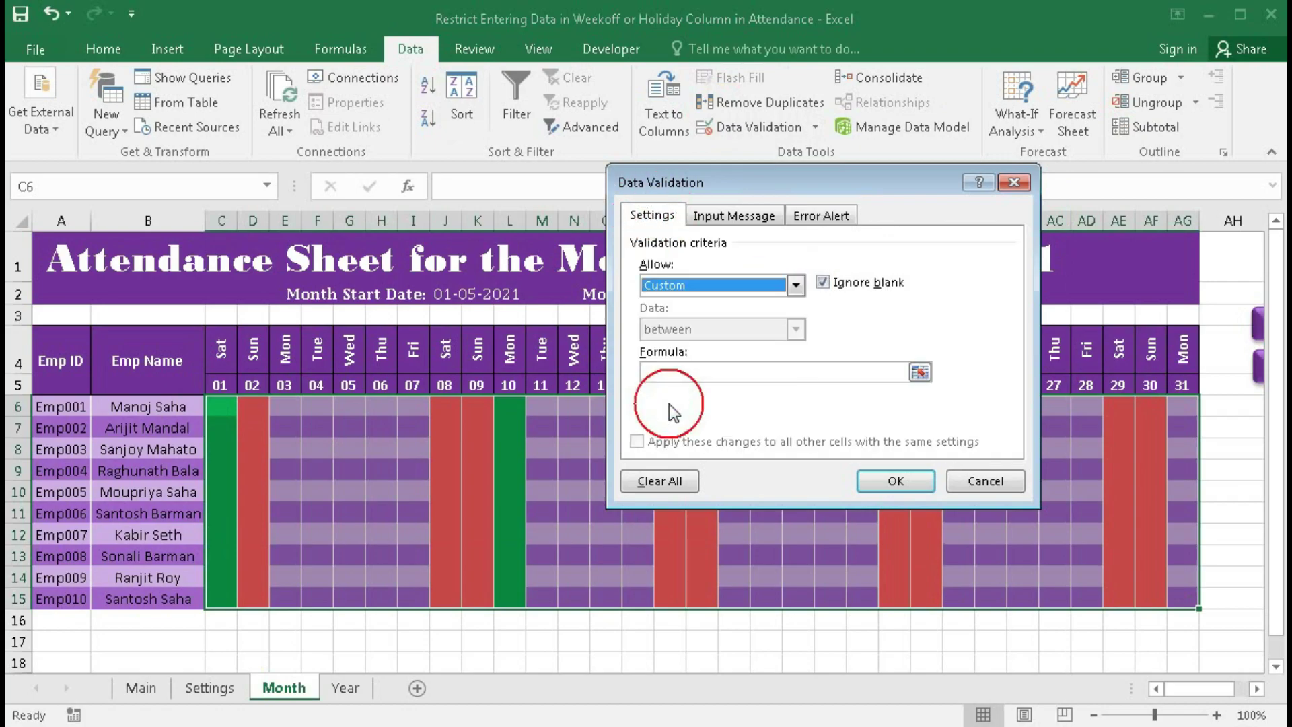
pyautogui.click(659, 376)
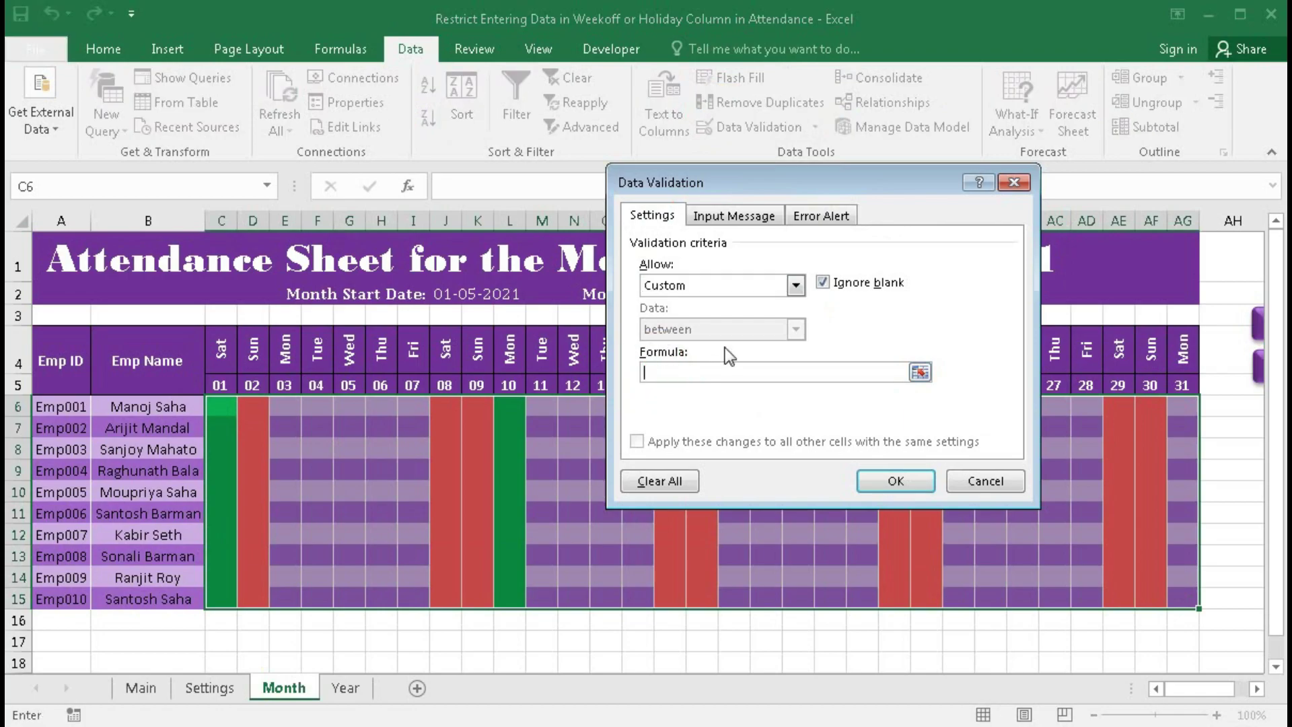
pyautogui.write('=')
pyautogui.write('COUNTIF(')
pyautogui.press('F3')
pyautogui.click(749, 319)
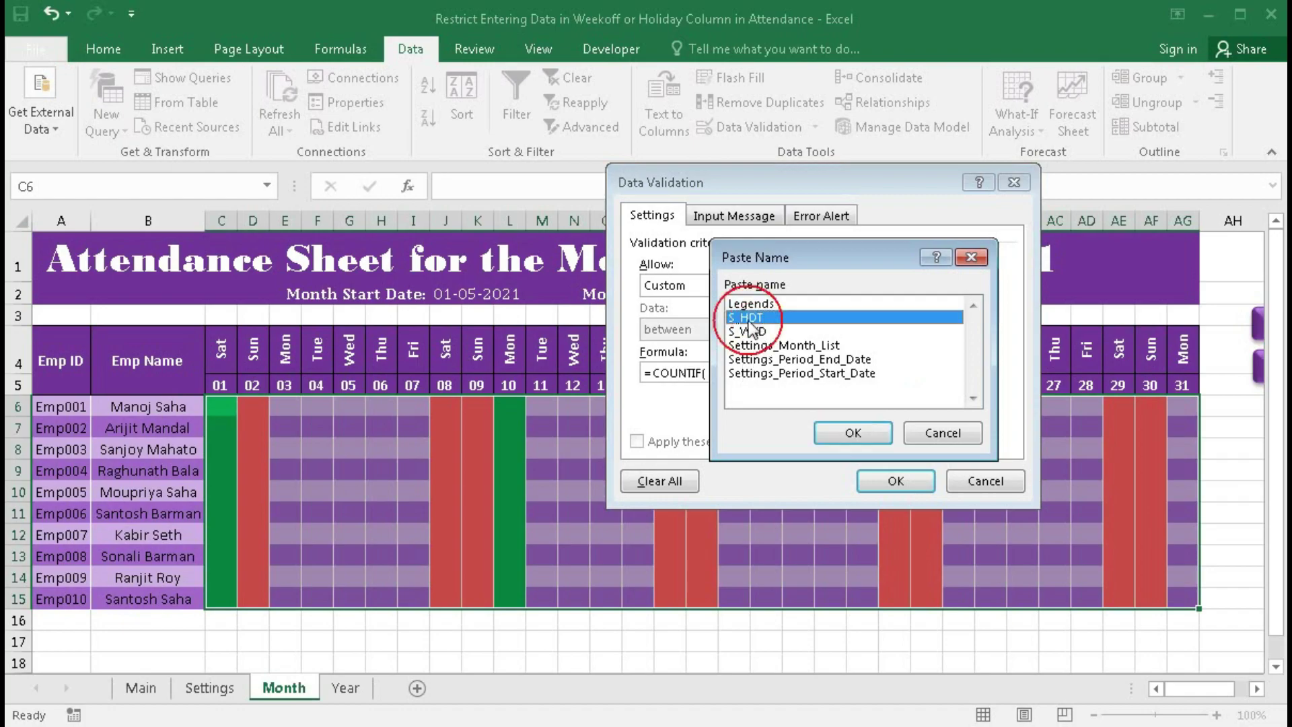
pyautogui.click(853, 433)
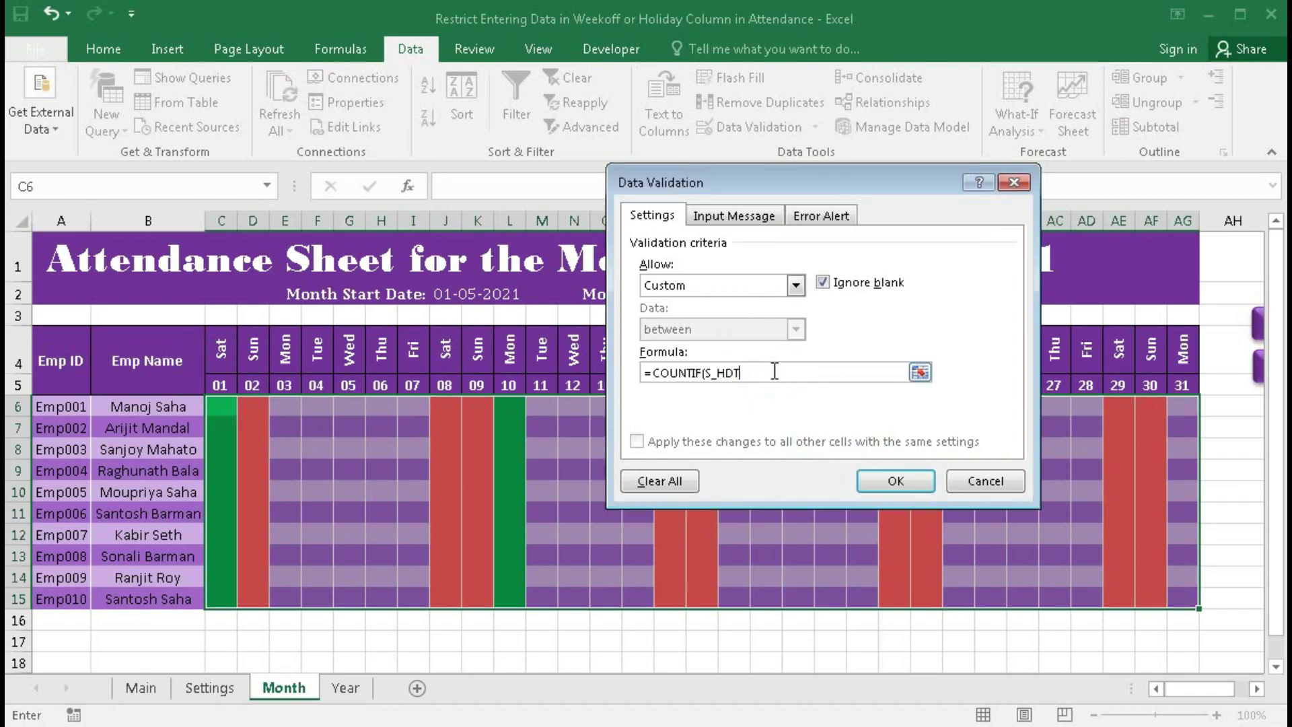
# - Finish the formula as =COUNTIF(S_HDT,C$5)=0 with a row-fixed C$5 reference and confirm
pyautogui.write(',')
pyautogui.click(221, 384)
pyautogui.press('F4')
pyautogui.press('F4')
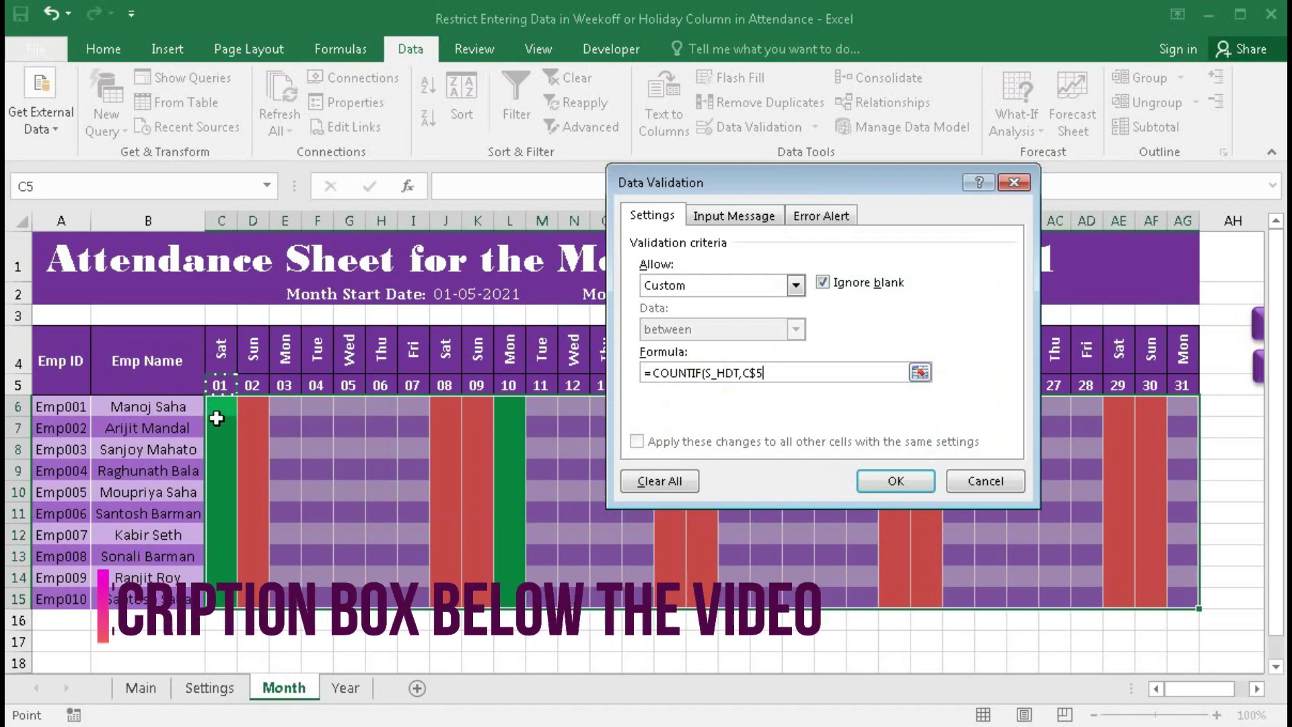
pyautogui.click(751, 372)
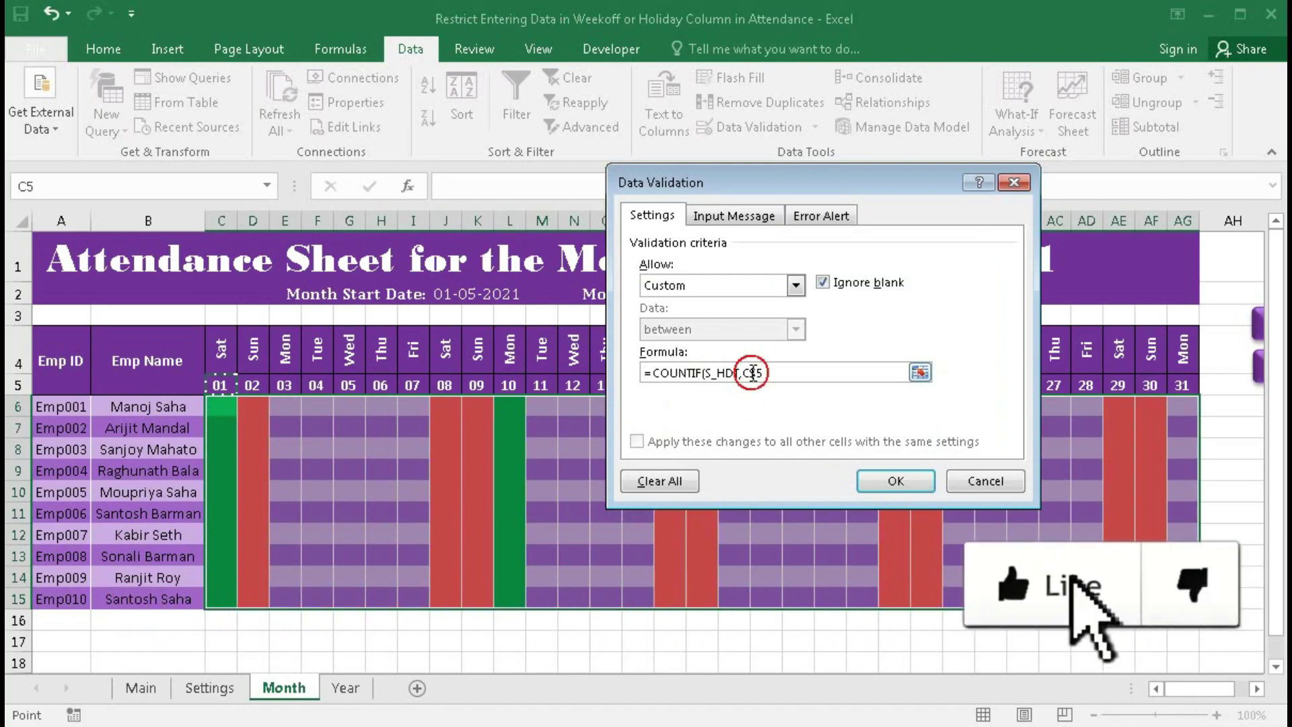
pyautogui.click(778, 374)
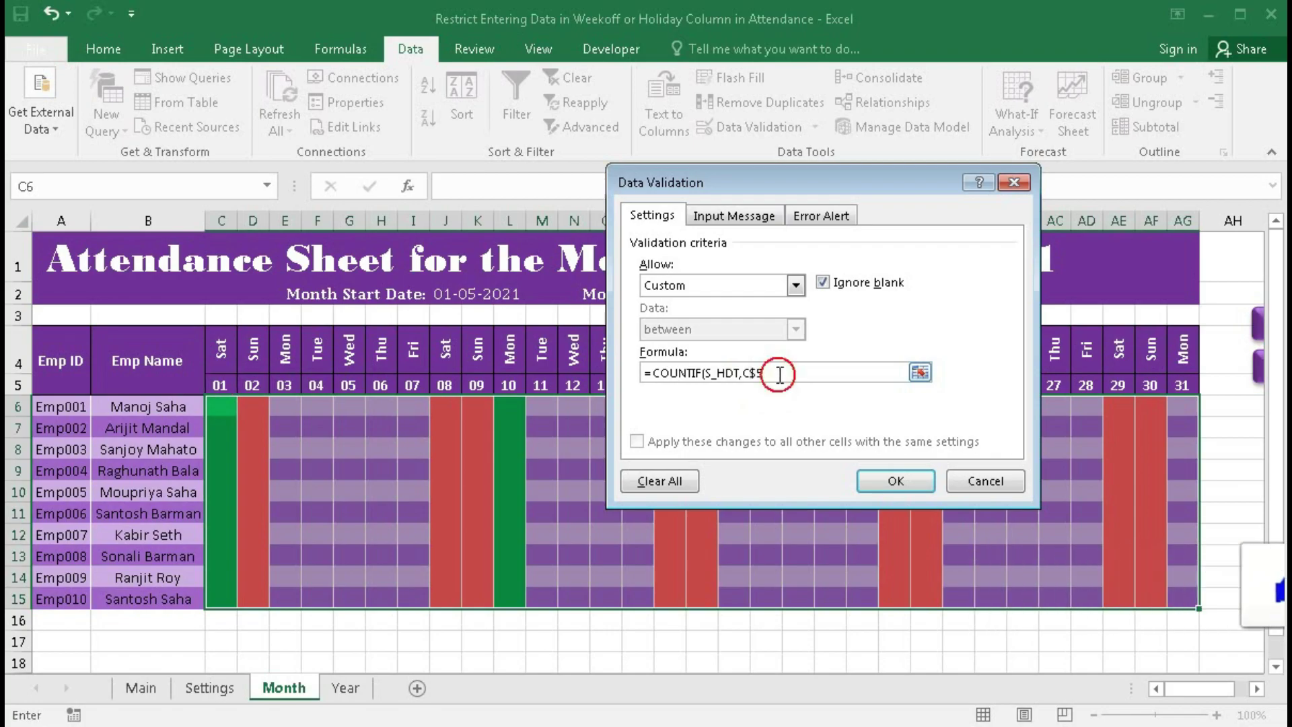
pyautogui.write(')')
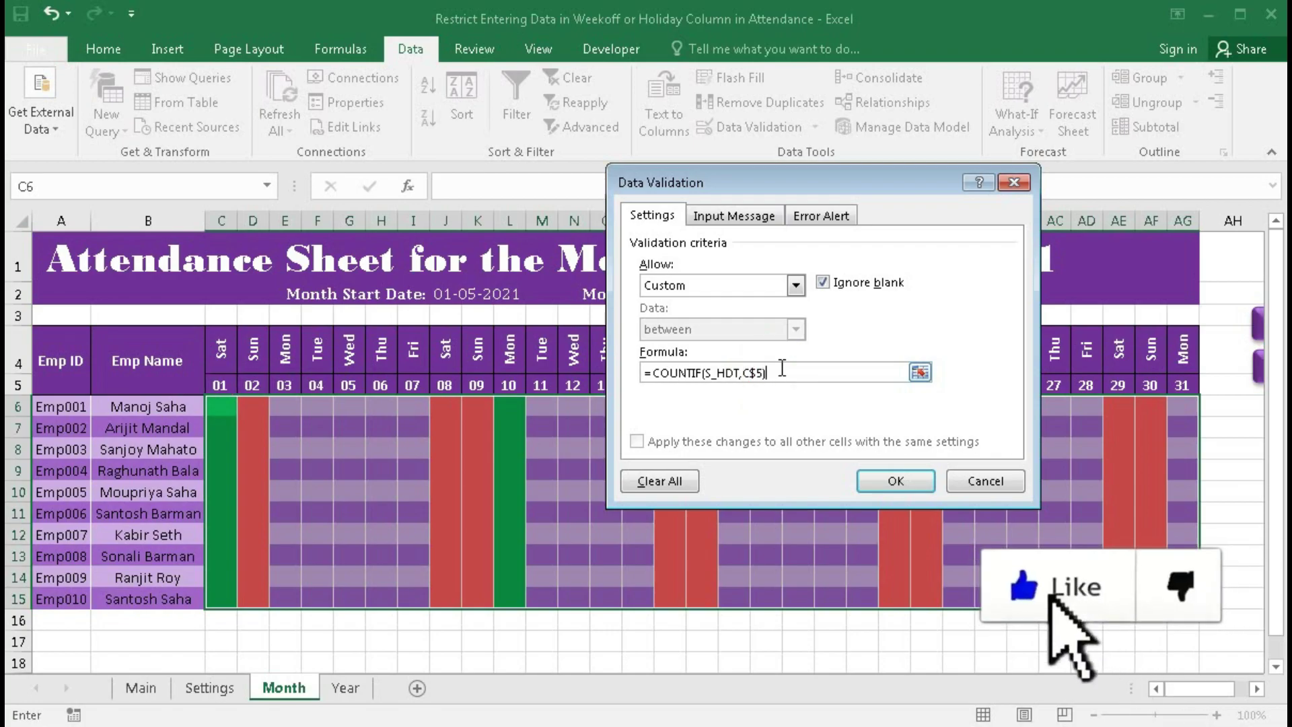
pyautogui.write('=0')
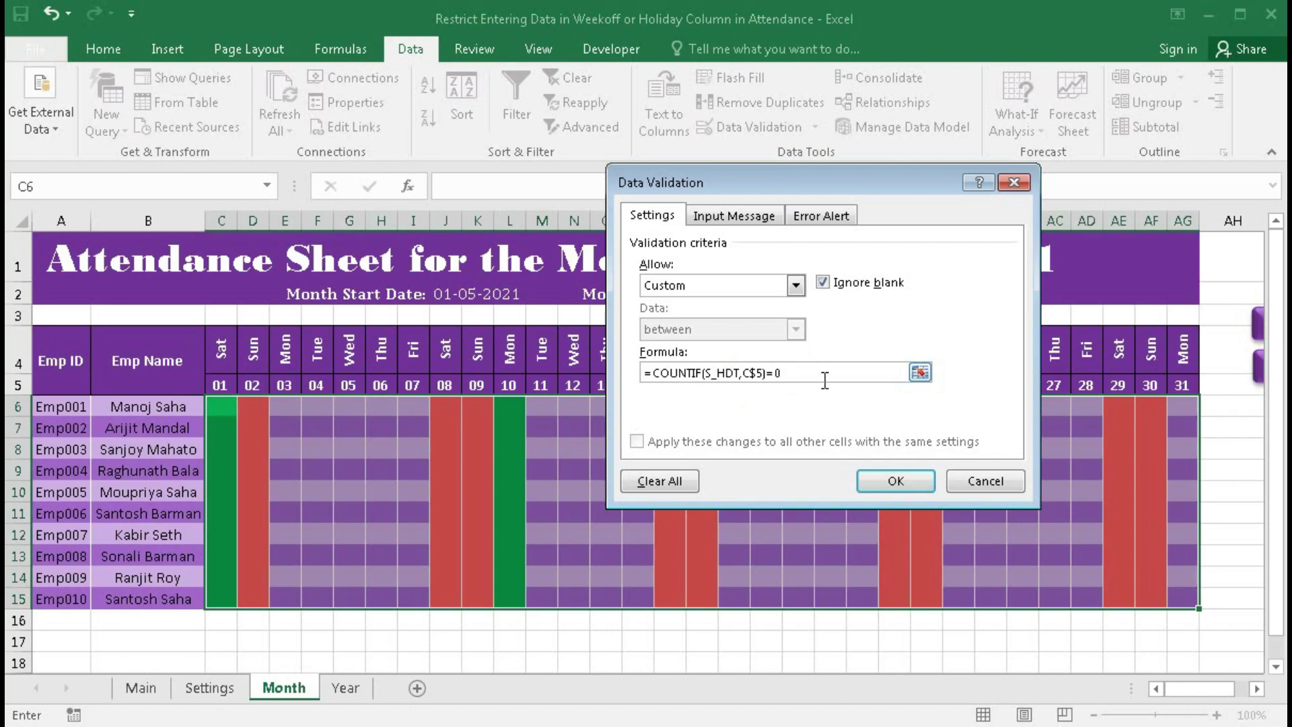
pyautogui.click(878, 483)
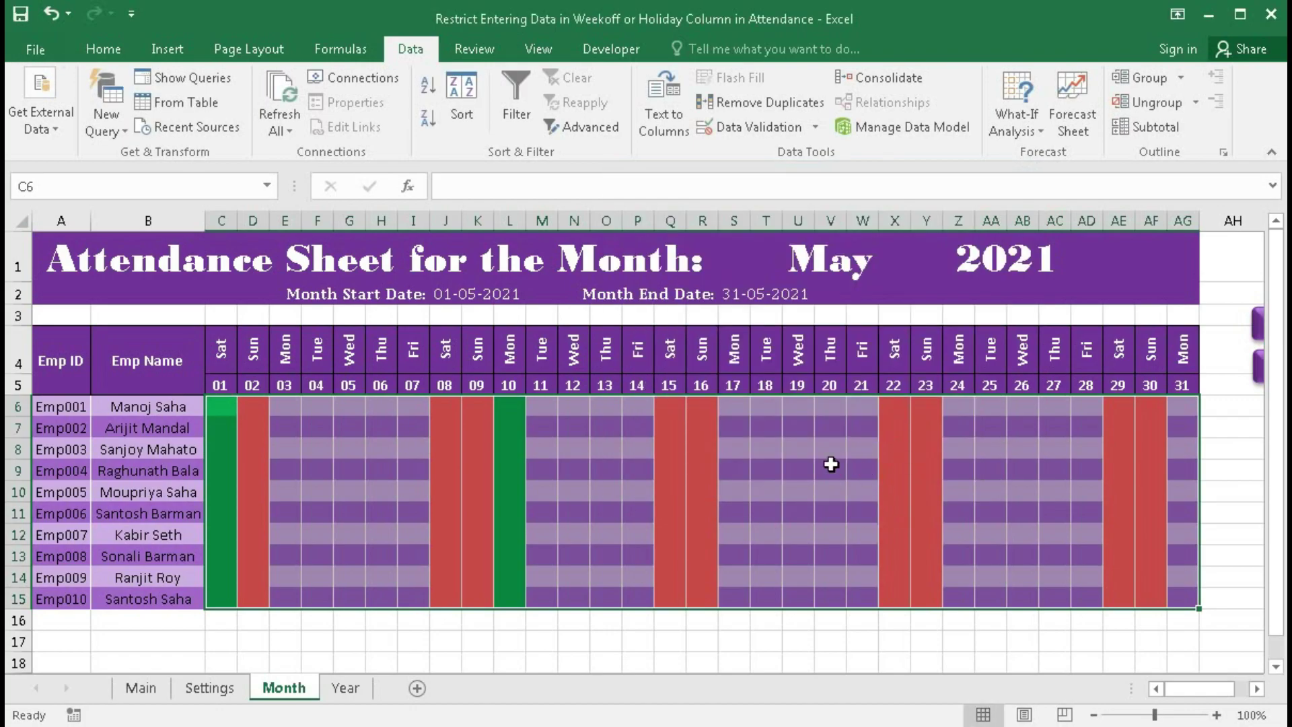
pyautogui.click(224, 411)
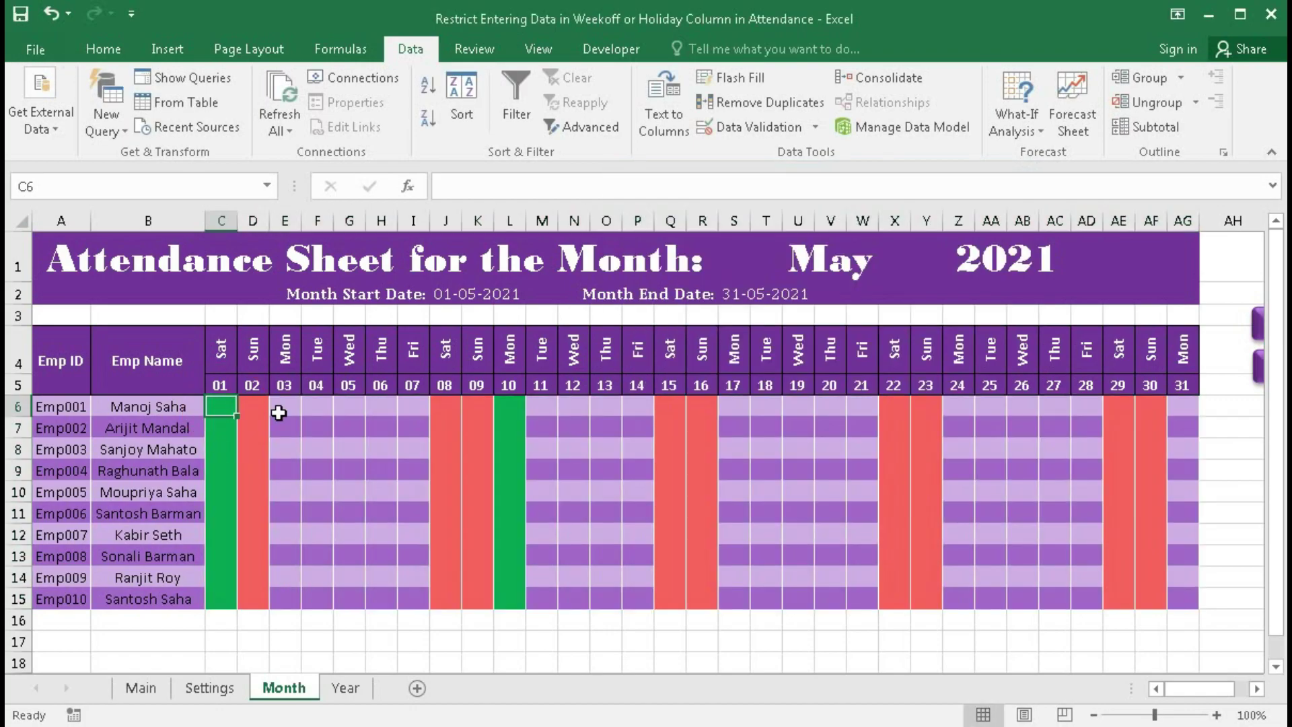
pyautogui.write('P')
pyautogui.press('Return')
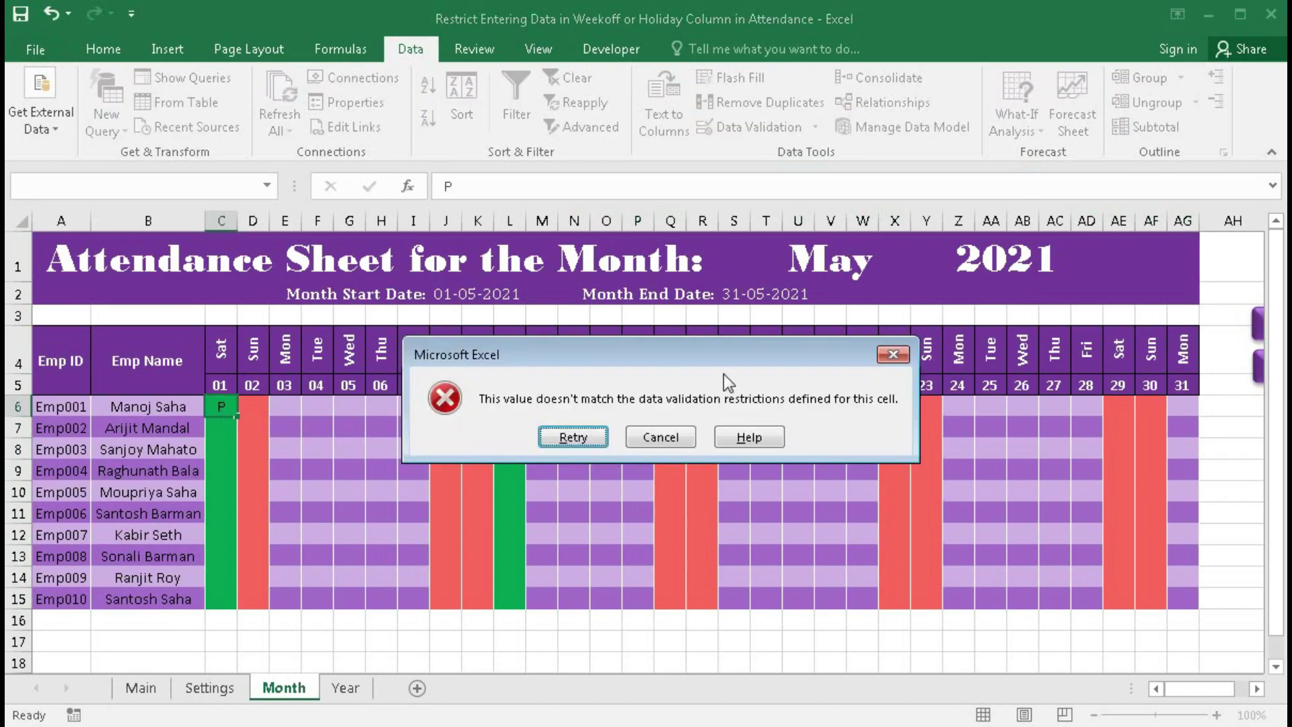
pyautogui.click(664, 431)
pyautogui.click(258, 407)
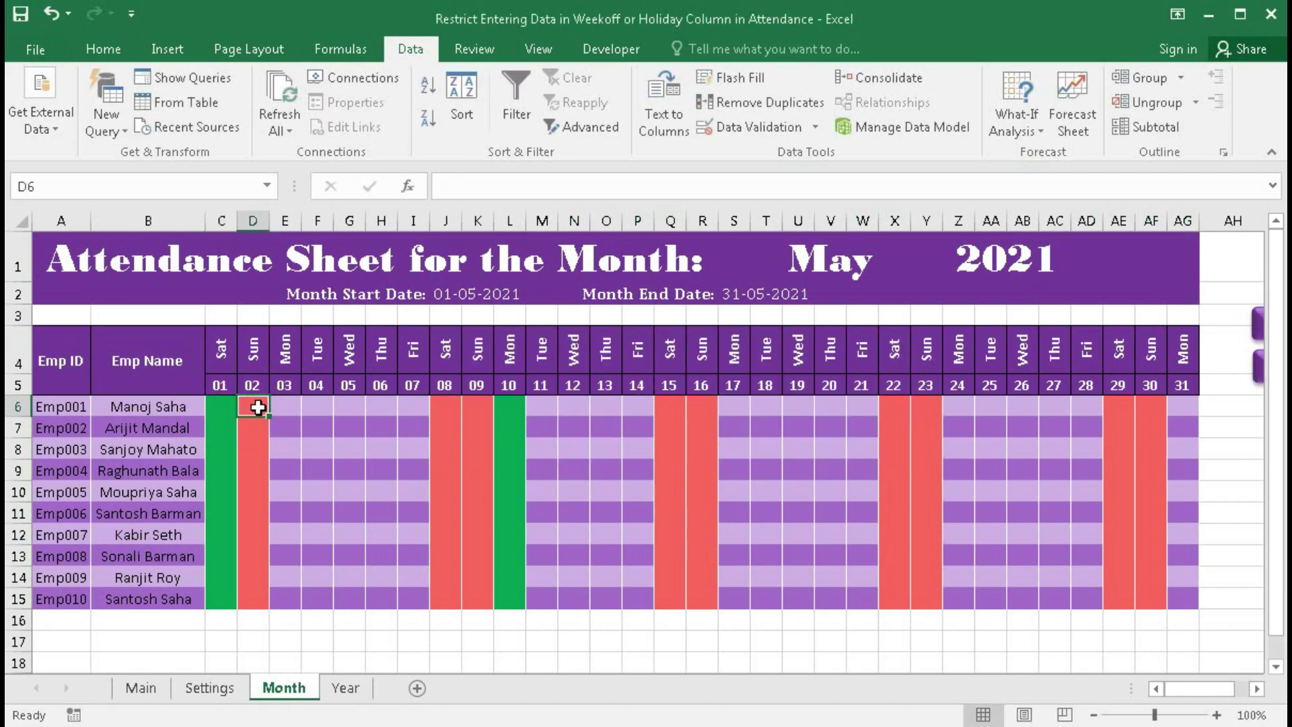
pyautogui.write('P')
pyautogui.press('Return')
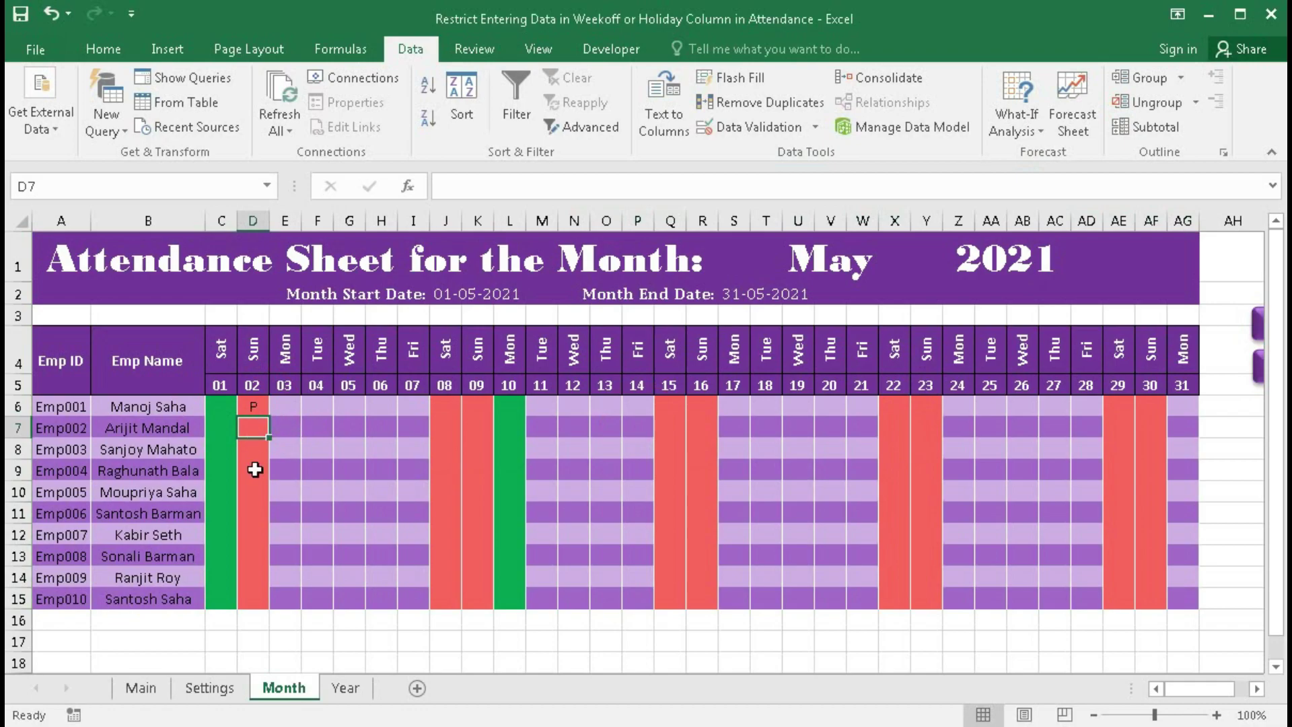
pyautogui.click(259, 408)
pyautogui.press('Delete')
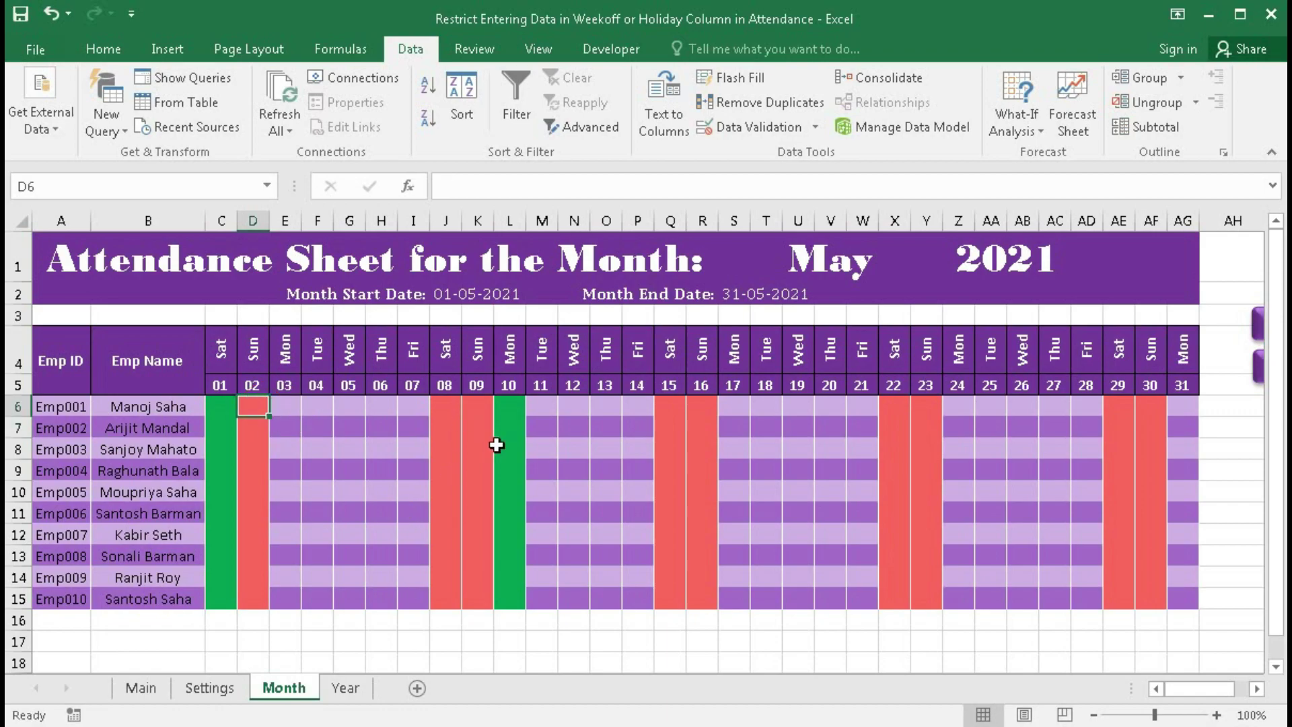
pyautogui.moveTo(213, 406)
pyautogui.mouseDown()
pyautogui.moveTo(1131, 571)
pyautogui.moveTo(1184, 597)
pyautogui.mouseUp()
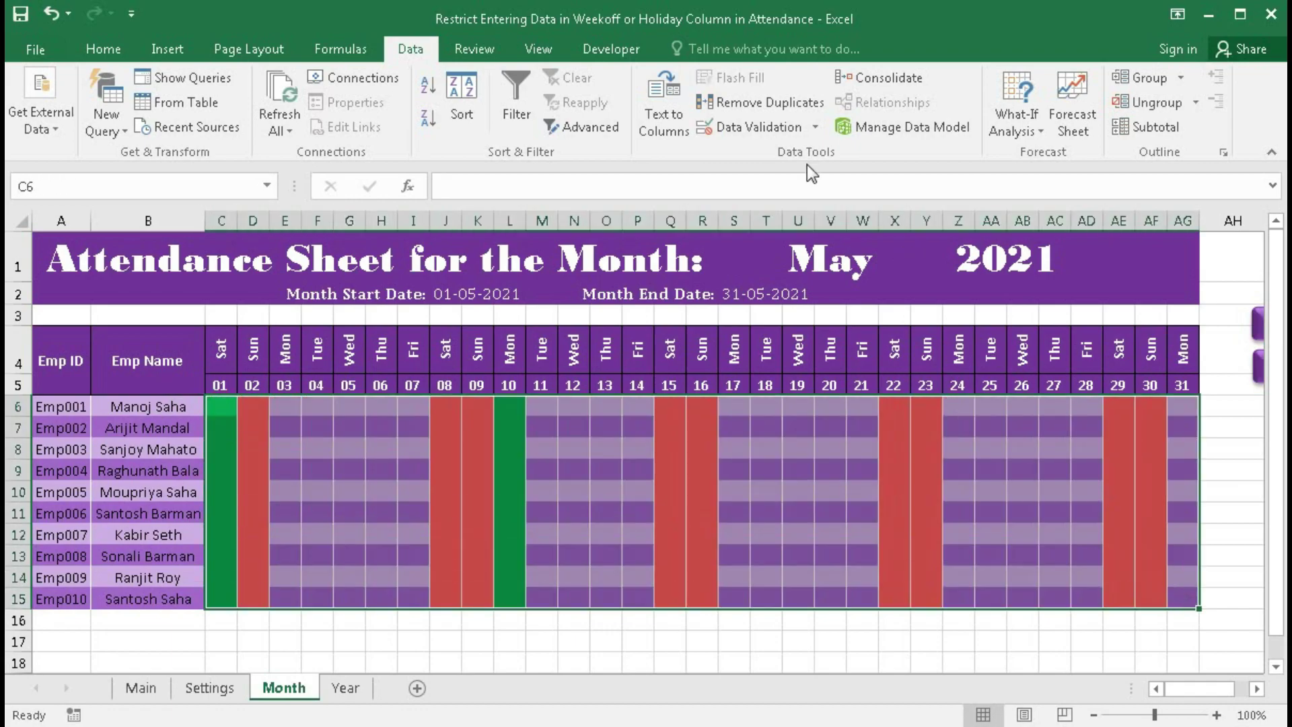
# - Wrap the holiday check in AND() and add COUNTIF(s_WKD,C$4) as the weekday condition
pyautogui.click(757, 132)
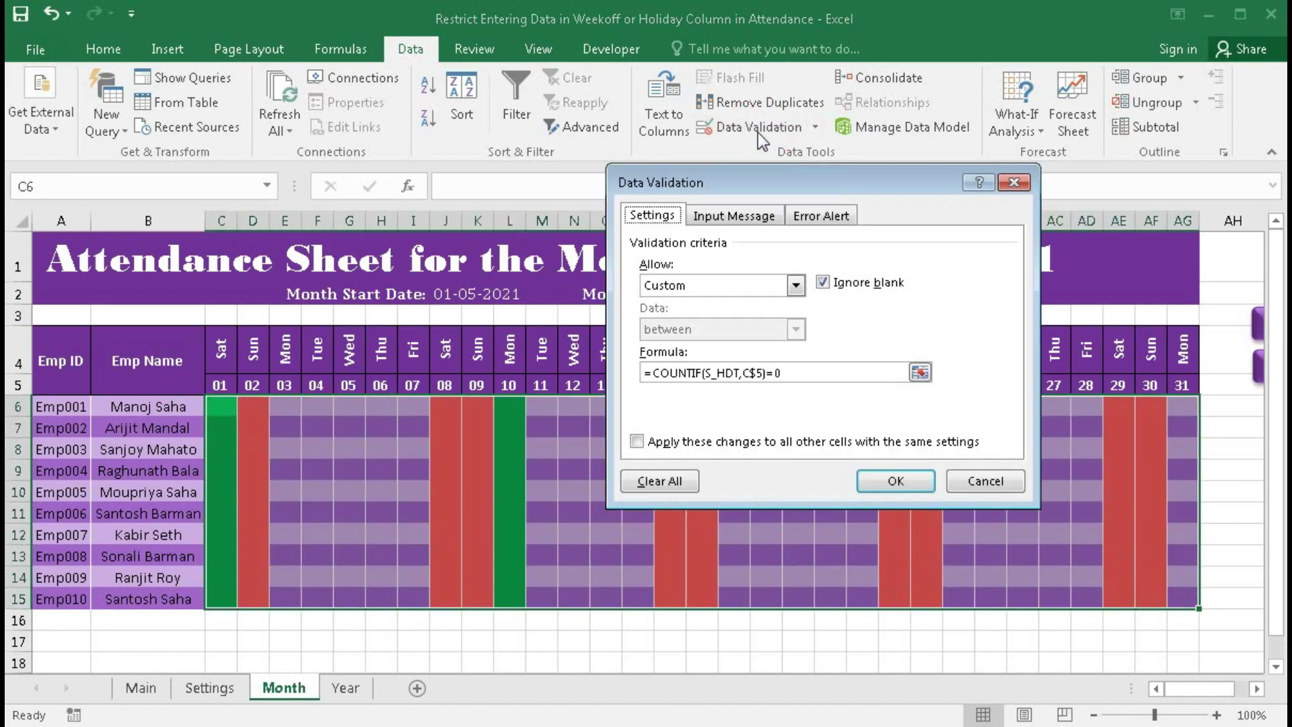
pyautogui.click(654, 379)
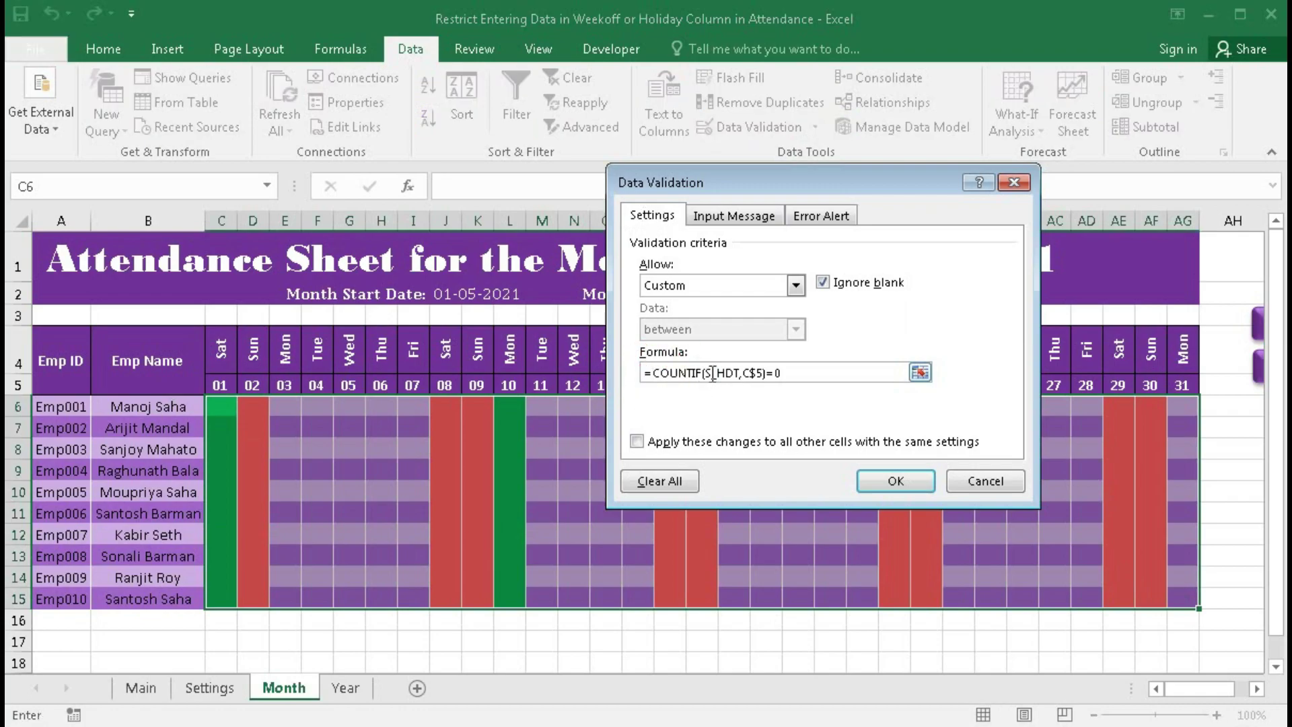
pyautogui.write('AND(')
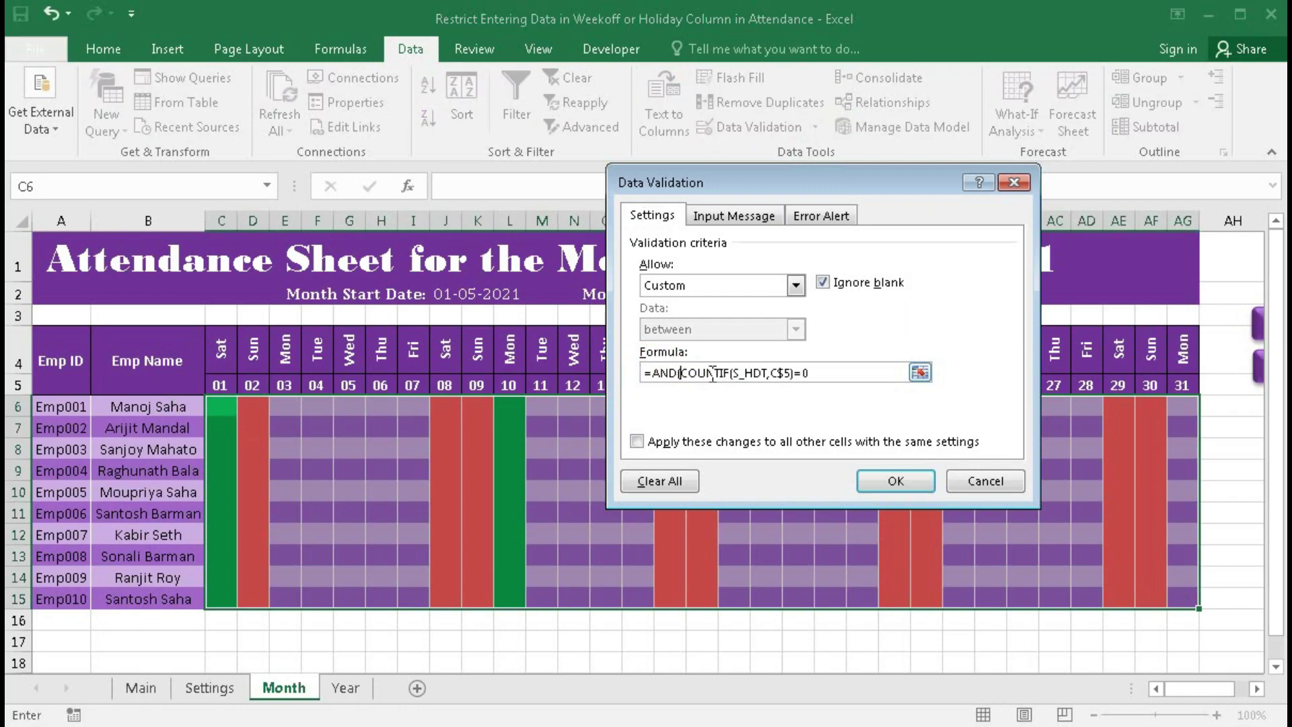
pyautogui.click(811, 372)
pyautogui.write('COUNTO')
pyautogui.press('BackSpace')
pyautogui.write('IF(')
pyautogui.write('s')
pyautogui.write('_W')
pyautogui.write('KD')
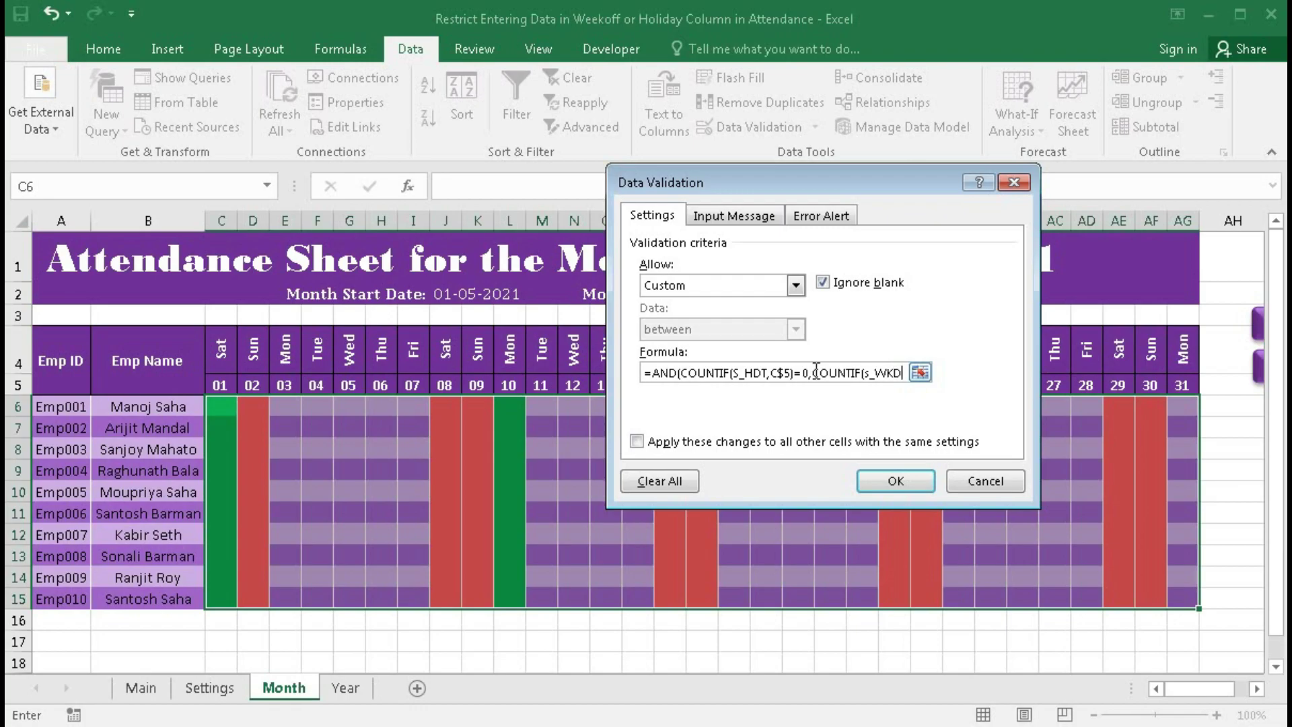
pyautogui.write(',')
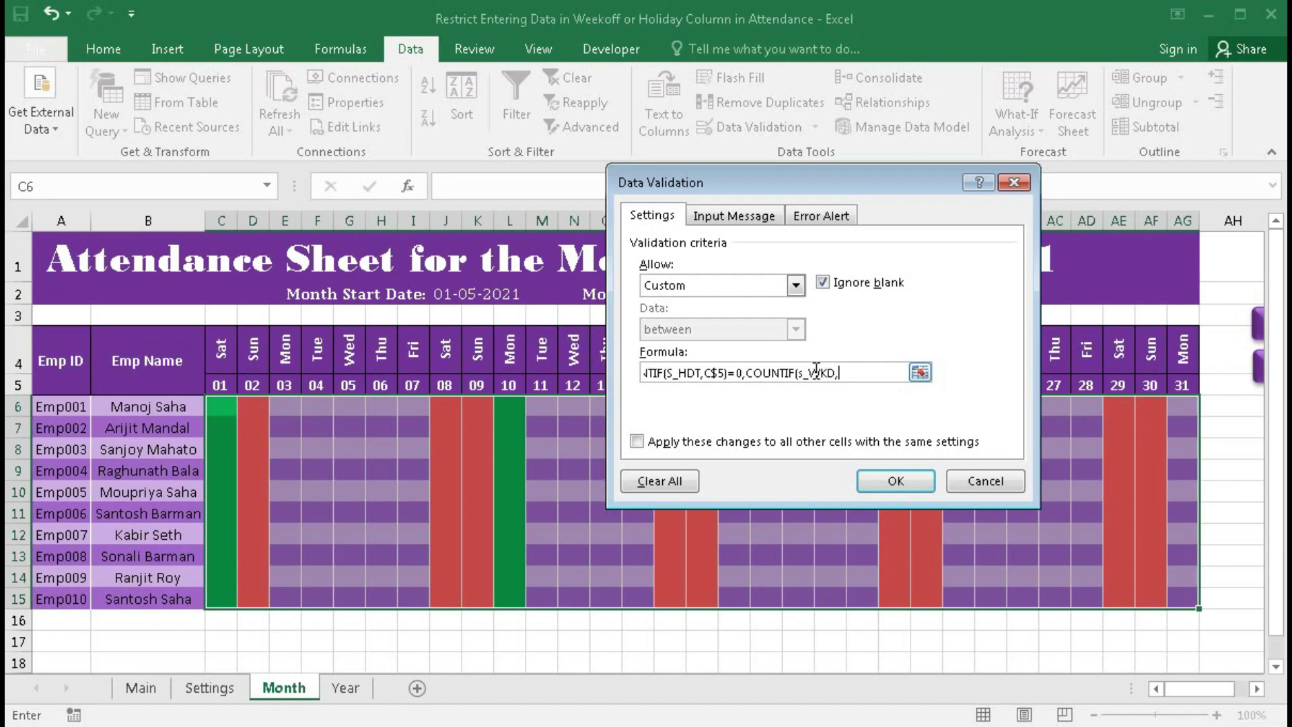
pyautogui.click(221, 350)
pyautogui.press('F4')
pyautogui.press('F4')
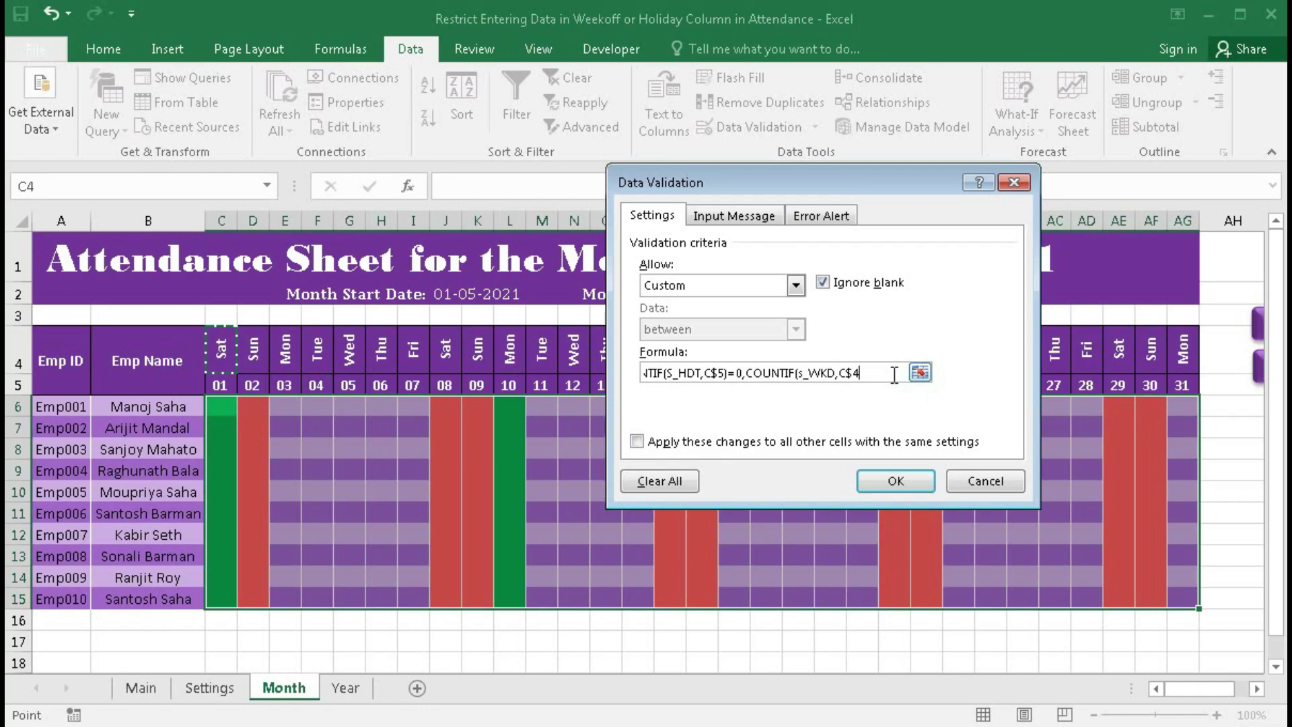
pyautogui.write(')')
pyautogui.write(')')
# - Apply the AND rule and test a P entry in the Sunday 02 cell D6
pyautogui.click(898, 480)
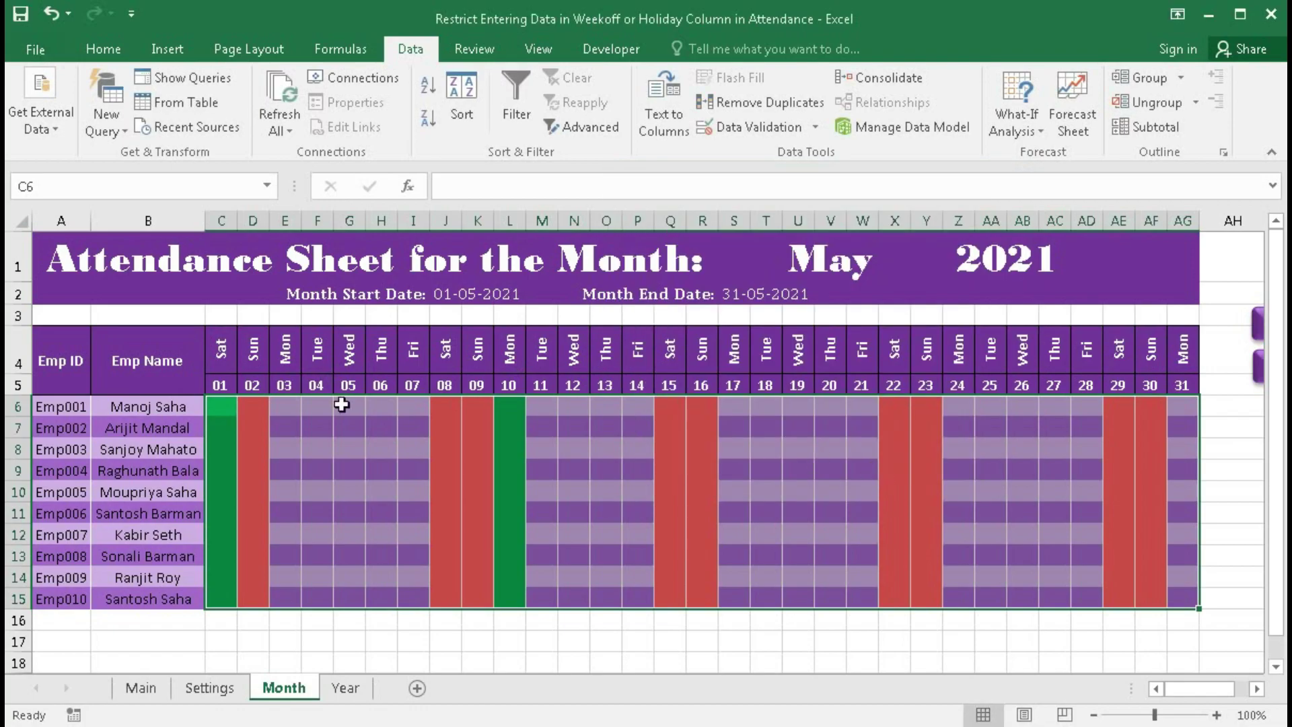
pyautogui.click(256, 408)
pyautogui.write('P')
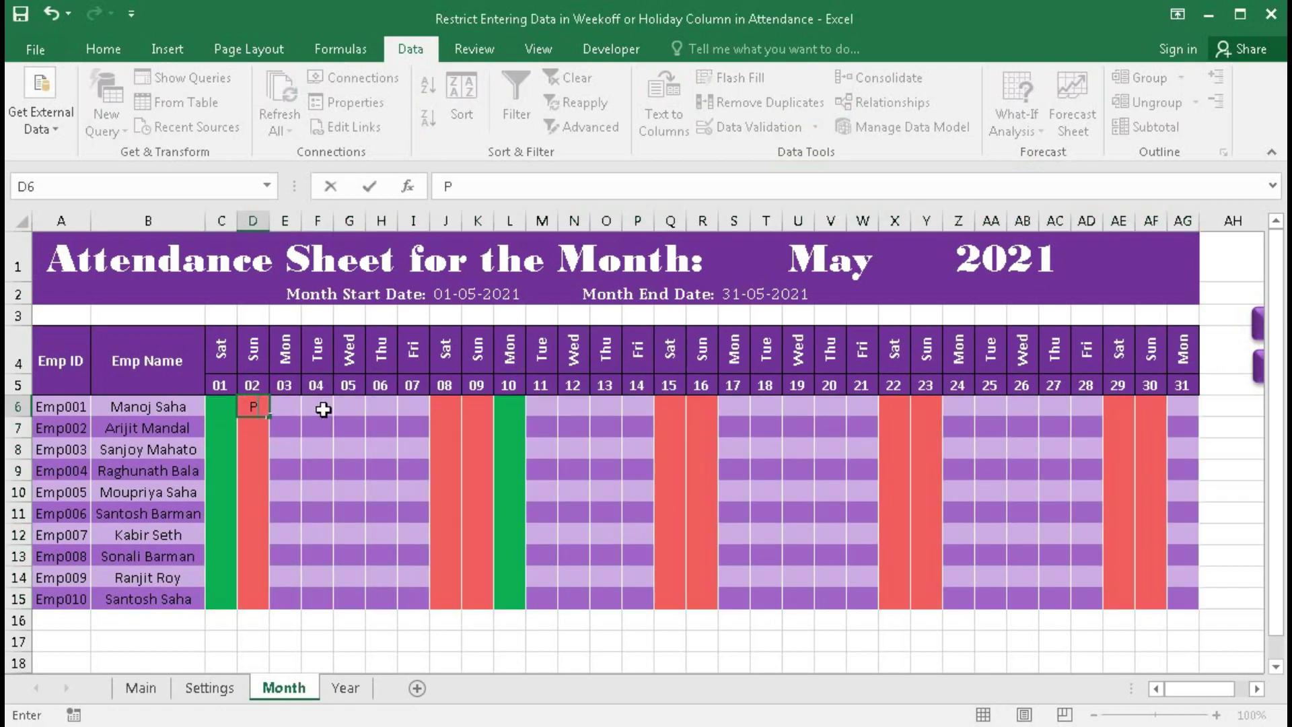
pyautogui.press('Return')
pyautogui.click(253, 407)
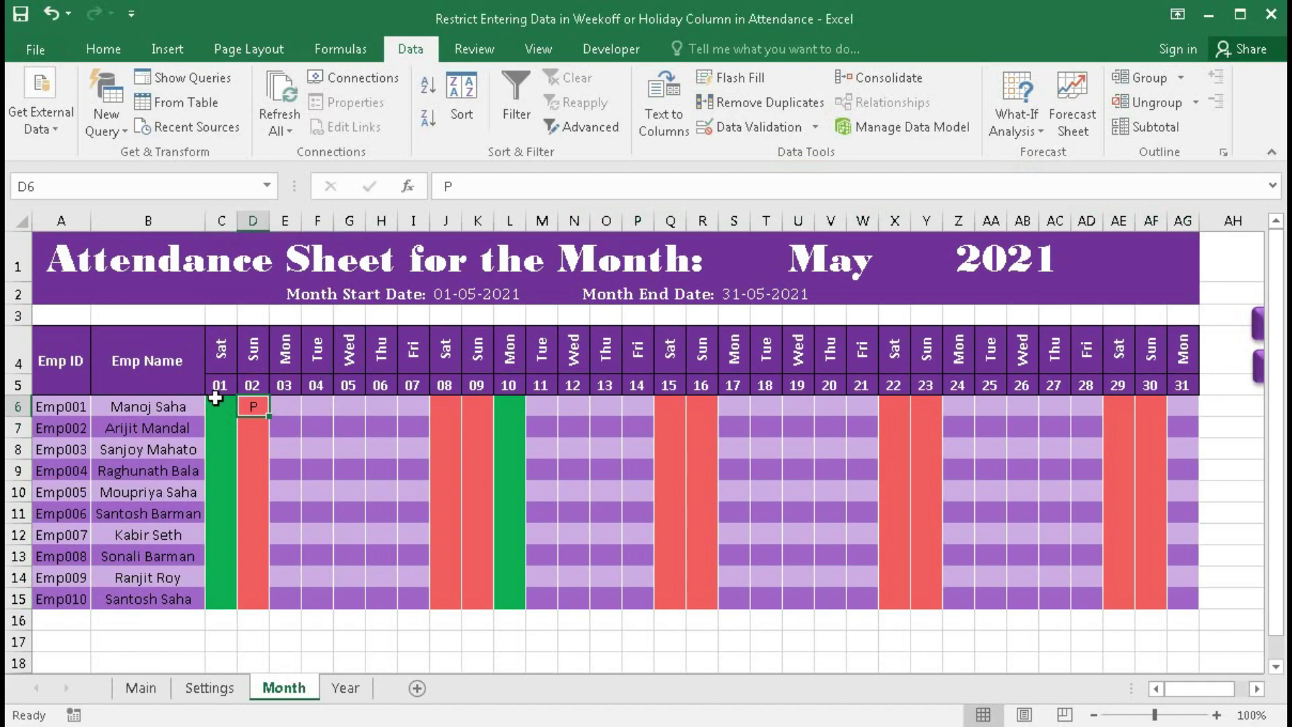
# - Append =0 to COUNTIF(S_WKD,C$4) for C6:AG15, apply it, and clear D6
pyautogui.moveTo(219, 405); pyautogui.dragTo(1182, 599)
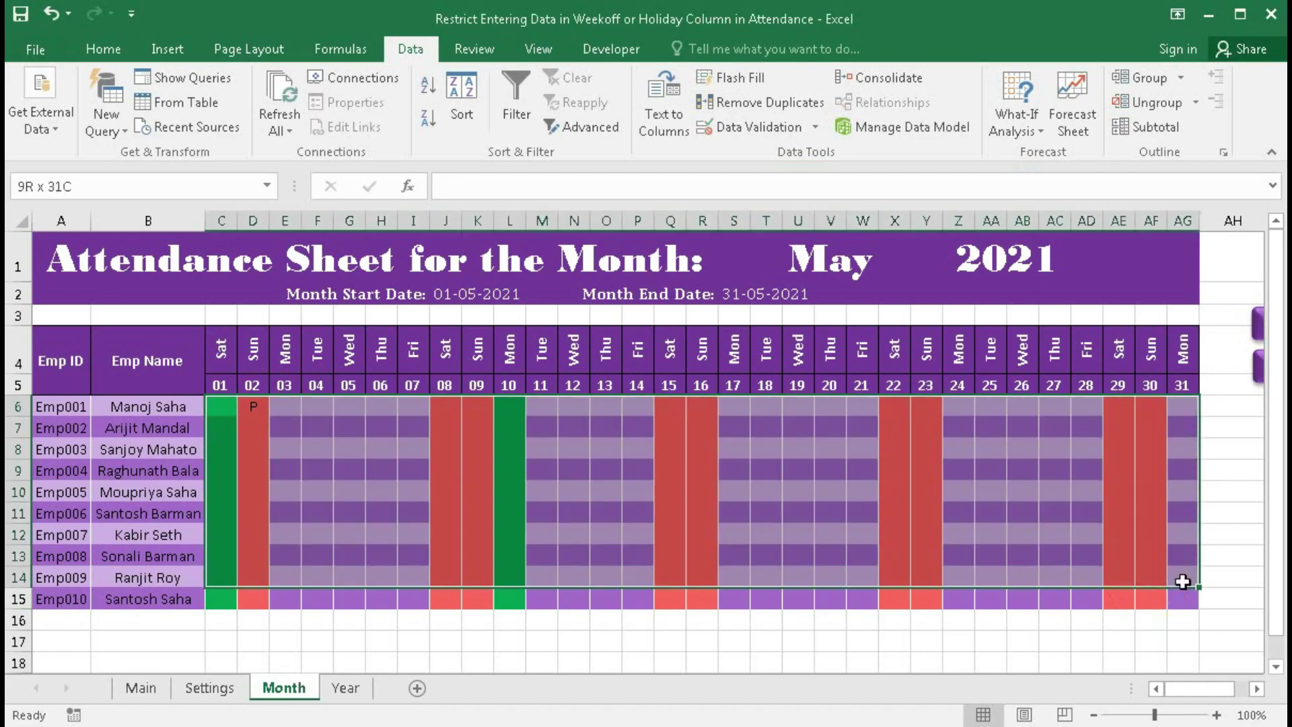
pyautogui.click(759, 126)
pyautogui.moveTo(839, 373); pyautogui.dragTo(967, 375)
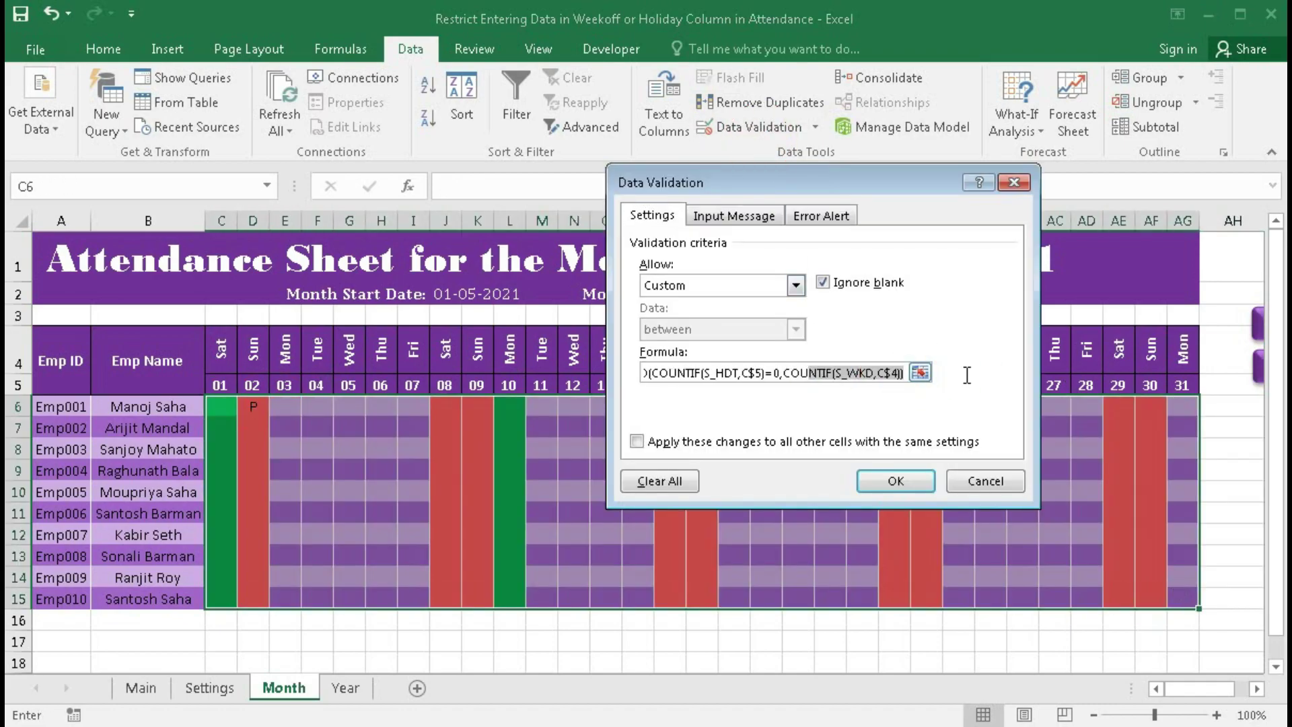
pyautogui.click(903, 373)
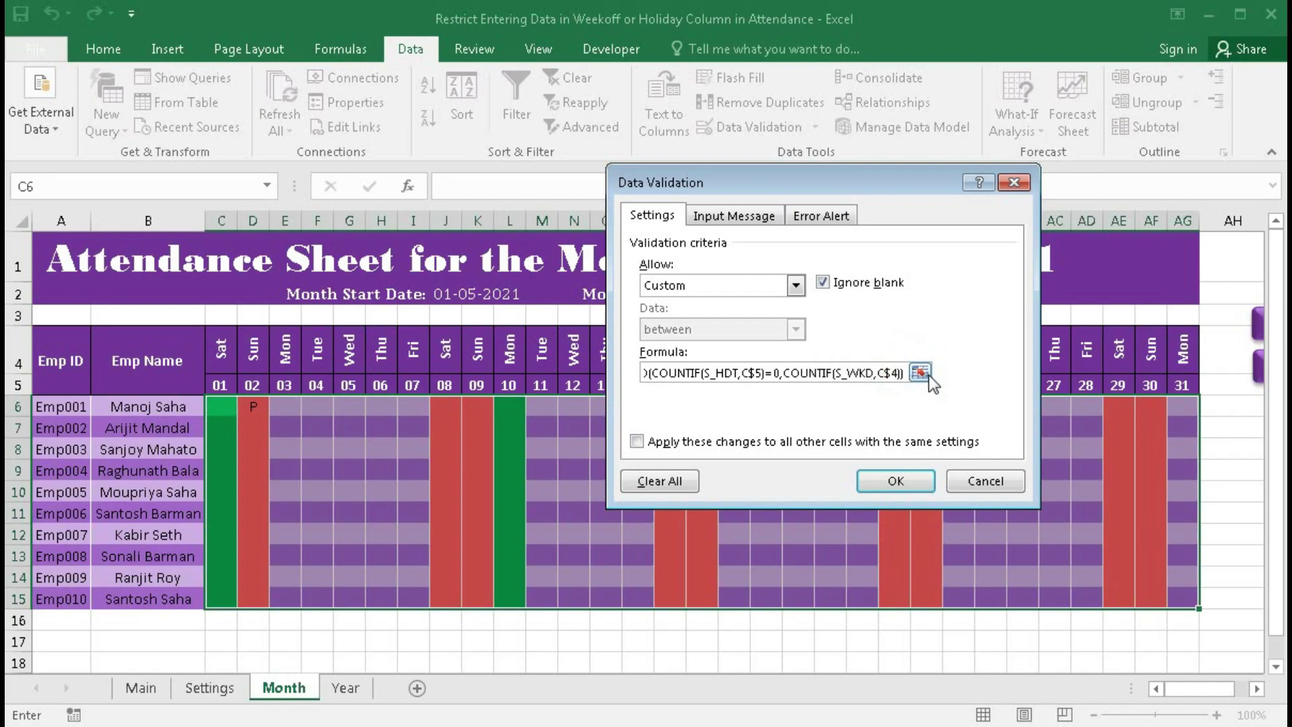
pyautogui.press('Left')
pyautogui.write('=0')
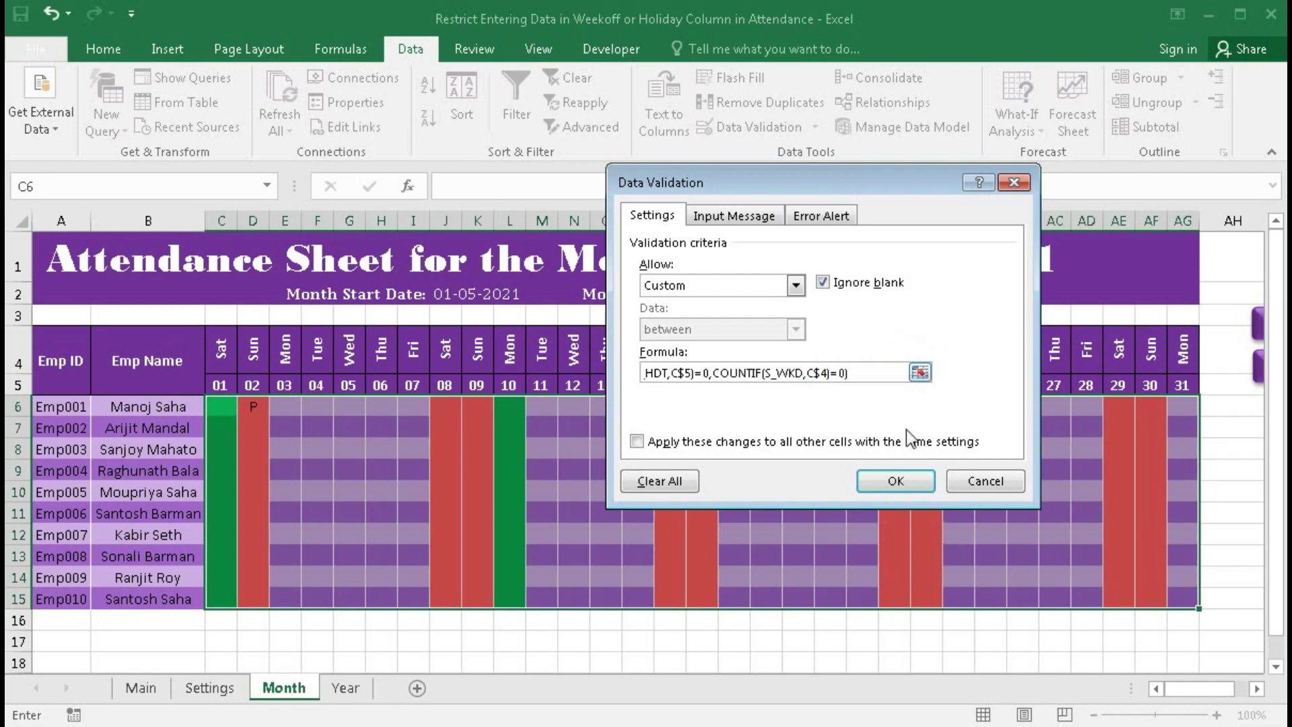
pyautogui.click(895, 481)
pyautogui.press('Delete')
pyautogui.click(251, 406)
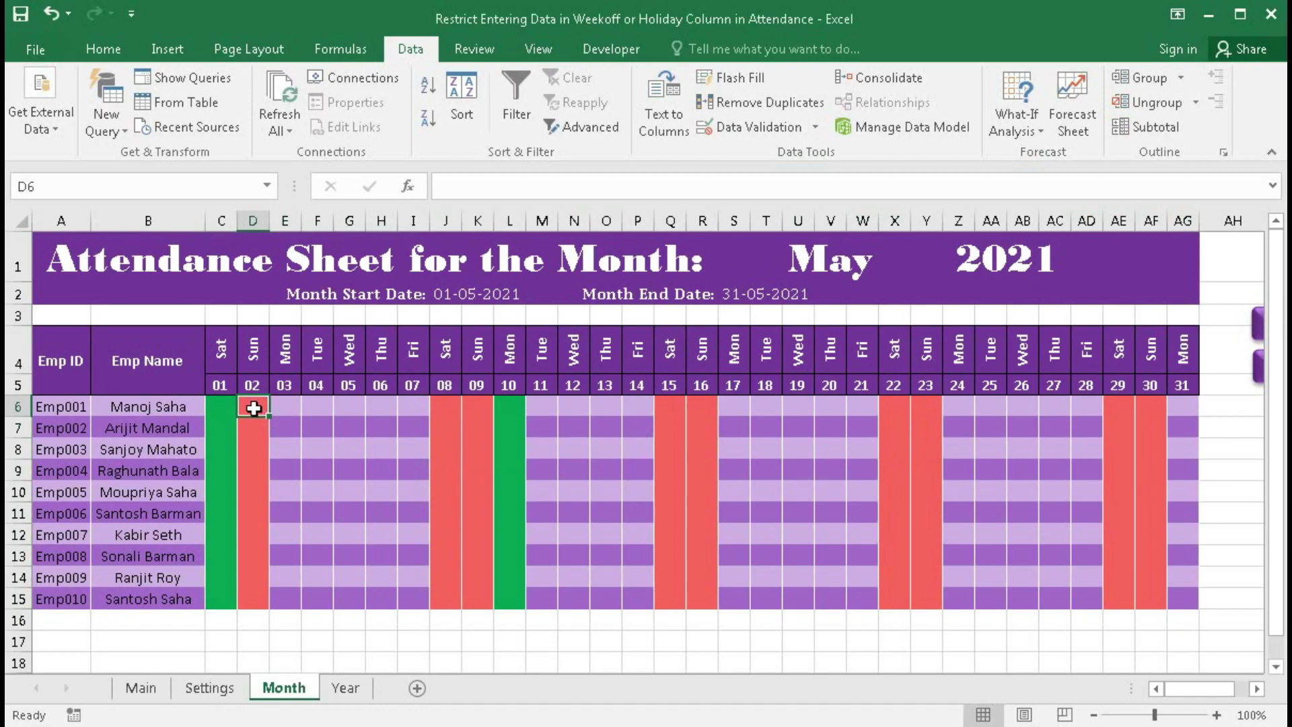
# - Confirm that a P in Sunday 02 (D6) is rejected, and cancel the error
pyautogui.write('P')
pyautogui.press('Return')
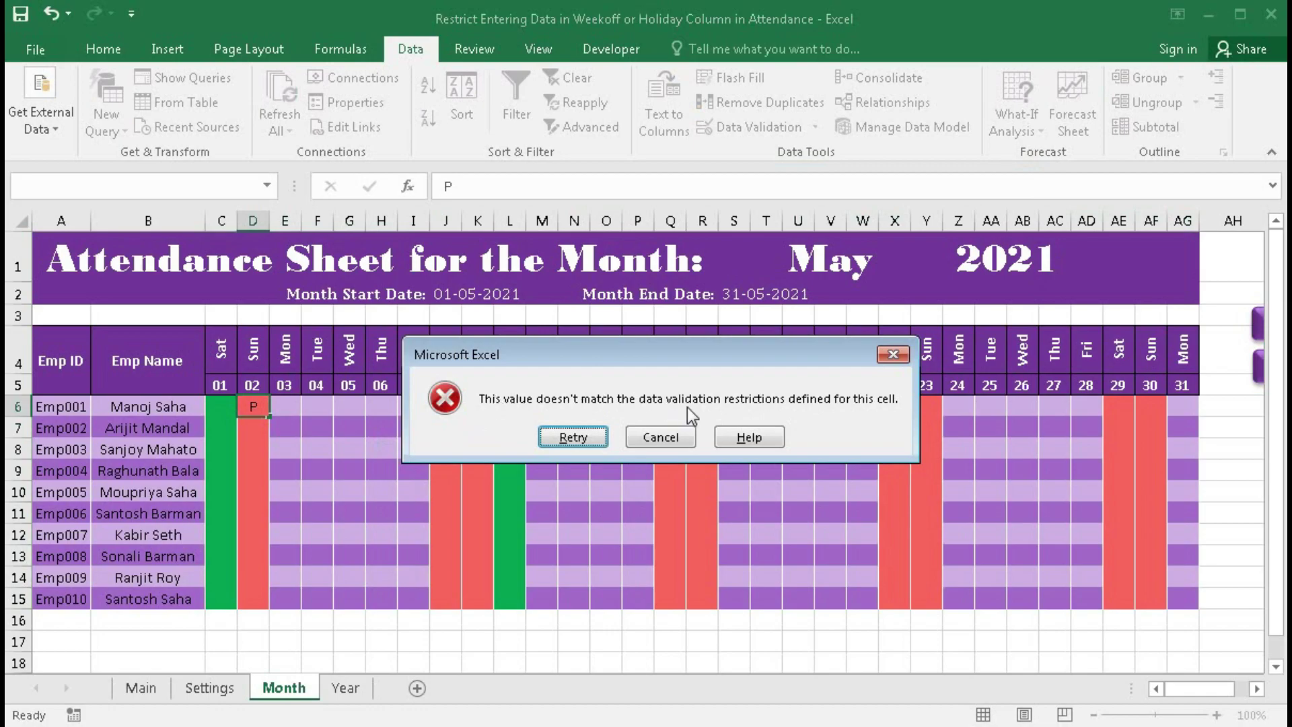
pyautogui.click(652, 437)
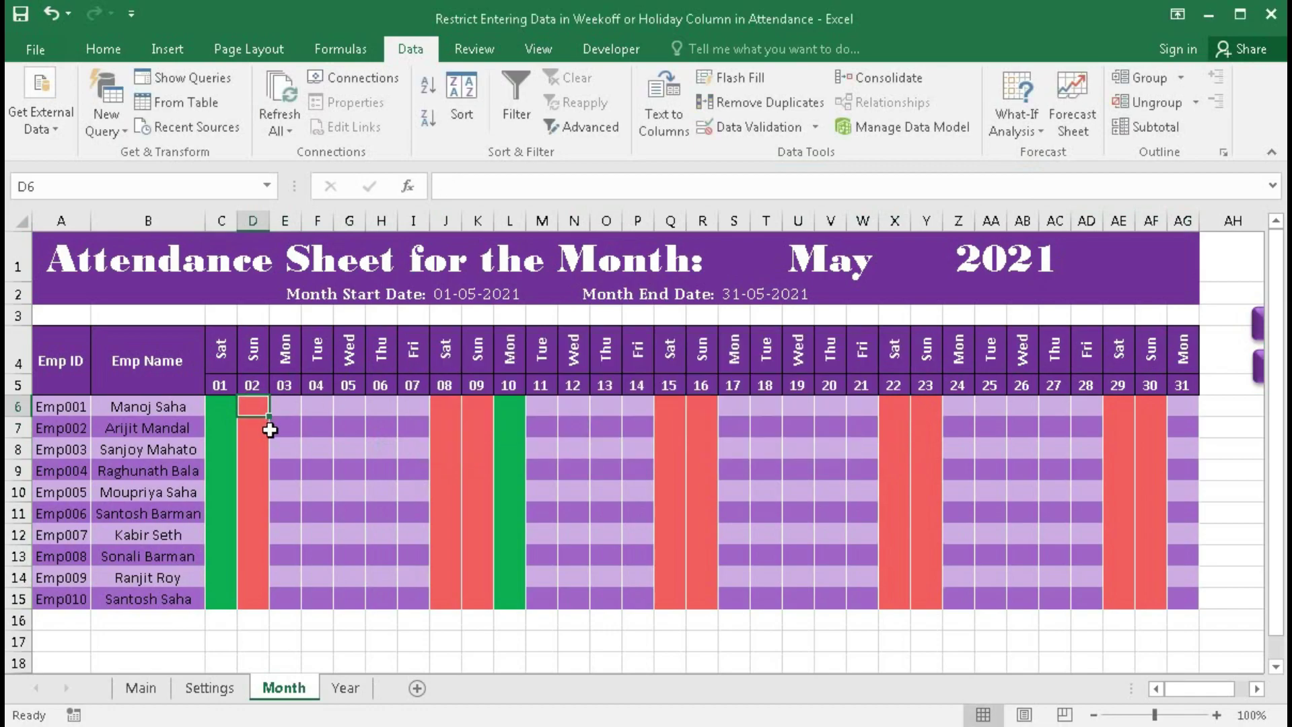
# - Enter P for Monday 03 in E6, then view the Settings sheet's Legends
pyautogui.click(289, 412)
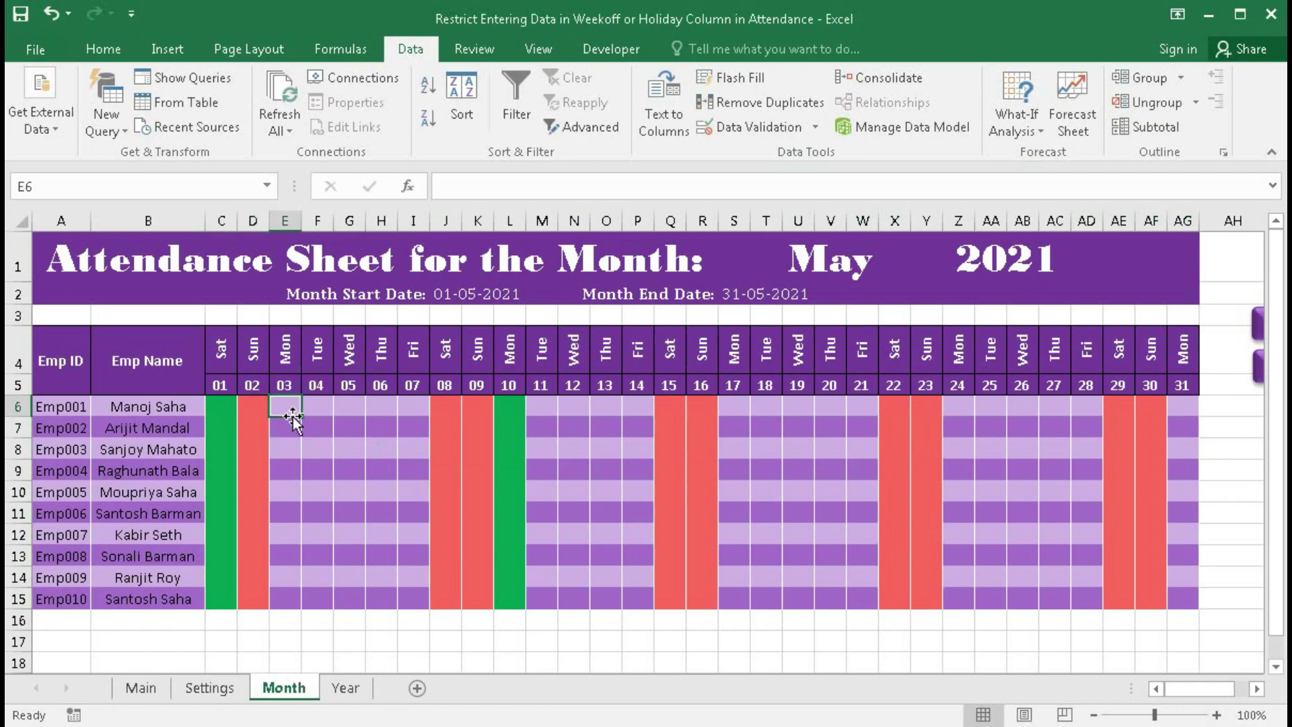
pyautogui.write('P')
pyautogui.press('Return')
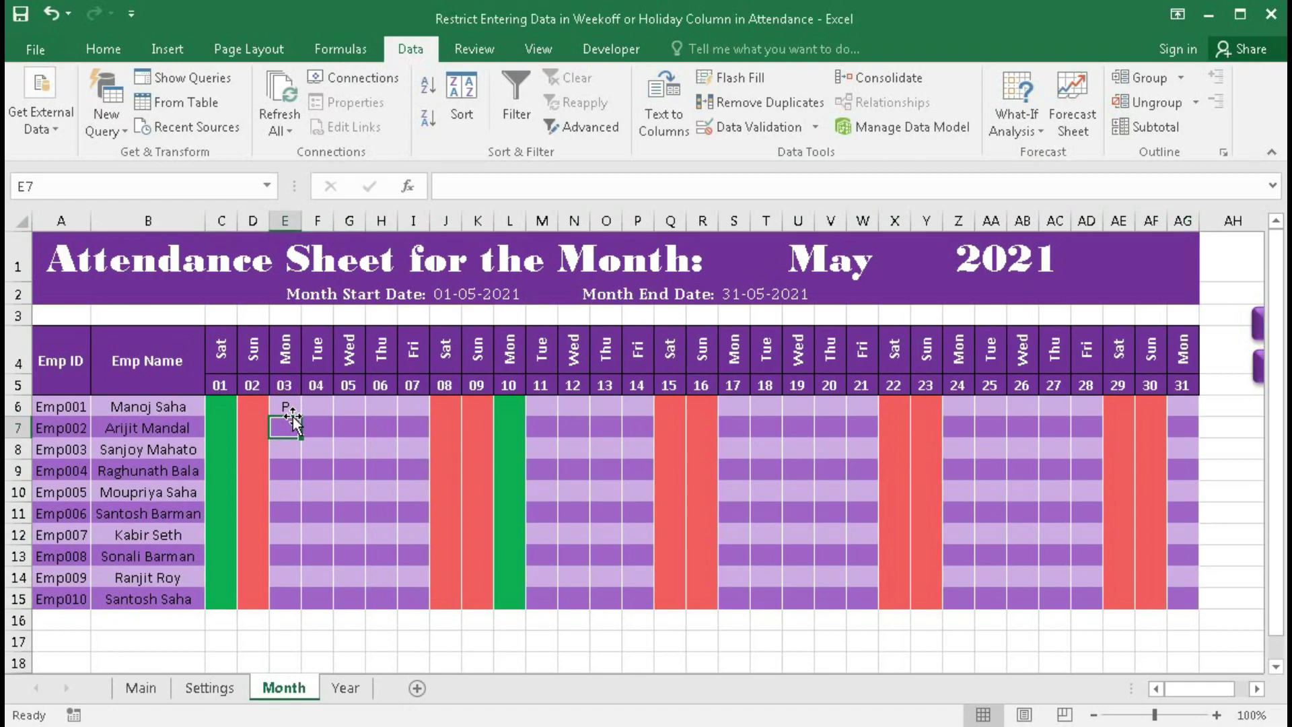
pyautogui.click(209, 688)
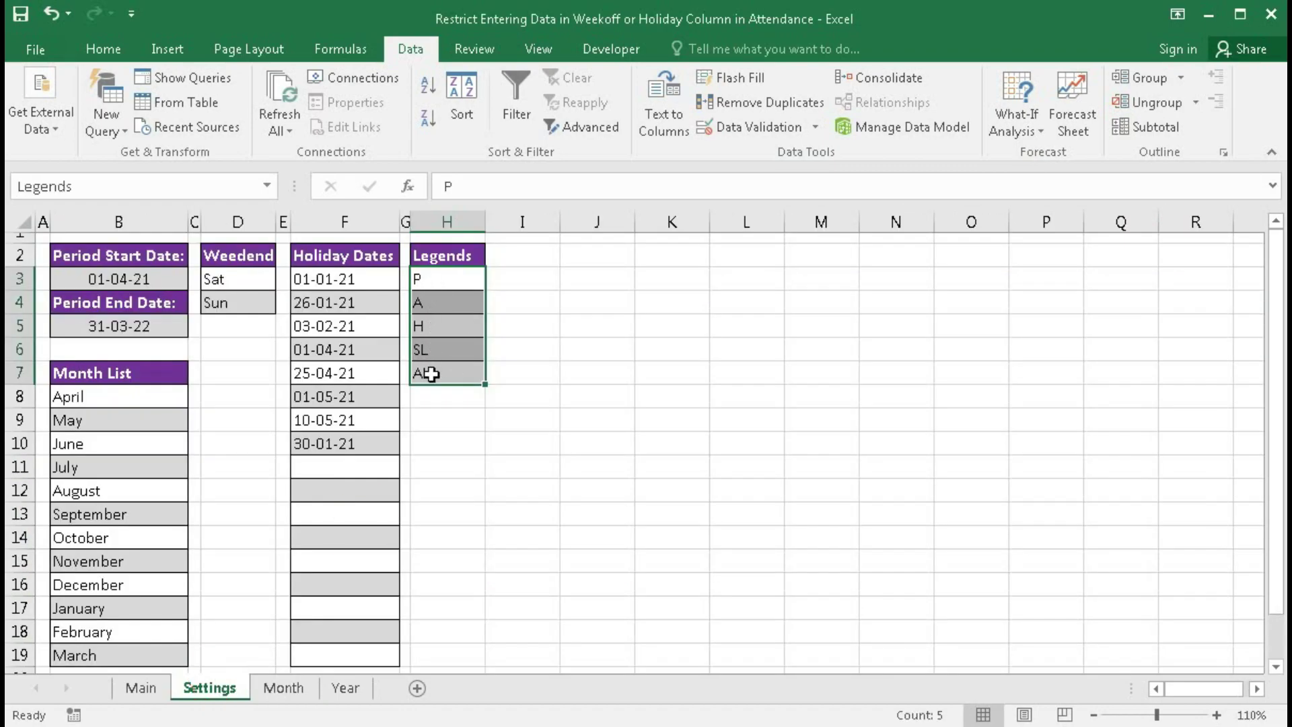
# - On the Month sheet, enter A, H, AL, SL and K into E7:E11
pyautogui.click(282, 686)
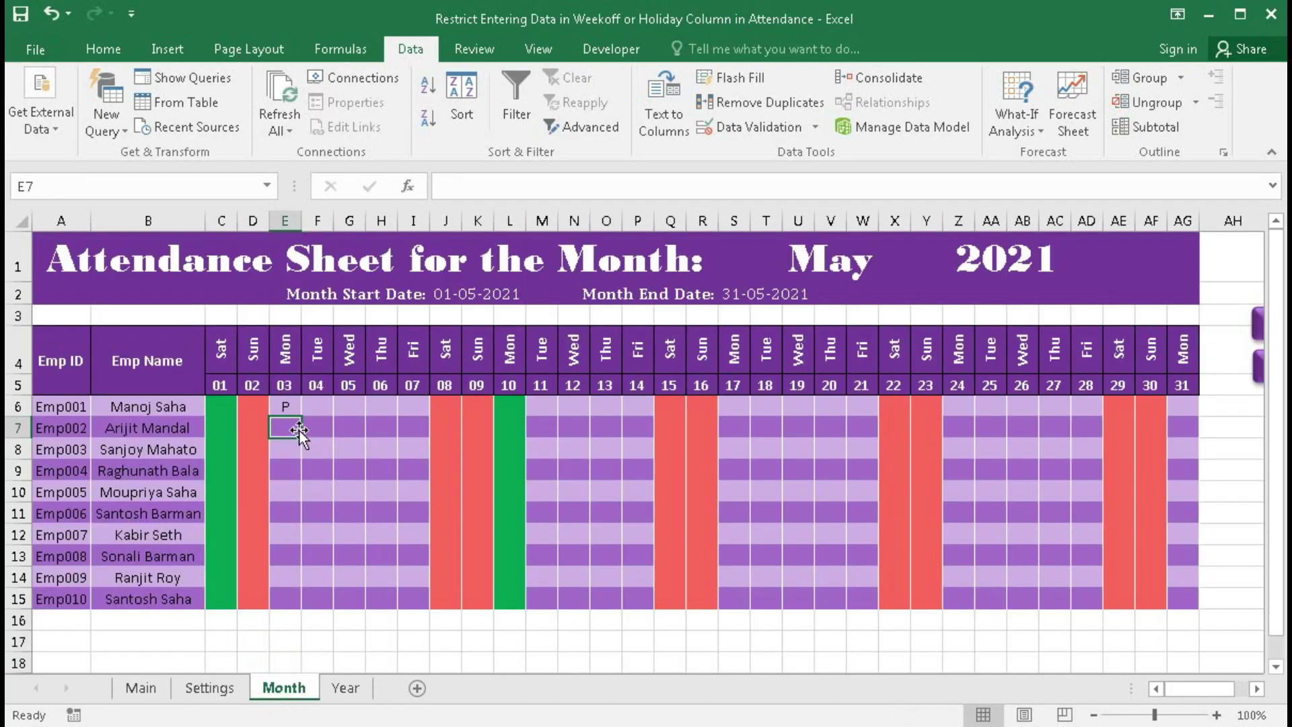
pyautogui.write('A')
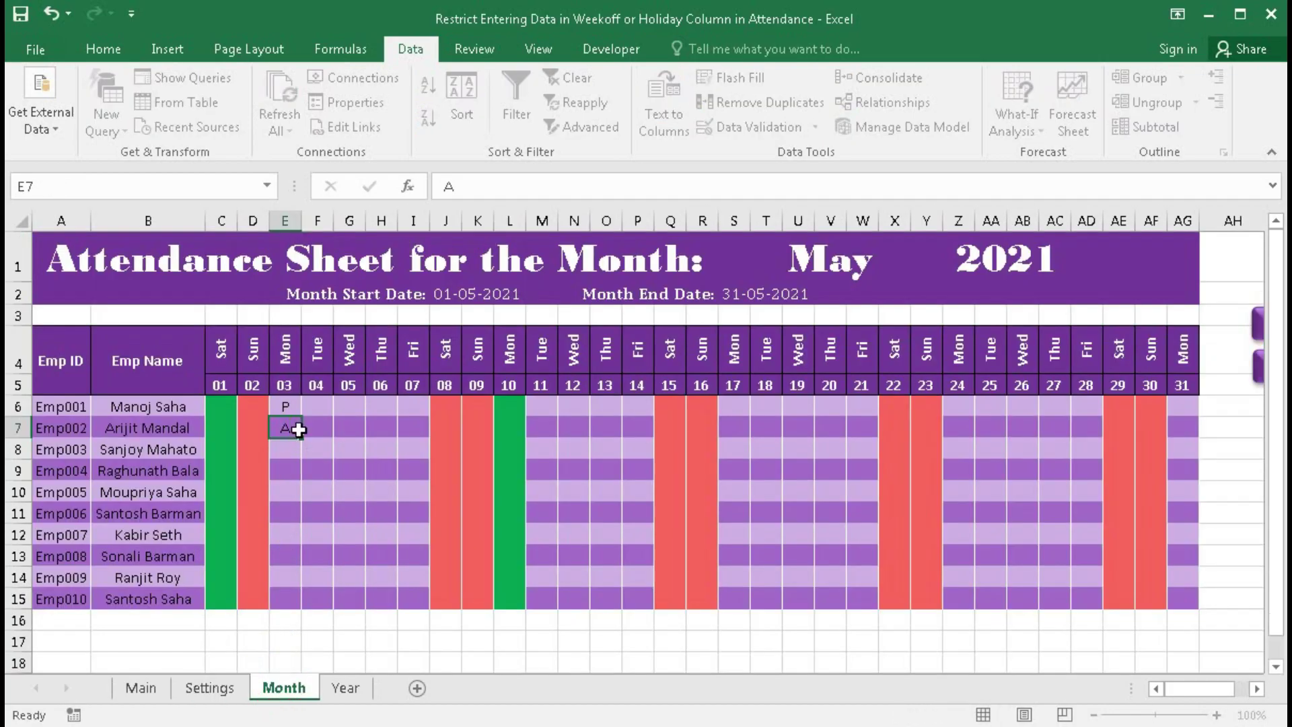
pyautogui.press('Return')
pyautogui.write('H')
pyautogui.press('Return')
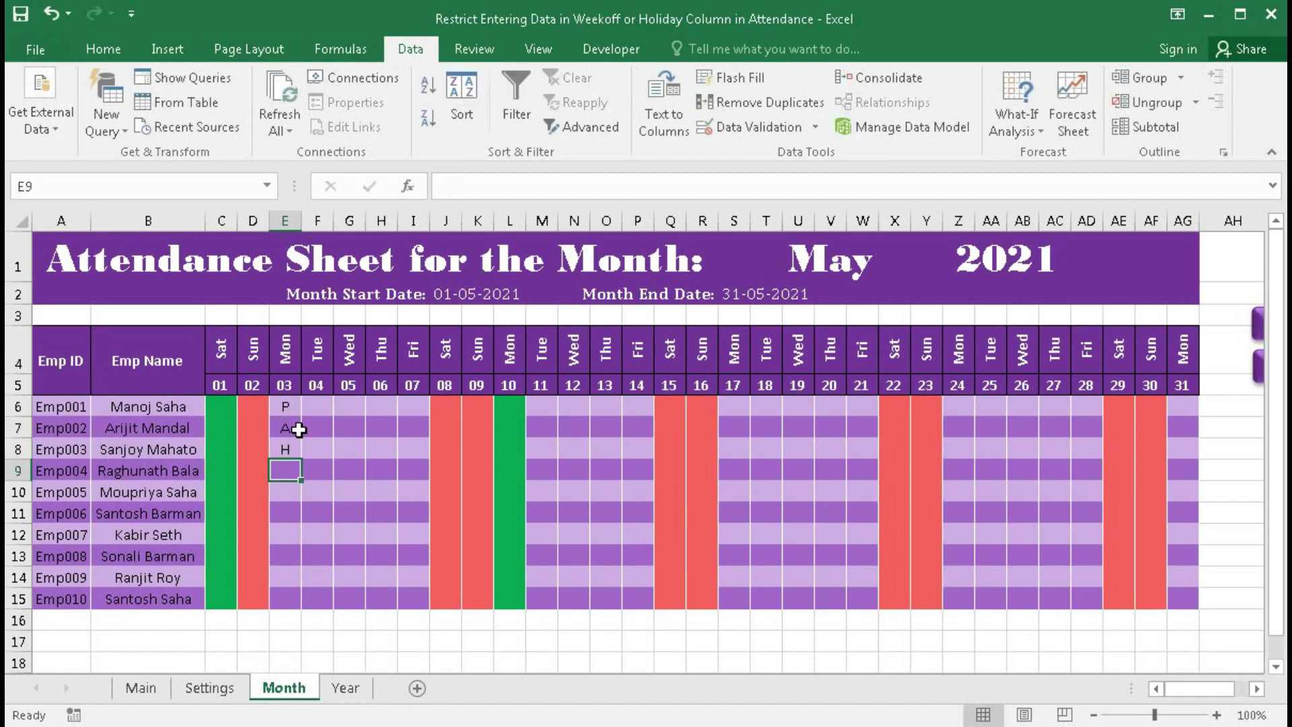
pyautogui.write('AL')
pyautogui.press('Return')
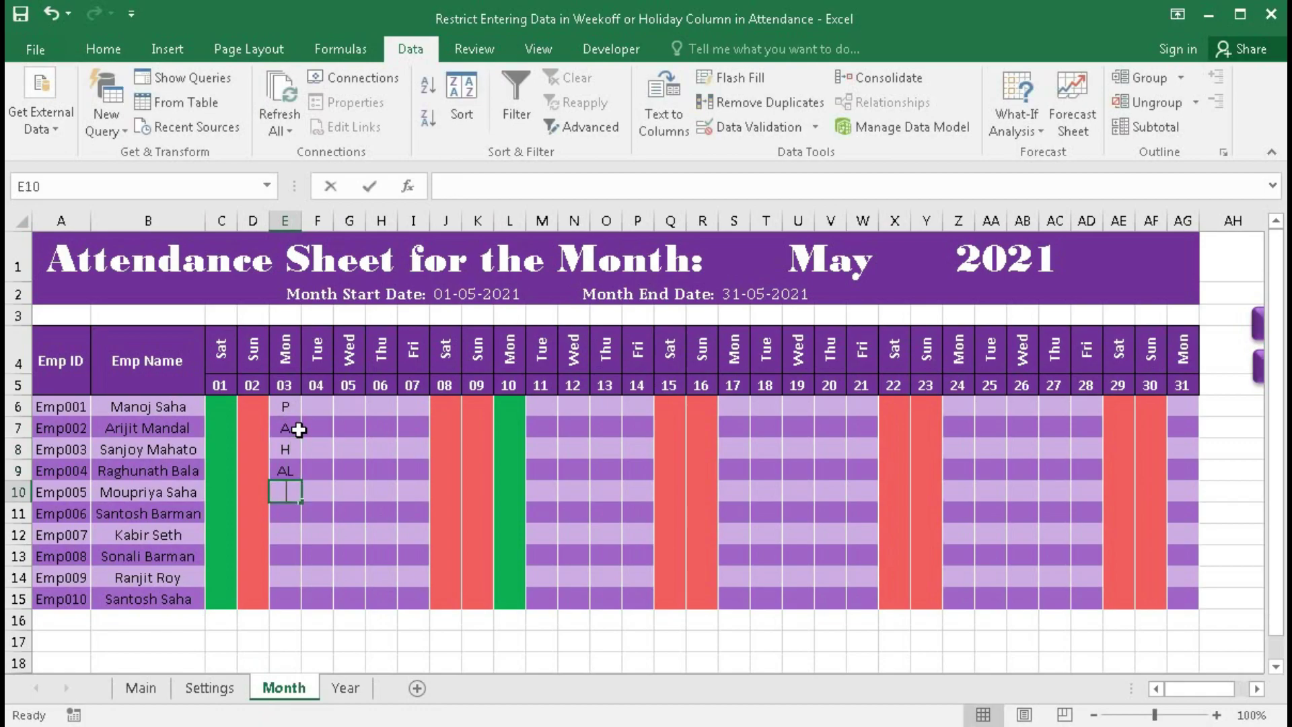
pyautogui.write('SL')
pyautogui.press('Return')
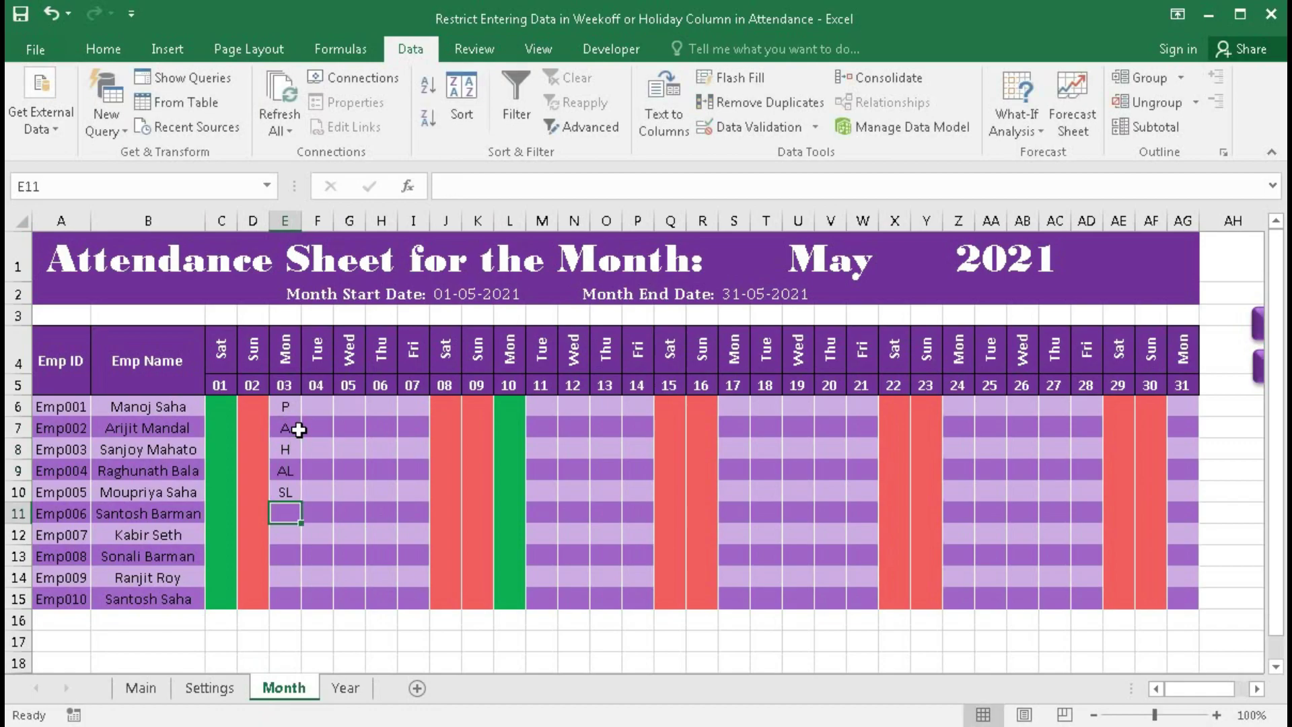
pyautogui.write('K')
pyautogui.press('Return')
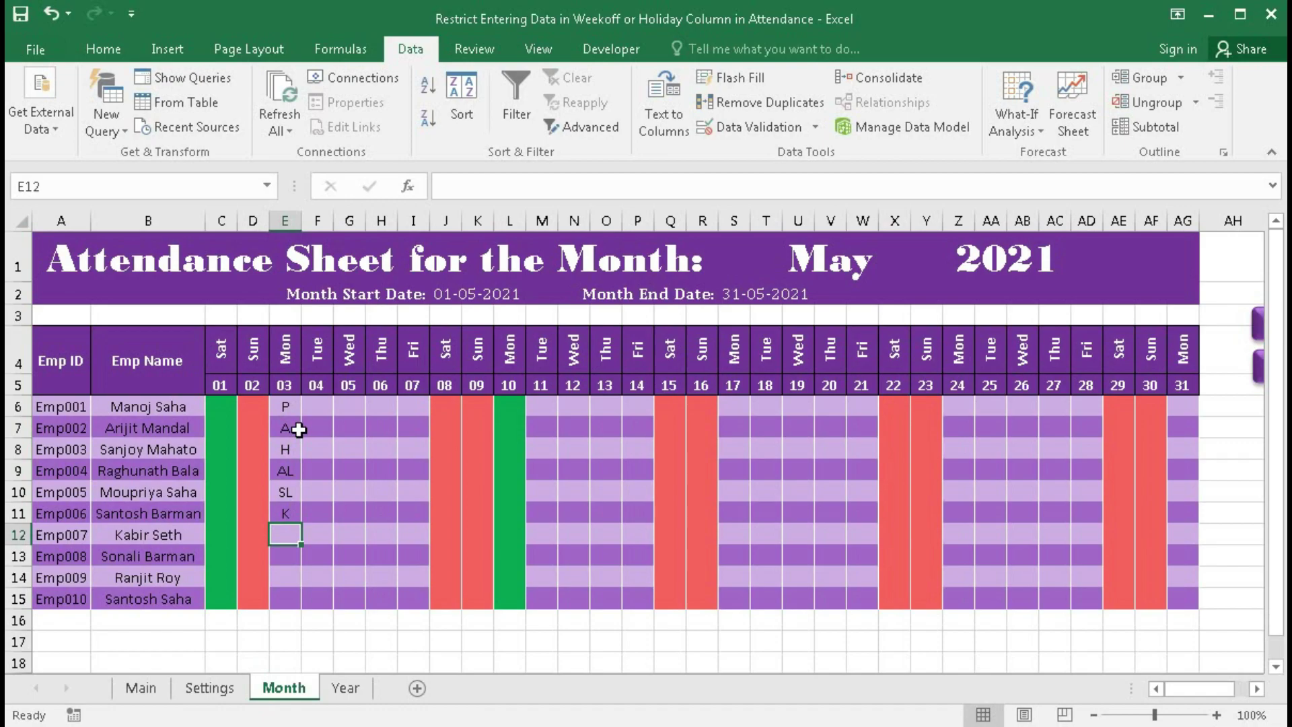
# - Clear the test codes from E6:E11
pyautogui.moveTo(286, 406); pyautogui.dragTo(283, 491)
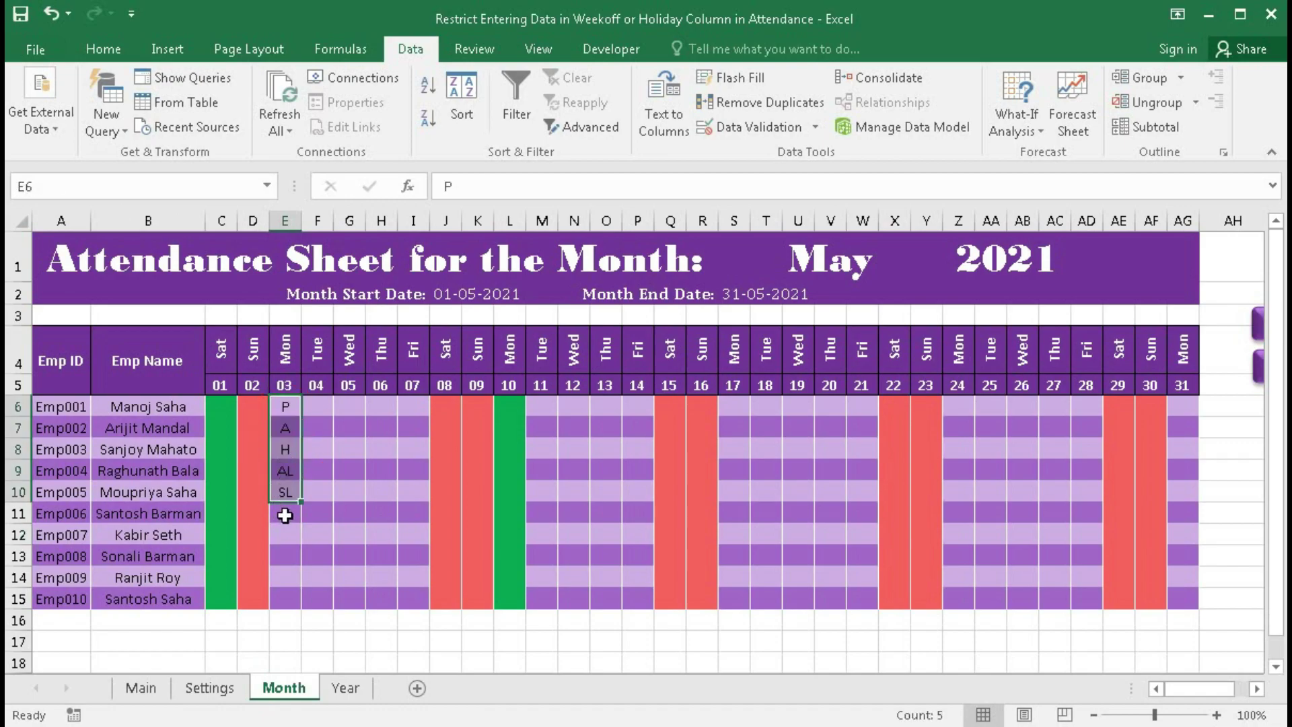
pyautogui.click(280, 520)
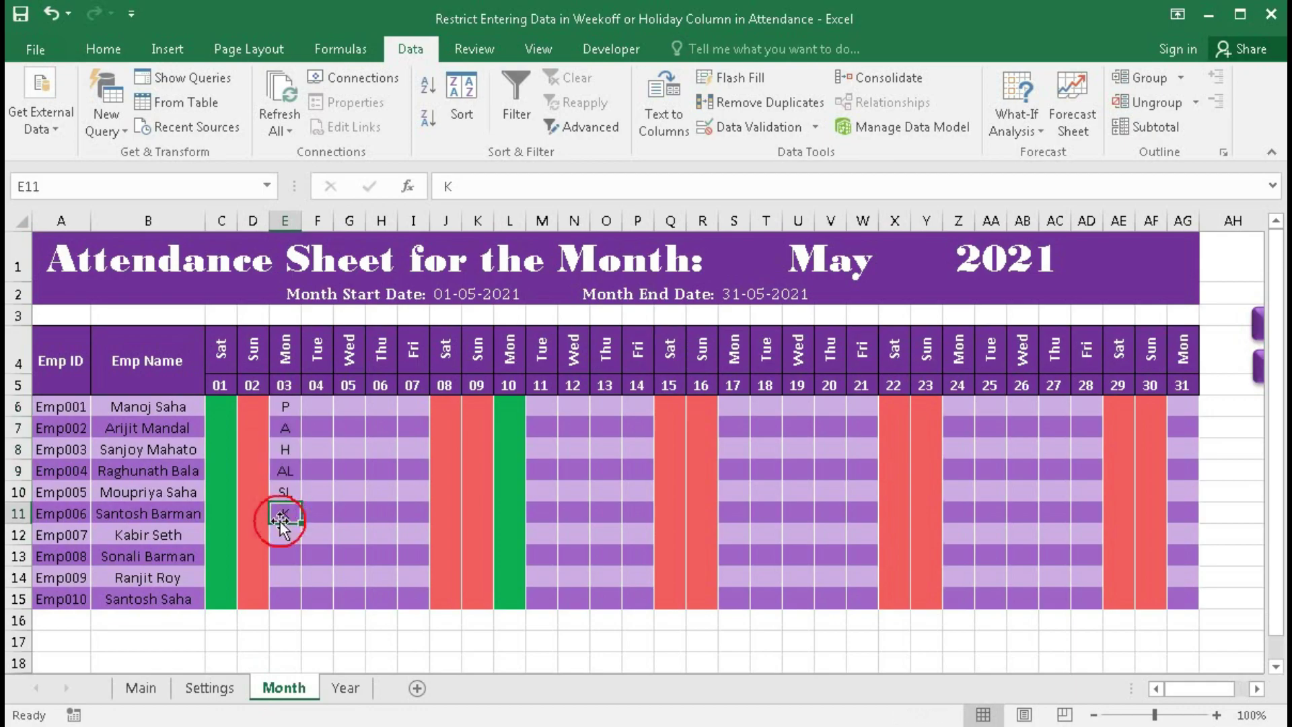
pyautogui.moveTo(285, 406); pyautogui.dragTo(288, 508)
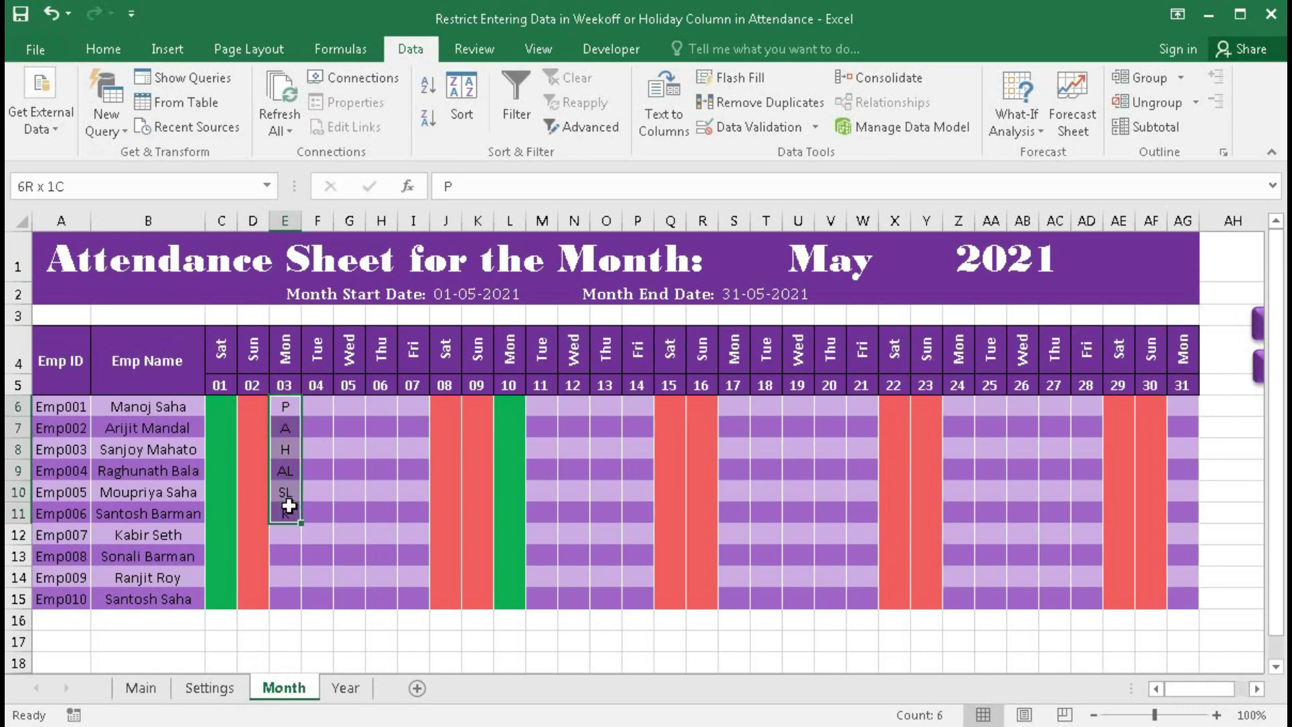
pyautogui.press('Delete')
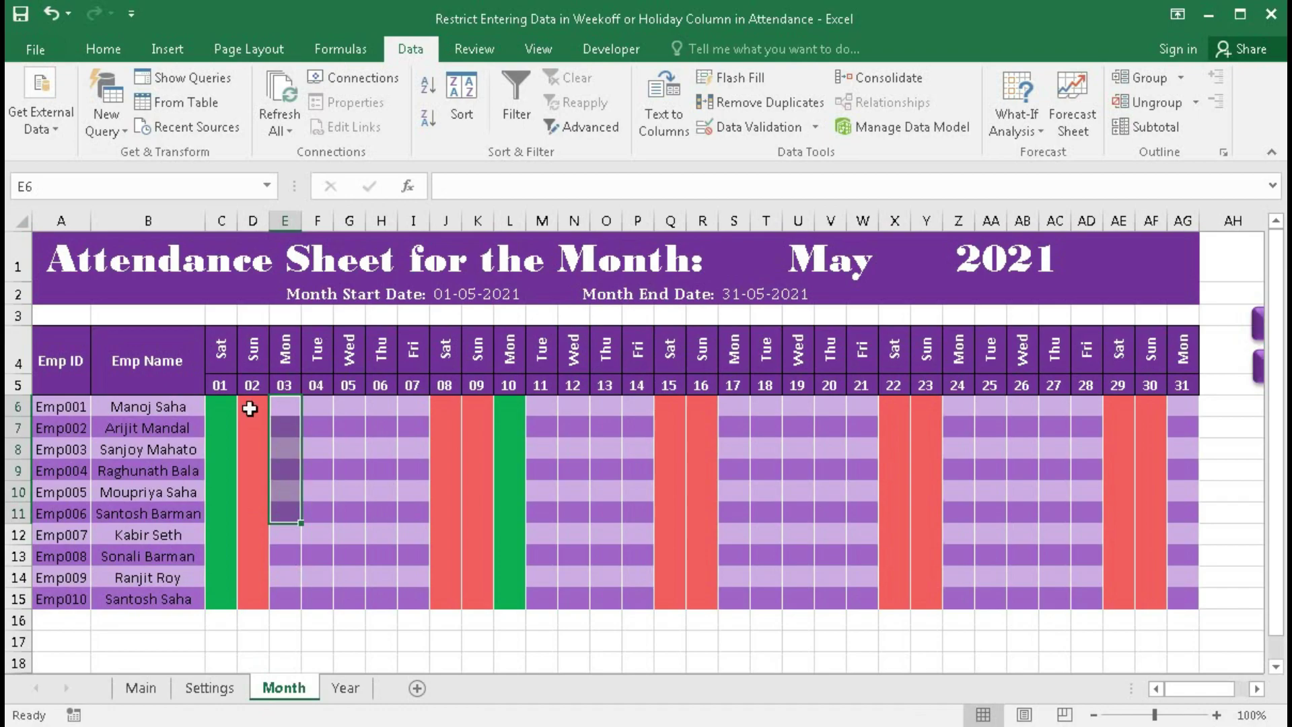
# - For C6:AG15, add COUNTIF(LEGENDS,C6)=1 inside the AND() validation formula
pyautogui.click(225, 406)
pyautogui.moveTo(224, 406); pyautogui.dragTo(1182, 599)
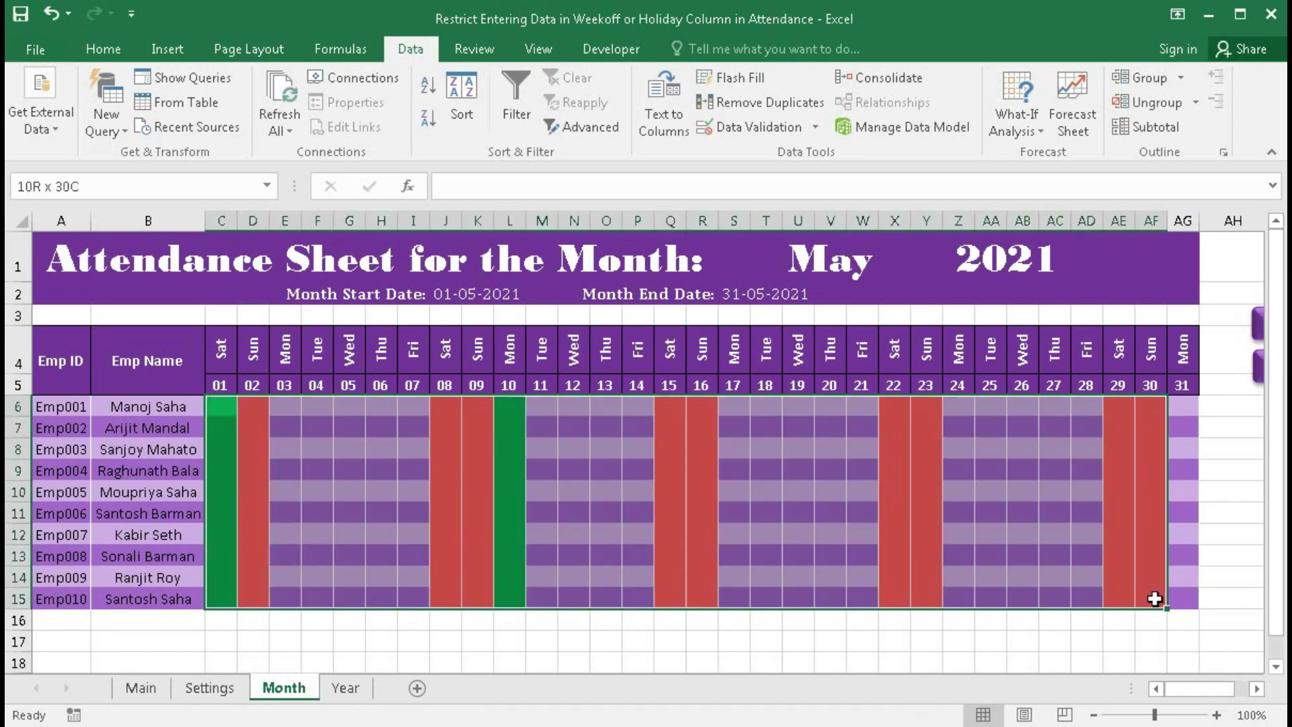
pyautogui.click(747, 132)
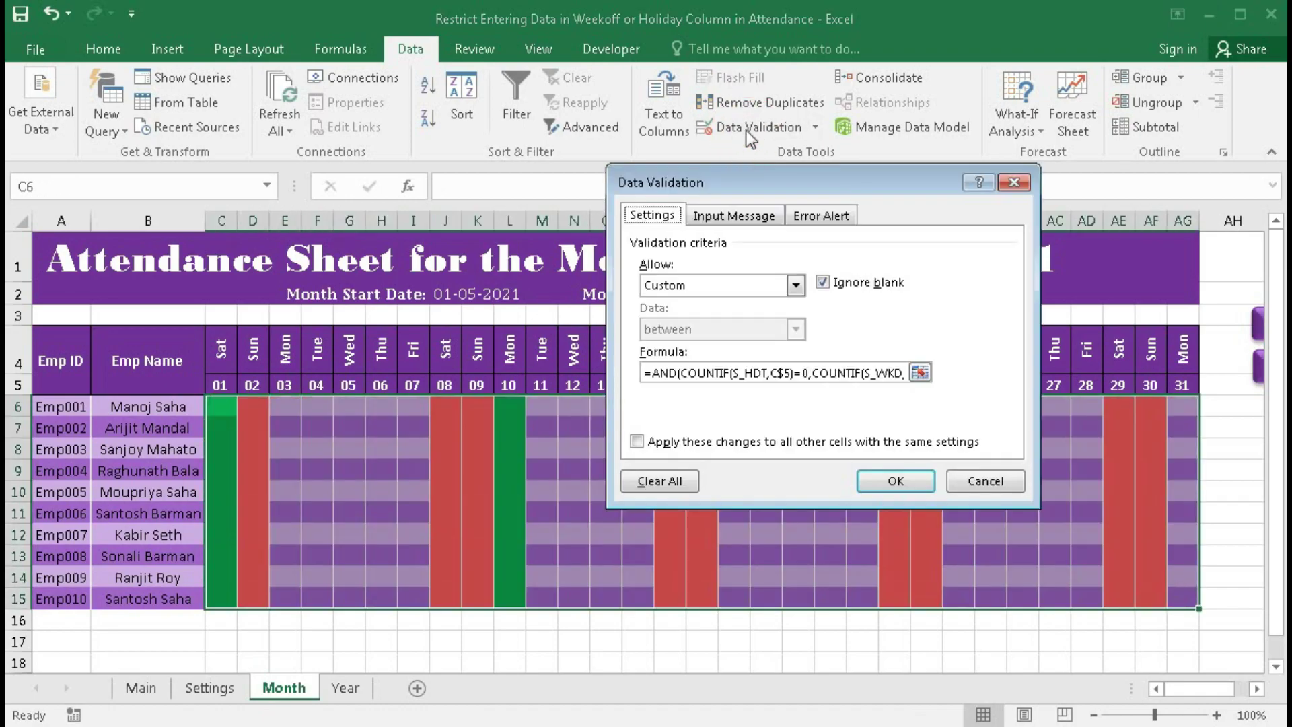
pyautogui.moveTo(888, 378); pyautogui.dragTo(902, 380)
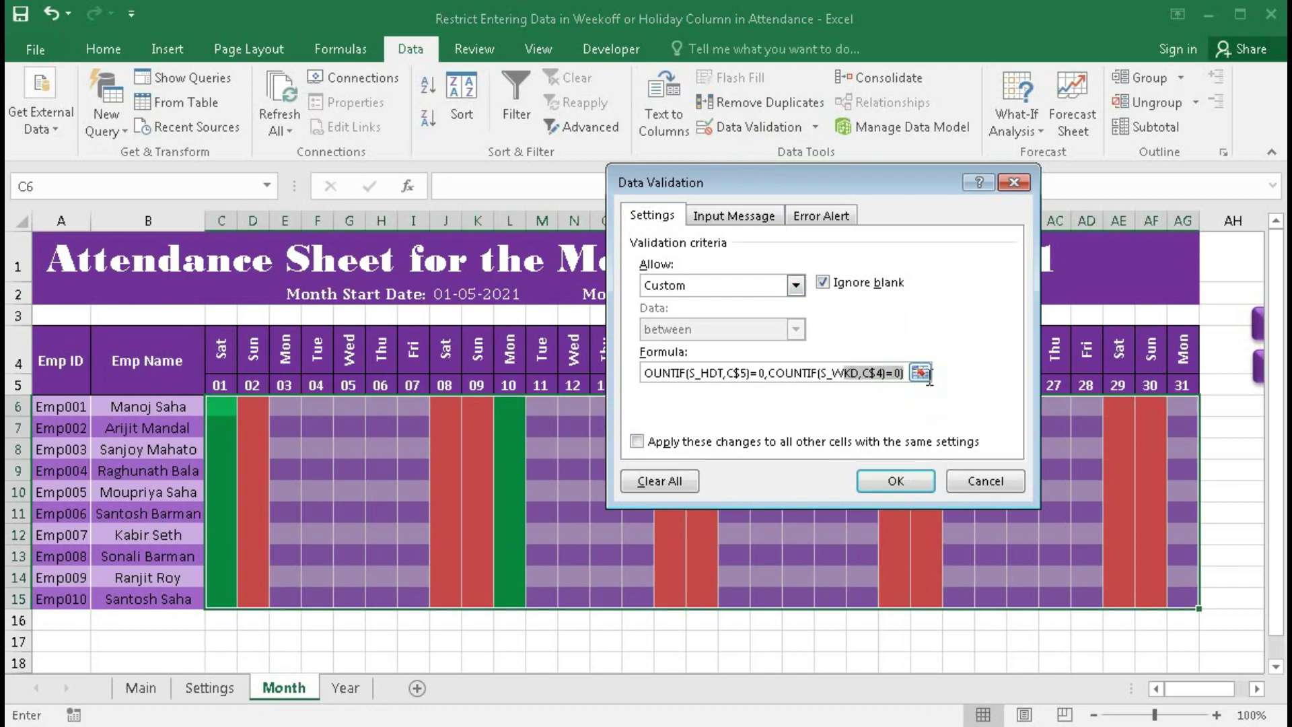
pyautogui.click(902, 378)
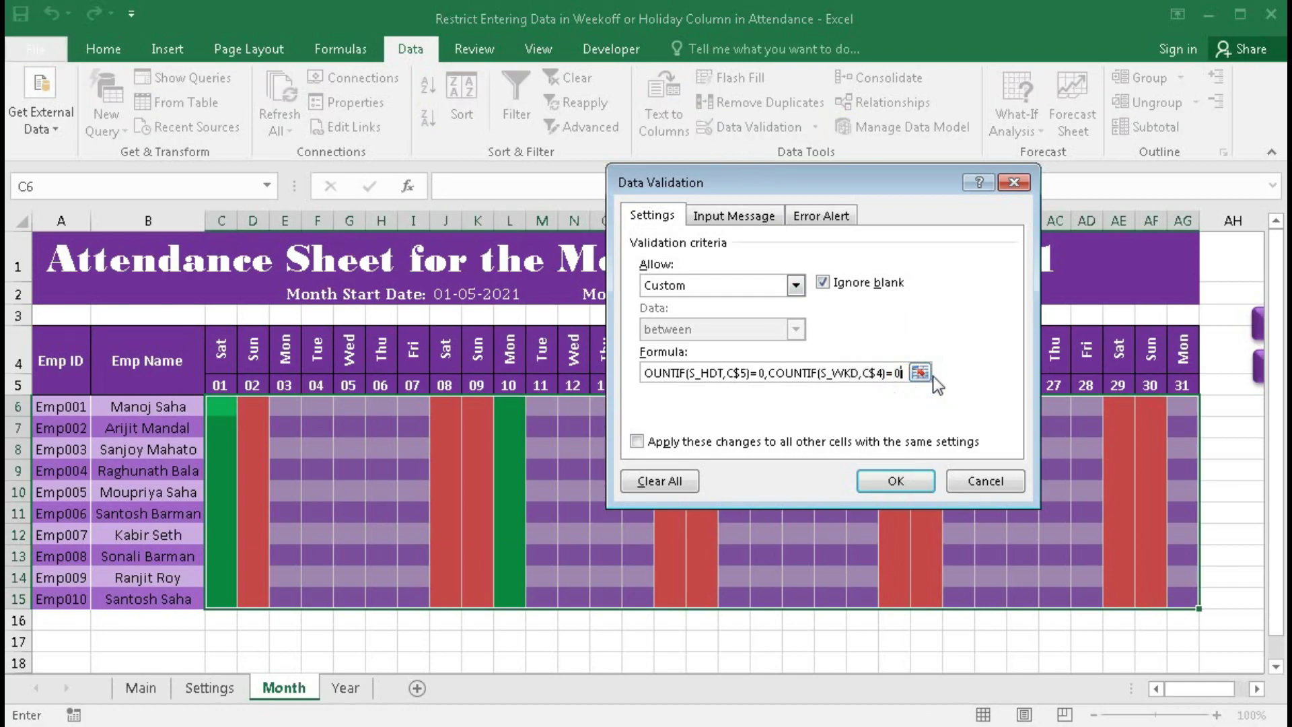
pyautogui.press('BackSpace')
pyautogui.write(',')
pyautogui.write('COUN')
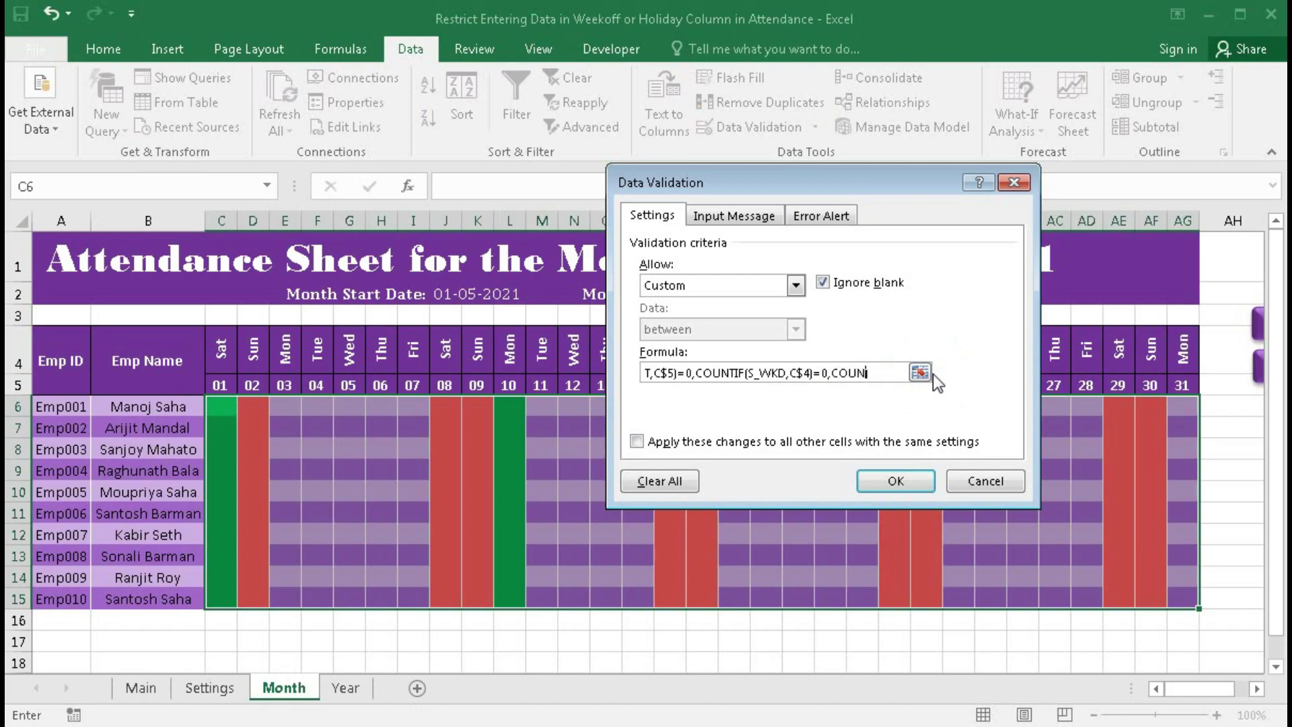
pyautogui.write('TIF')
pyautogui.write('(')
pyautogui.write(')')
pyautogui.write('IF(LEGEND')
pyautogui.write('S')
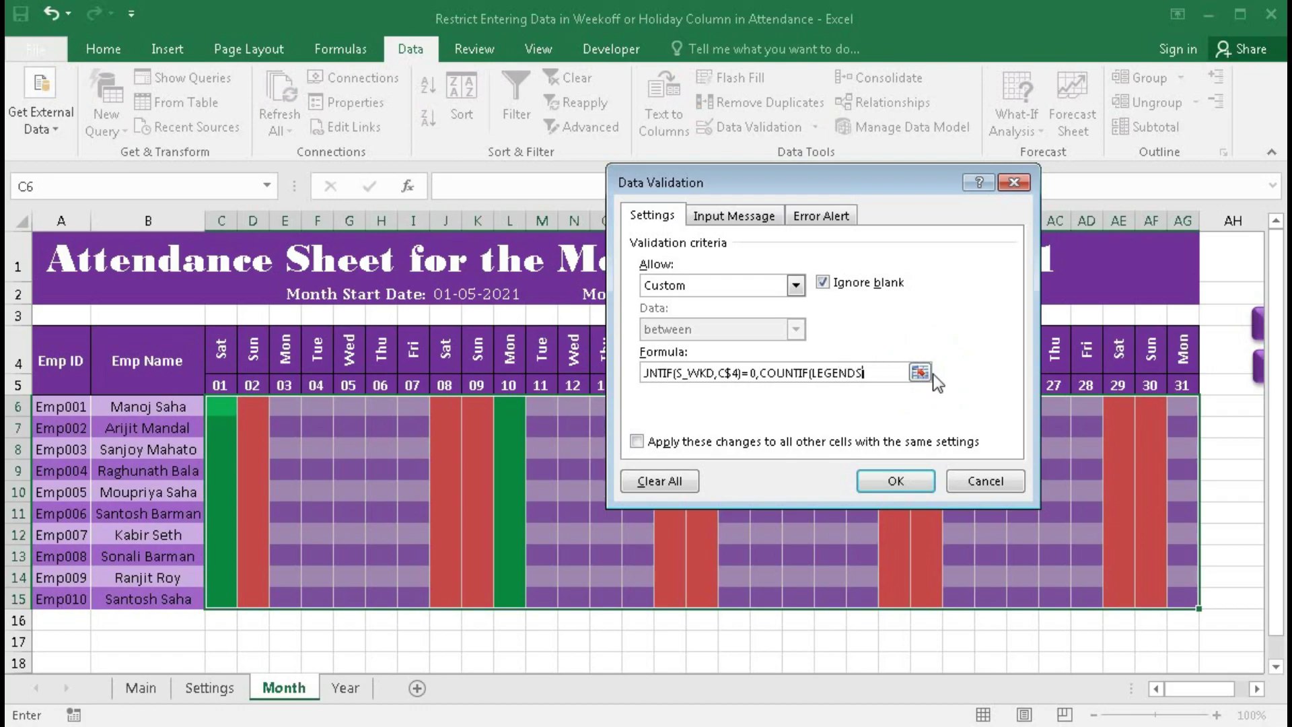
pyautogui.write(',')
pyautogui.click(217, 410)
pyautogui.write(')')
pyautogui.write('=1')
# - Apply the updated rule and enter P, A, H, SL and AL into E6:E10
pyautogui.click(894, 480)
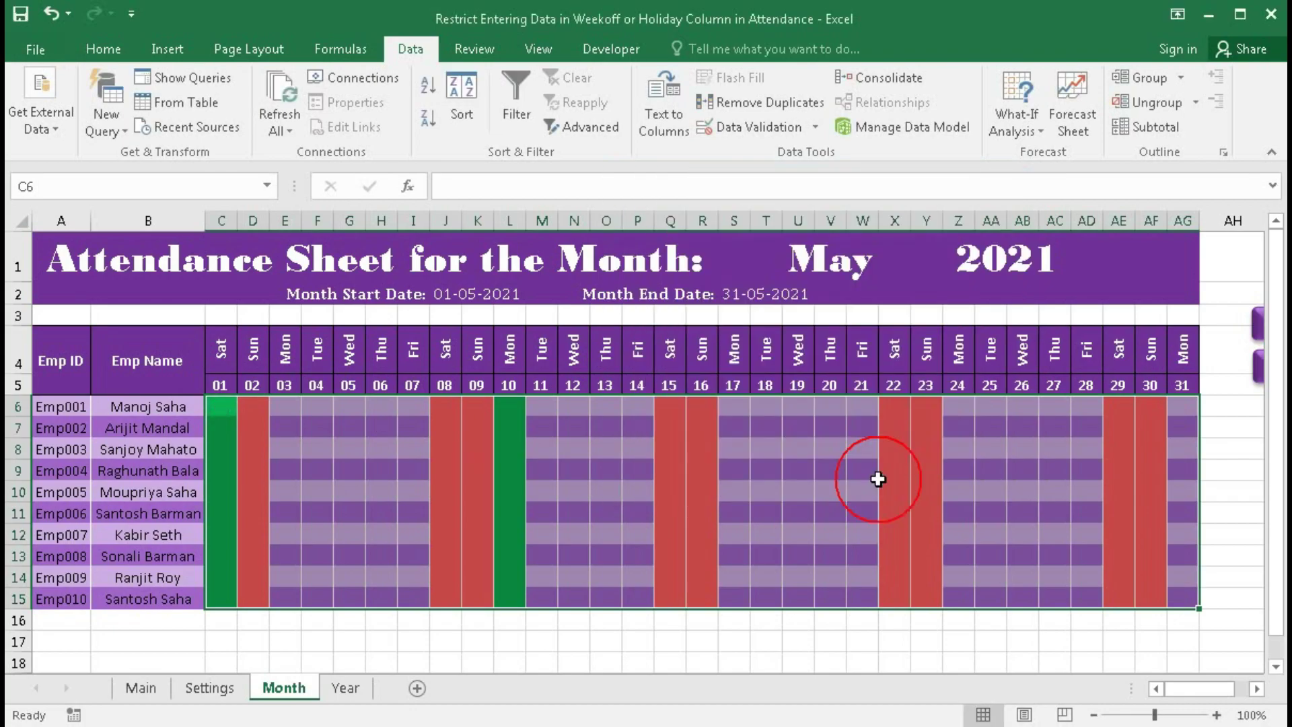
pyautogui.click(286, 406)
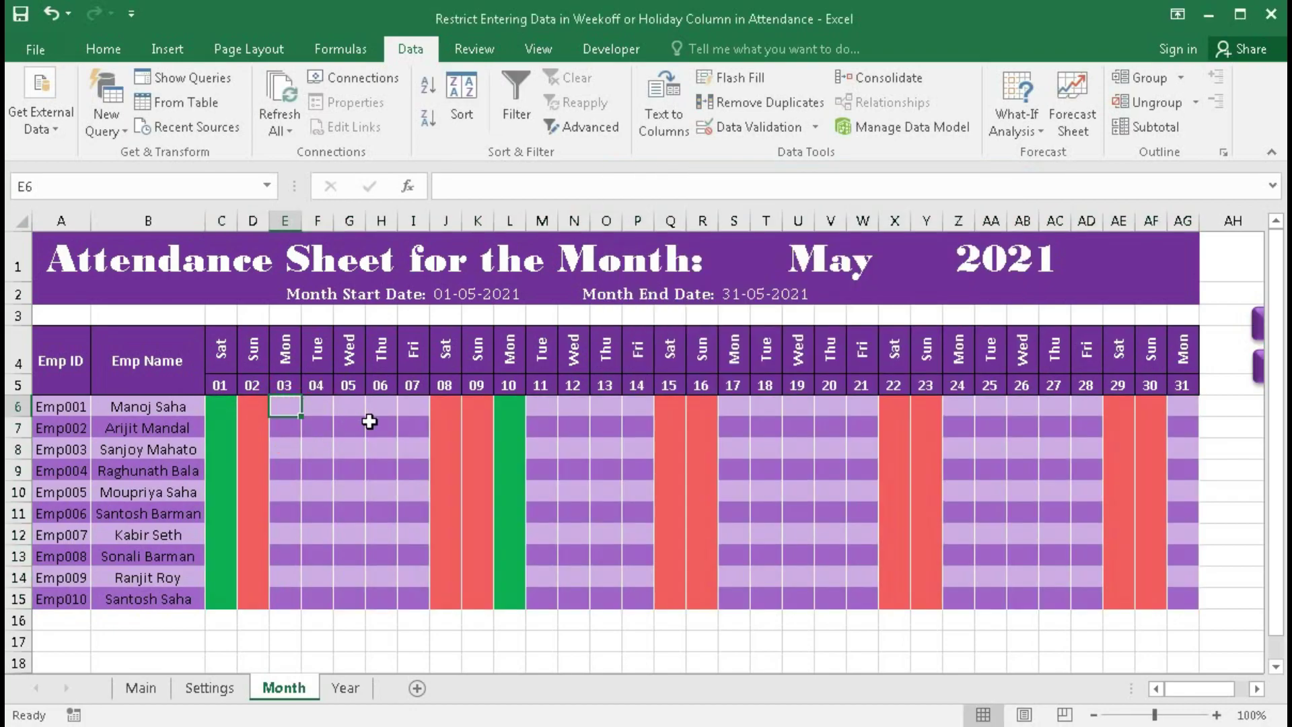
pyautogui.write('P')
pyautogui.press('Return')
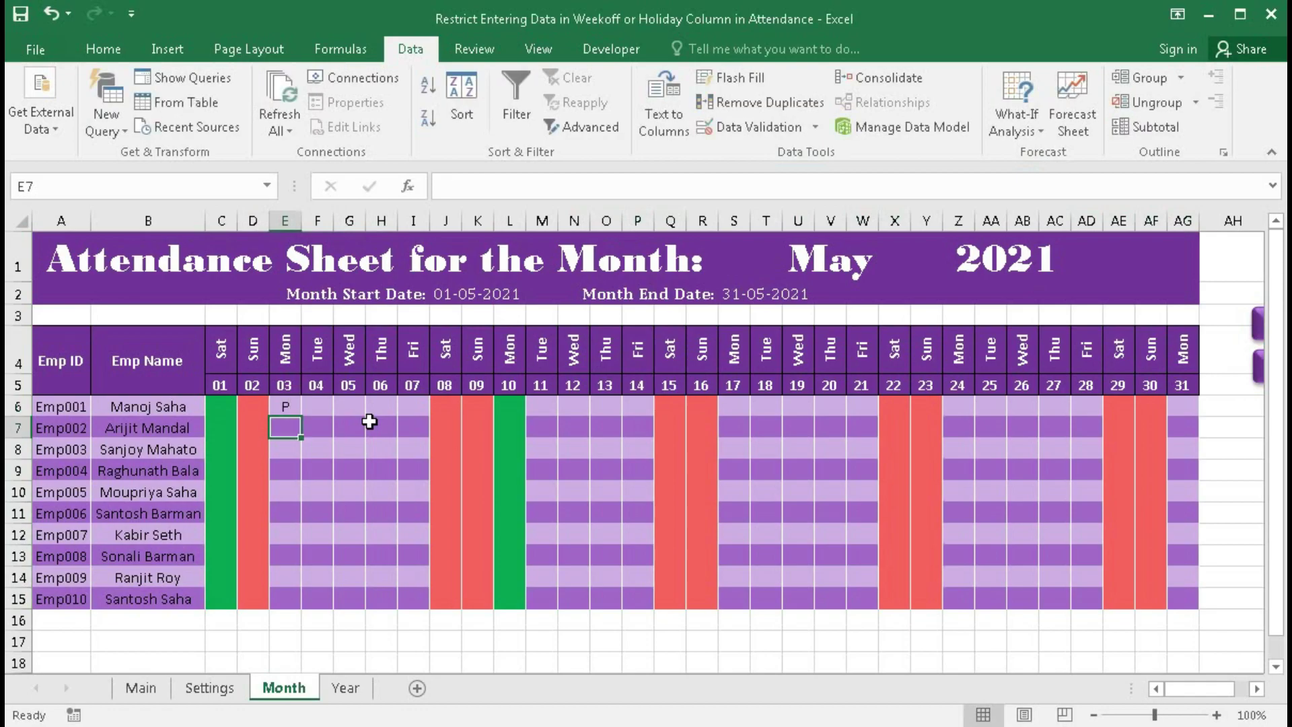
pyautogui.write('A')
pyautogui.press('Return')
pyautogui.write('H')
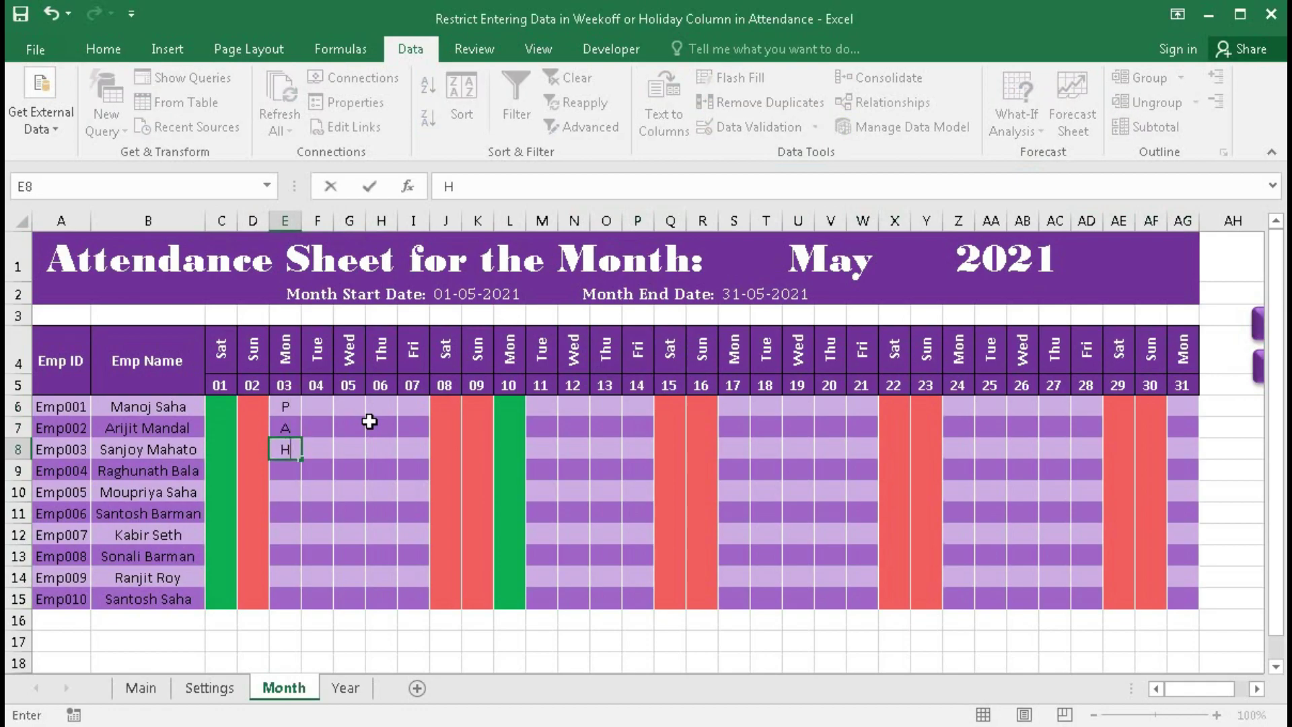
pyautogui.press('Return')
pyautogui.write('SL')
pyautogui.press('Return')
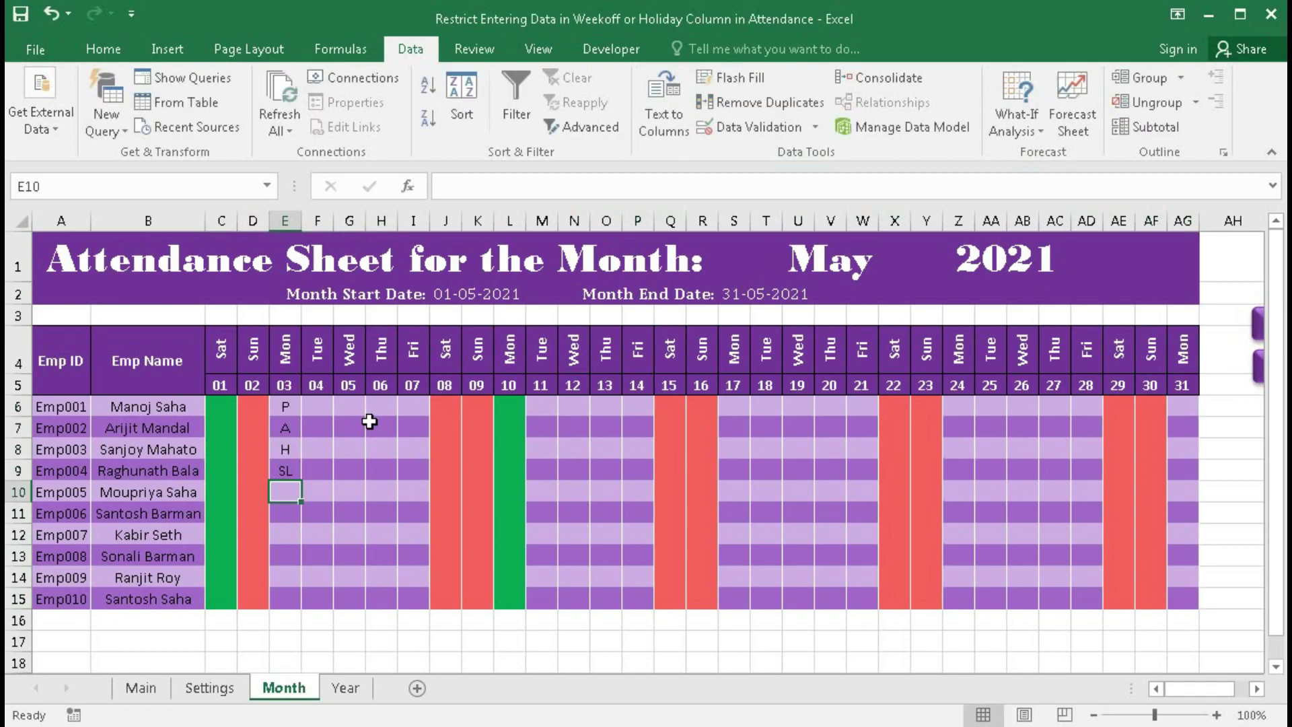
pyautogui.write('AL')
pyautogui.press('Return')
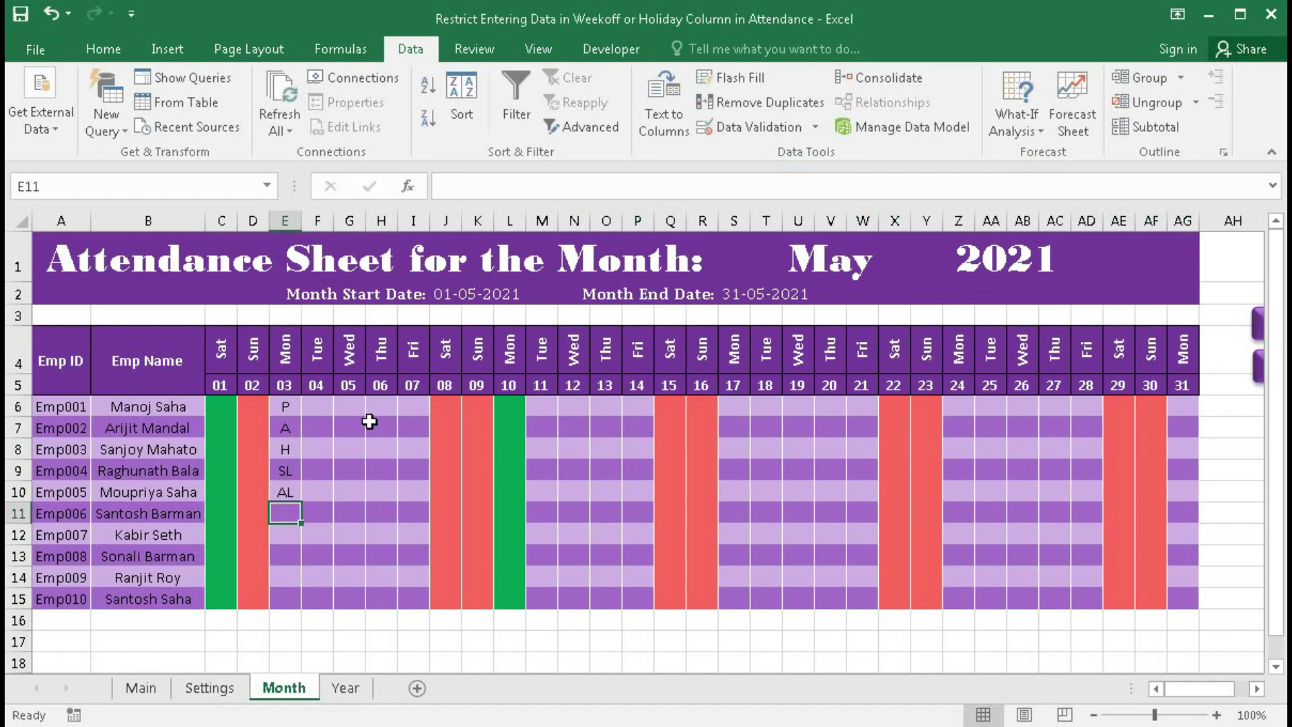
# - Confirm that the non-legend code K is rejected in E11
pyautogui.write('K')
pyautogui.press('Return')
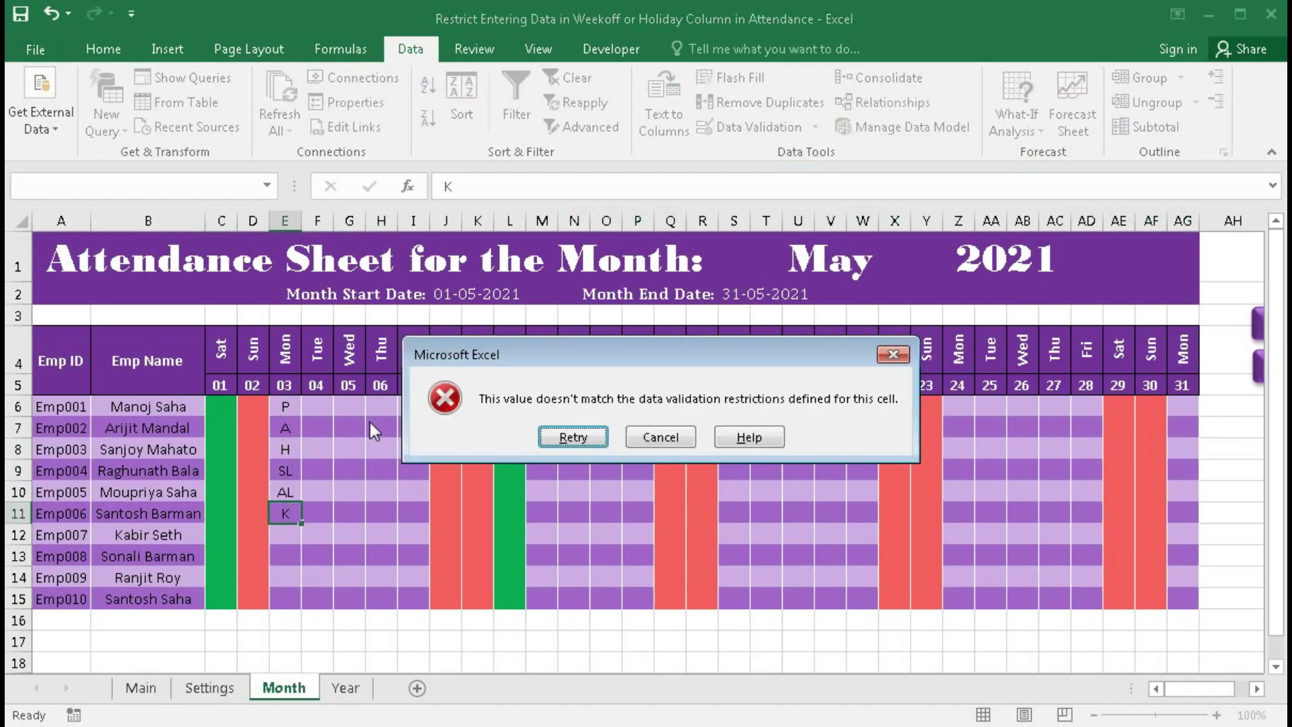
pyautogui.click(670, 436)
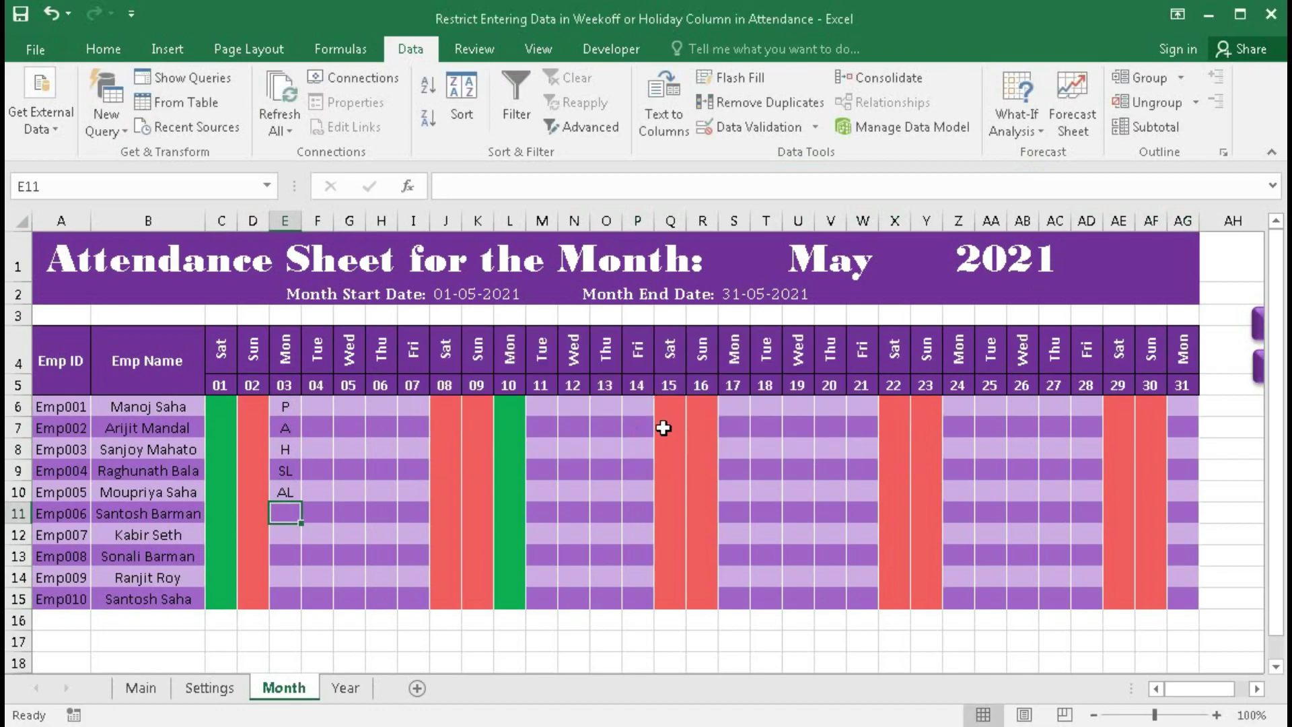
pyautogui.write('K')
pyautogui.press('Return')
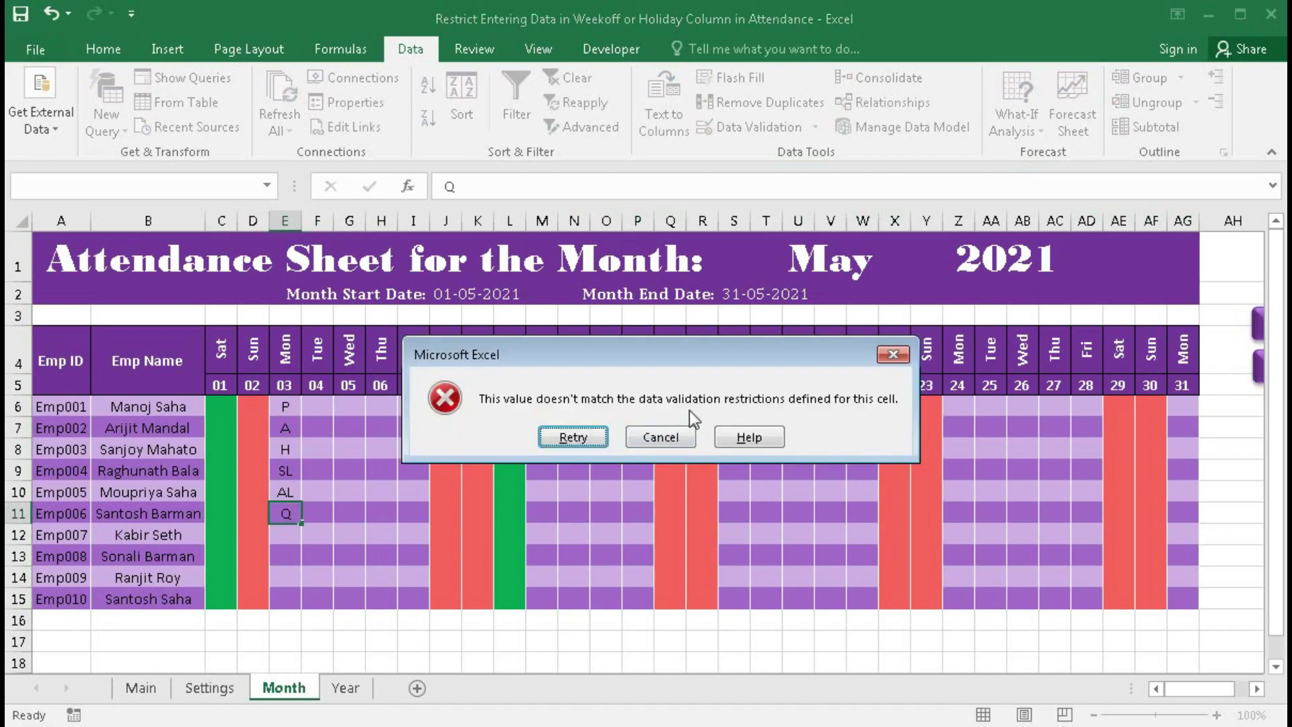
pyautogui.click(660, 434)
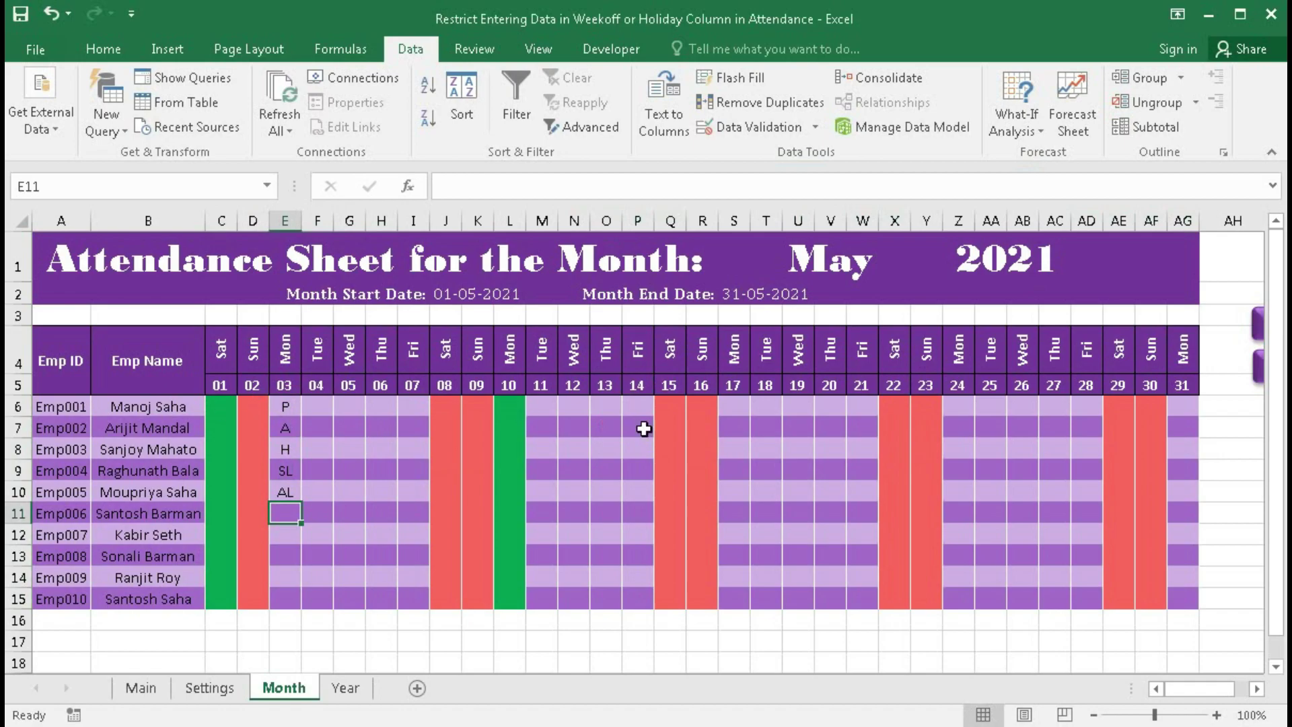
pyautogui.write('K')
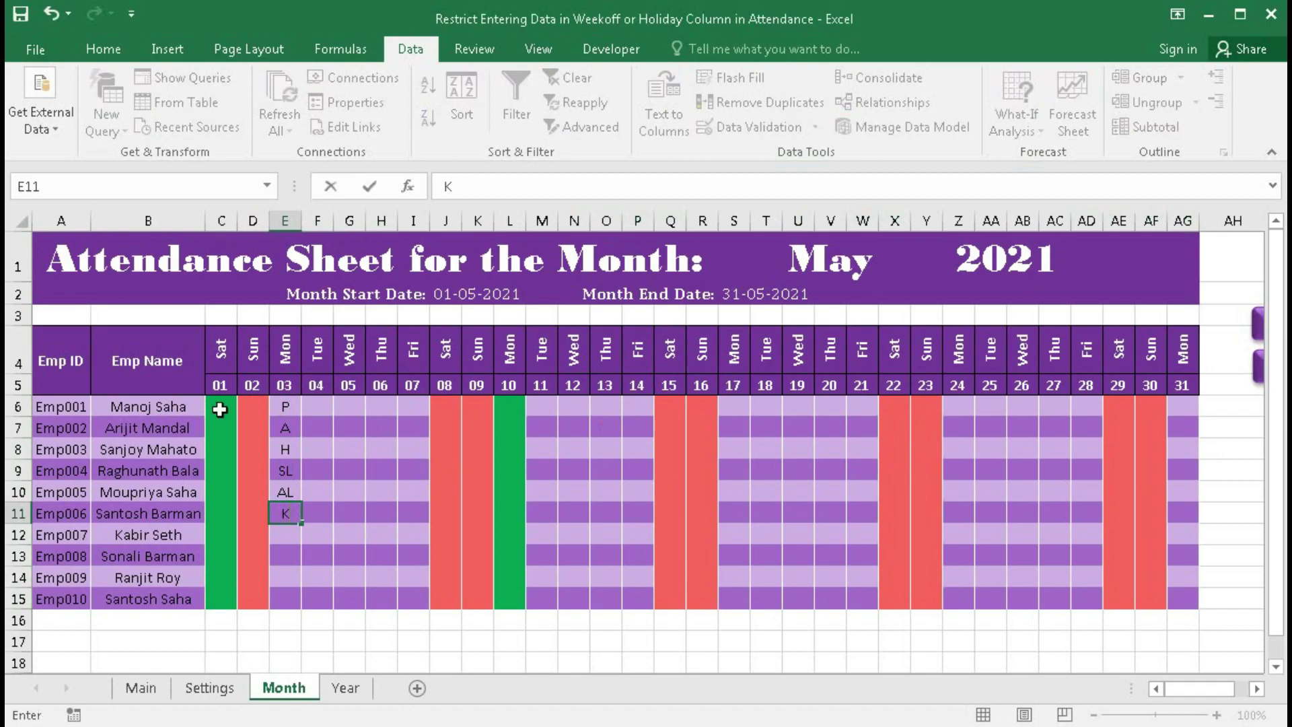
pyautogui.press('Return')
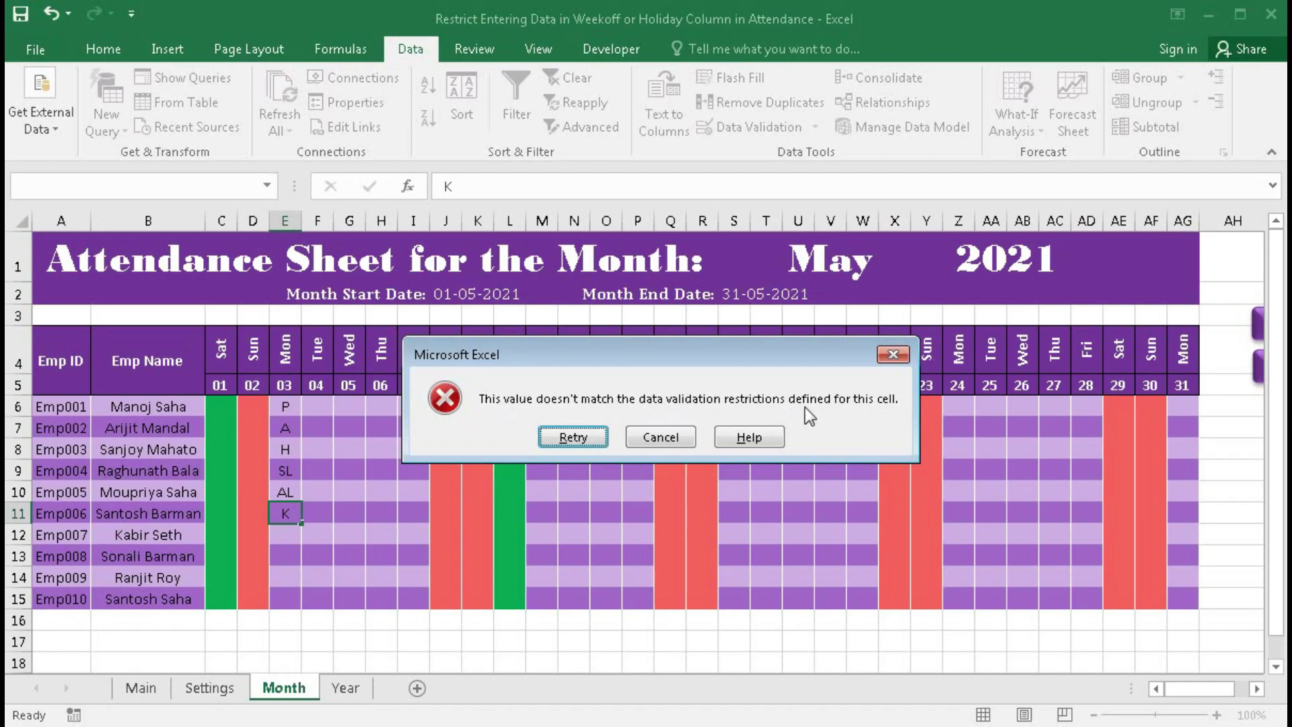
# - Add a 'Wrong Input' error alert to C6:AG15 with the message 'Please type the correct value.'
pyautogui.click(661, 436)
pyautogui.moveTo(222, 403); pyautogui.dragTo(1178, 599)
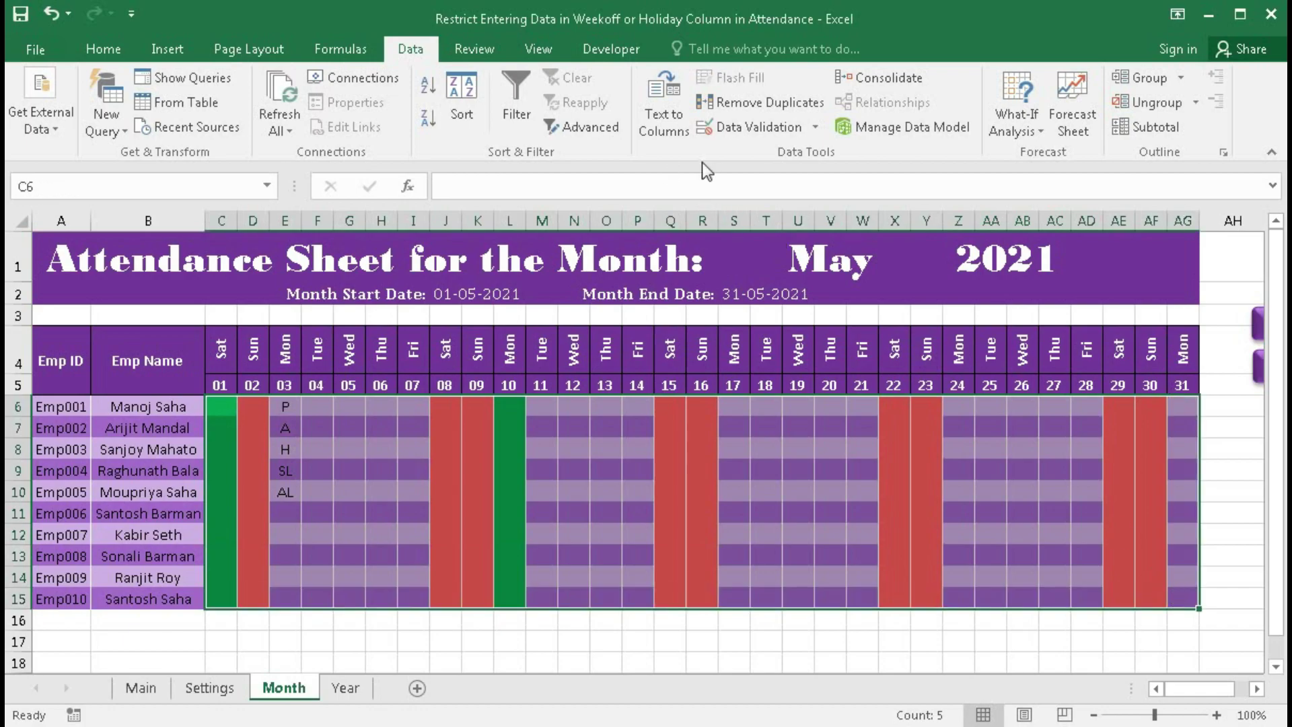
pyautogui.click(740, 128)
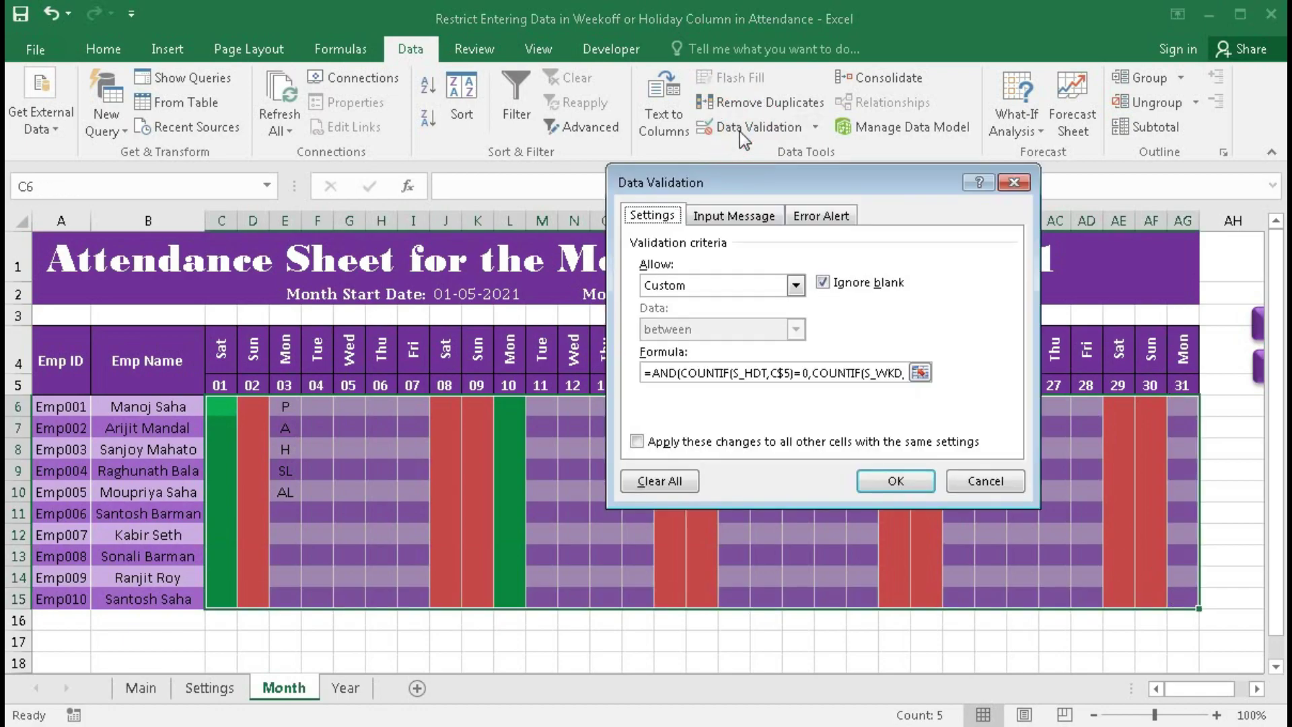
pyautogui.click(810, 218)
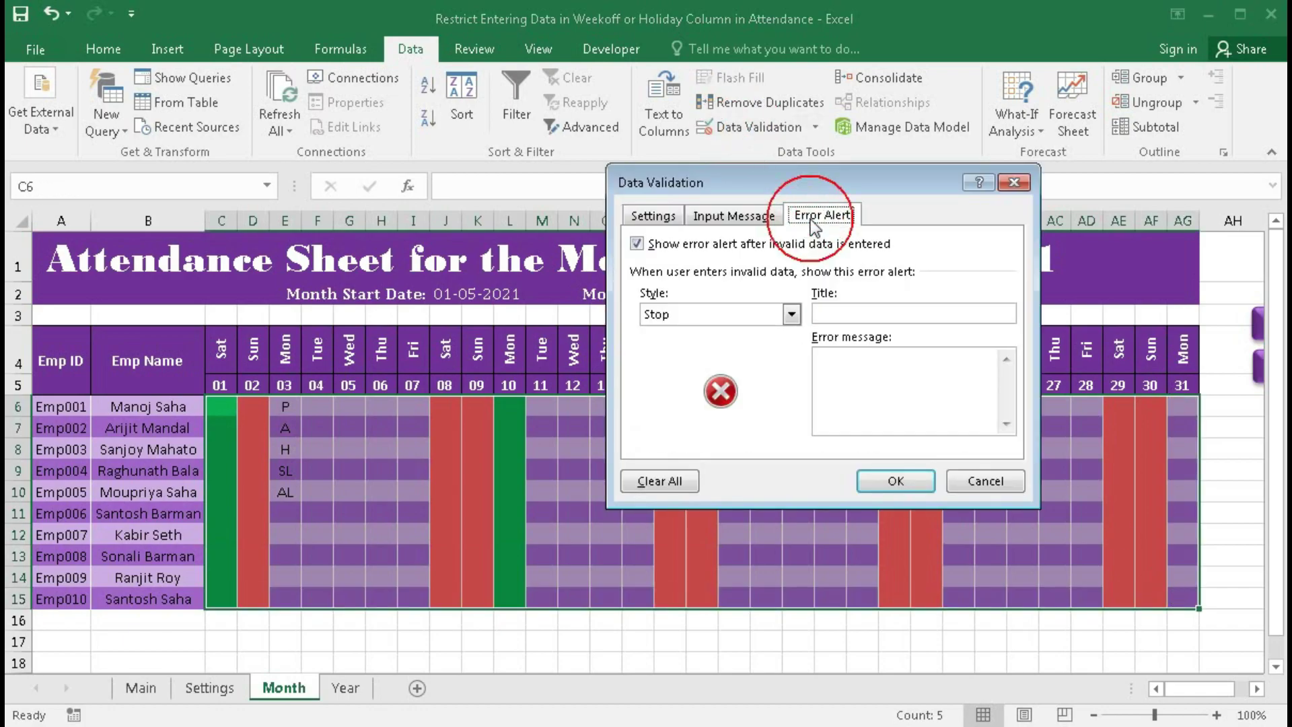
pyautogui.click(828, 313)
pyautogui.write('Wrong Input')
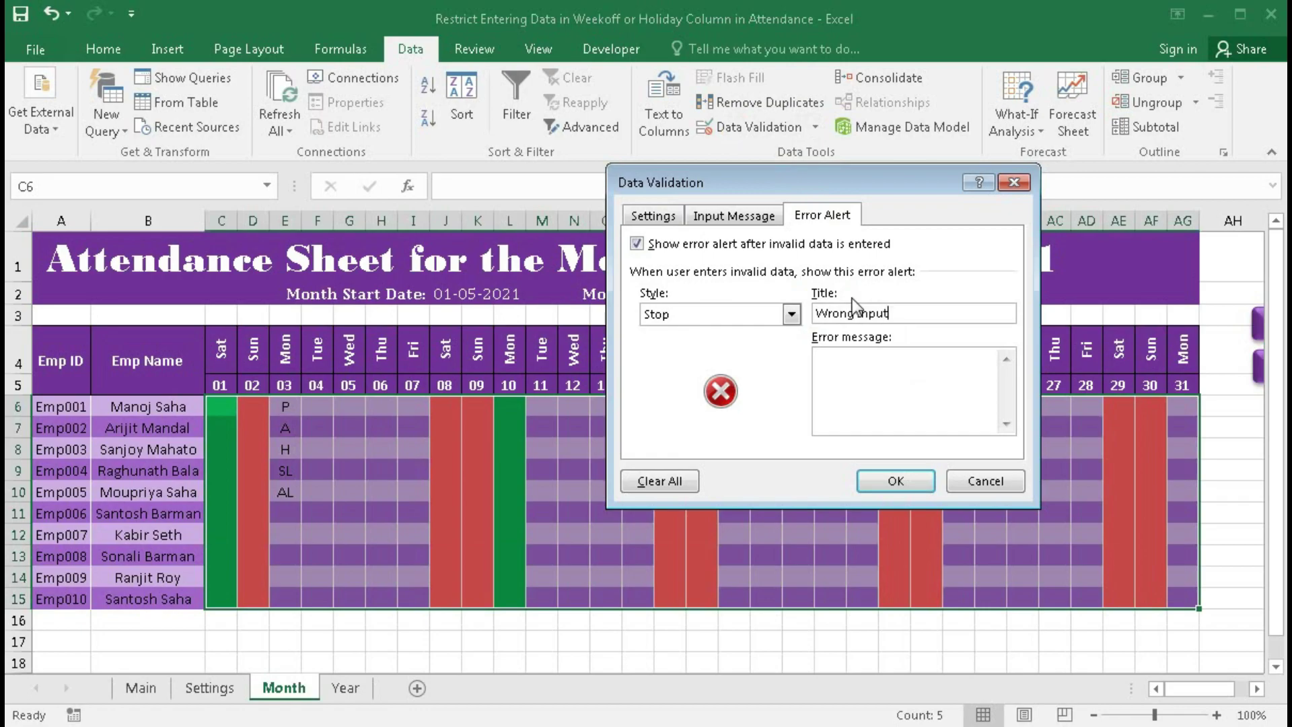
pyautogui.click(852, 360)
pyautogui.write('Please ')
pyautogui.write('type the ')
pyautogui.write('co')
pyautogui.write('rrect val')
pyautogui.write('ue.')
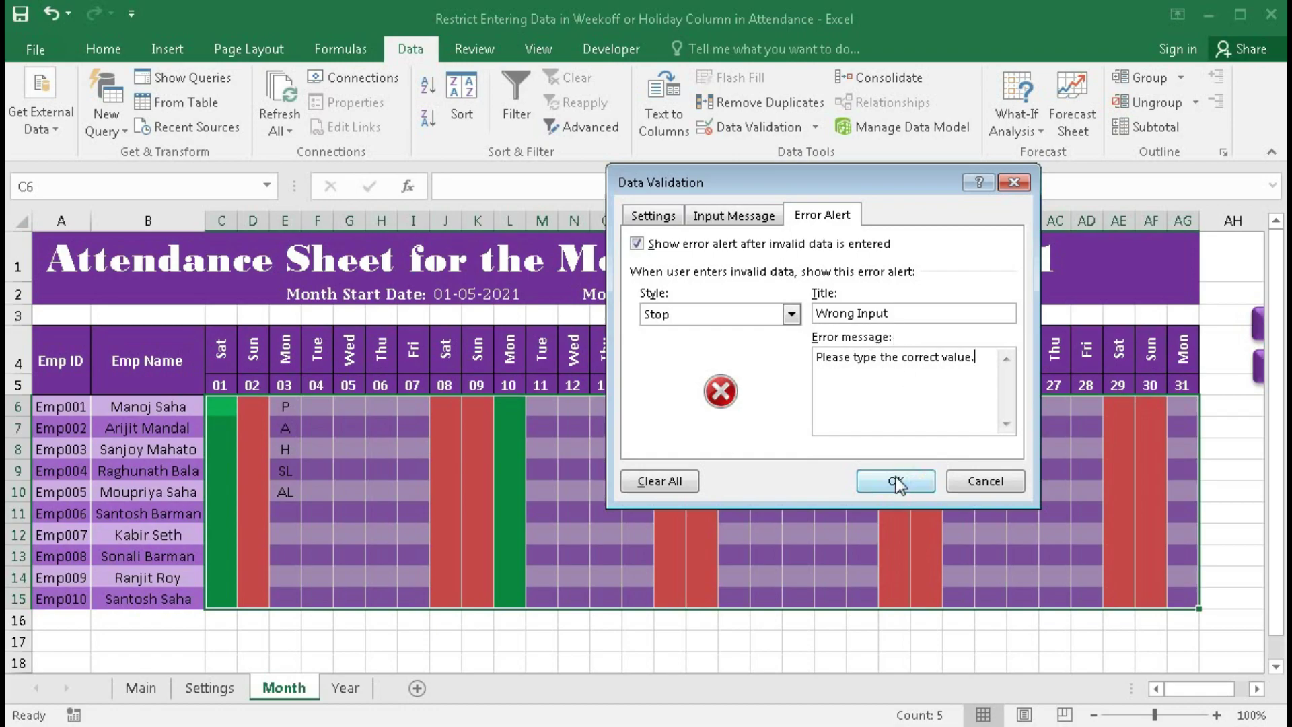
pyautogui.click(895, 480)
pyautogui.click(294, 513)
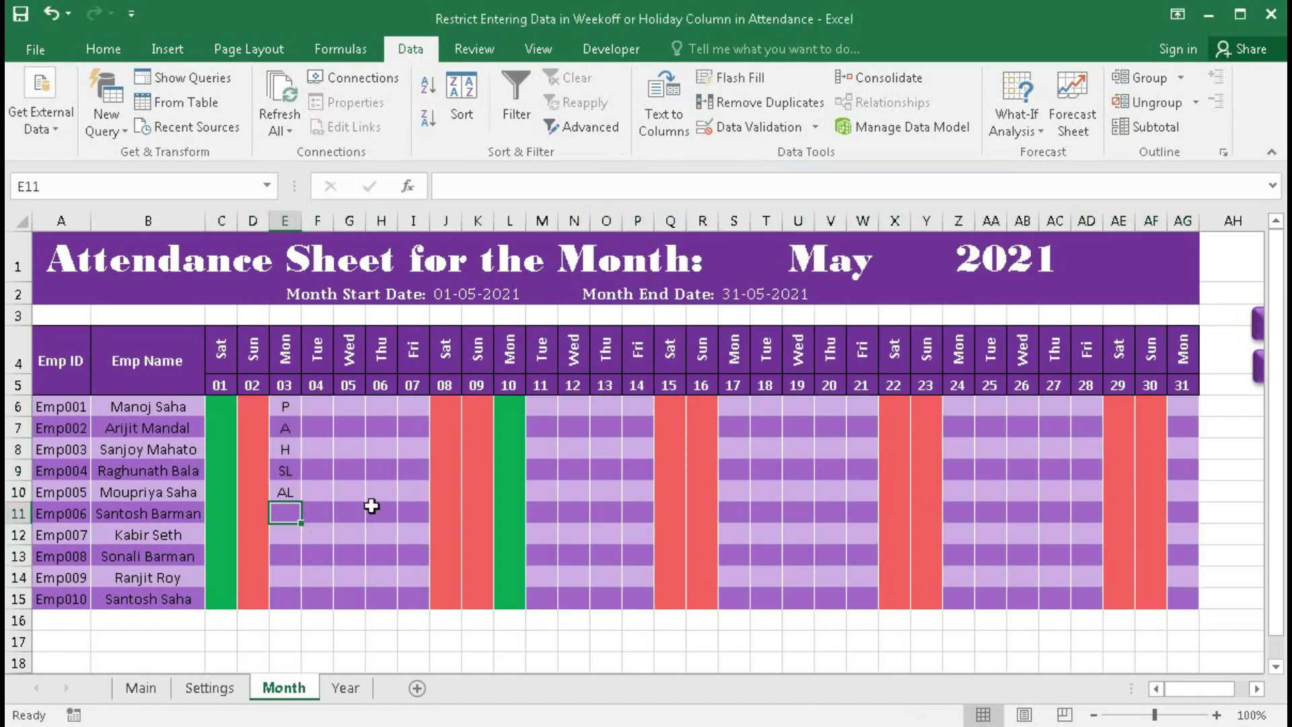
pyautogui.write('k')
pyautogui.press('Return')
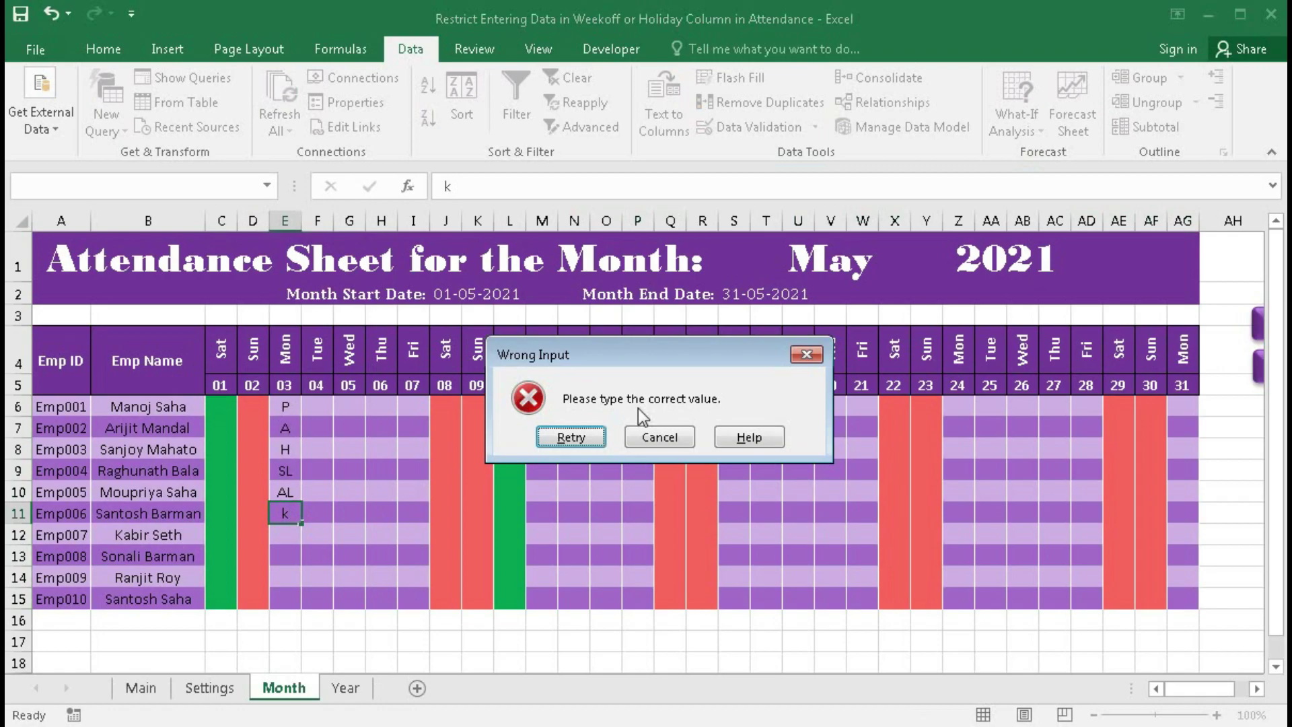
pyautogui.click(670, 435)
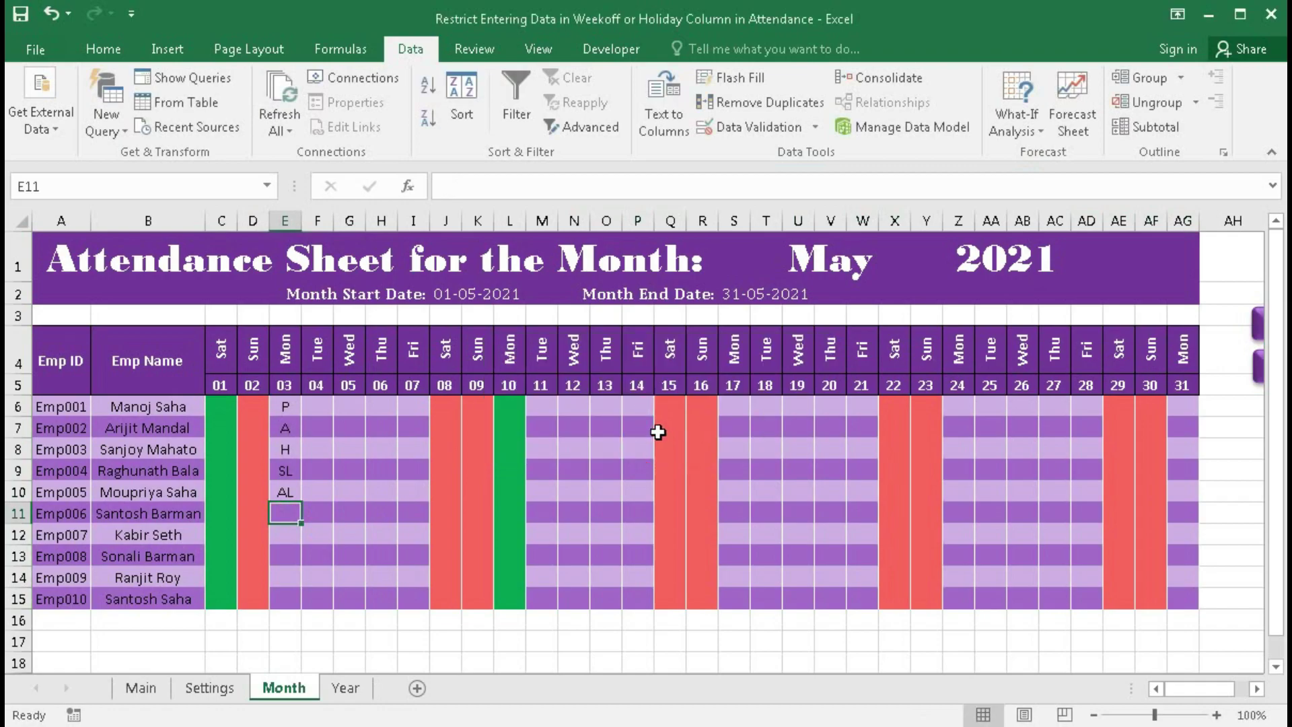